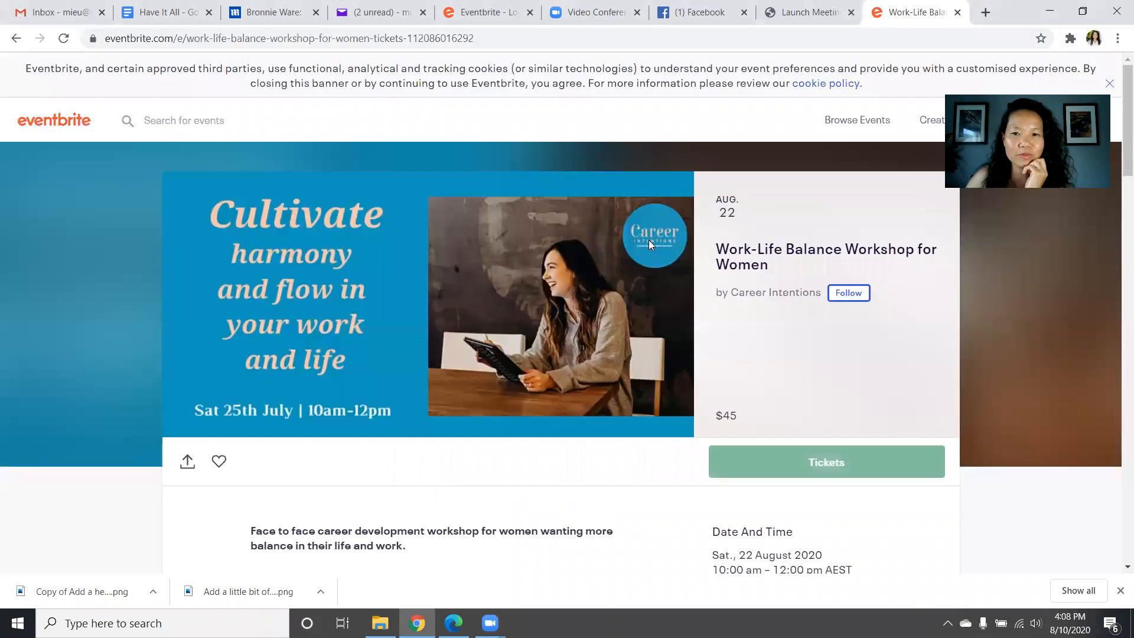
Review the Work-Life Balance Workshop for Women event page, from its banner and description down to its tags
{"action": "scroll", "coordinate": [482, 247], "scroll_direction": "down", "scroll_amount": 1}
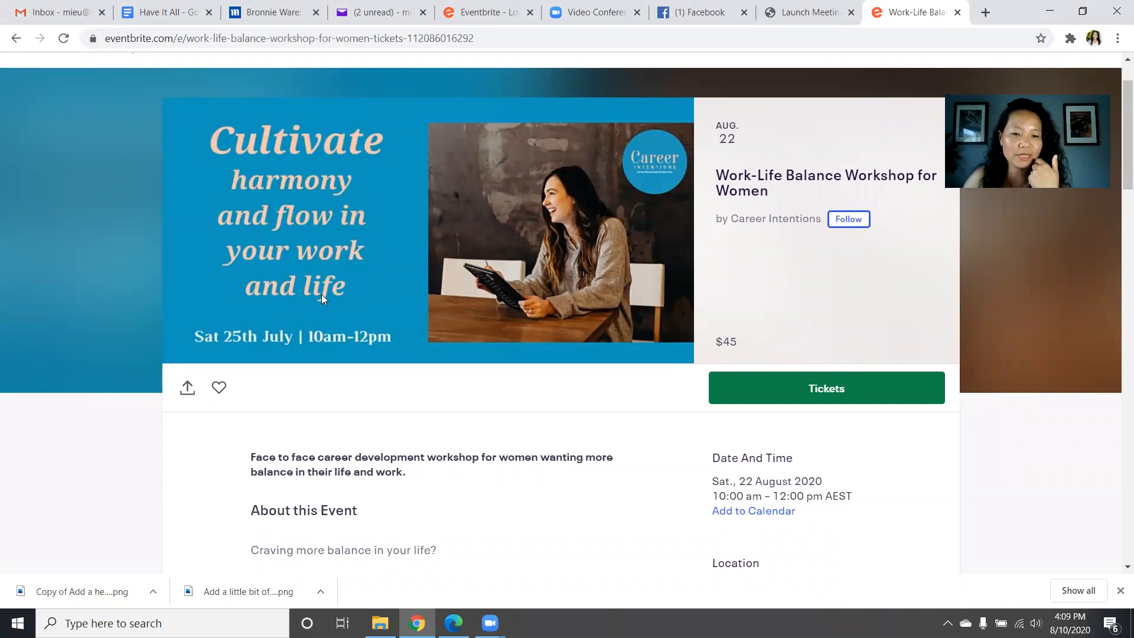
{"action": "scroll", "coordinate": [321, 294], "scroll_direction": "down", "scroll_amount": 12}
{"action": "scroll", "coordinate": [358, 304], "scroll_direction": "down", "scroll_amount": 3}
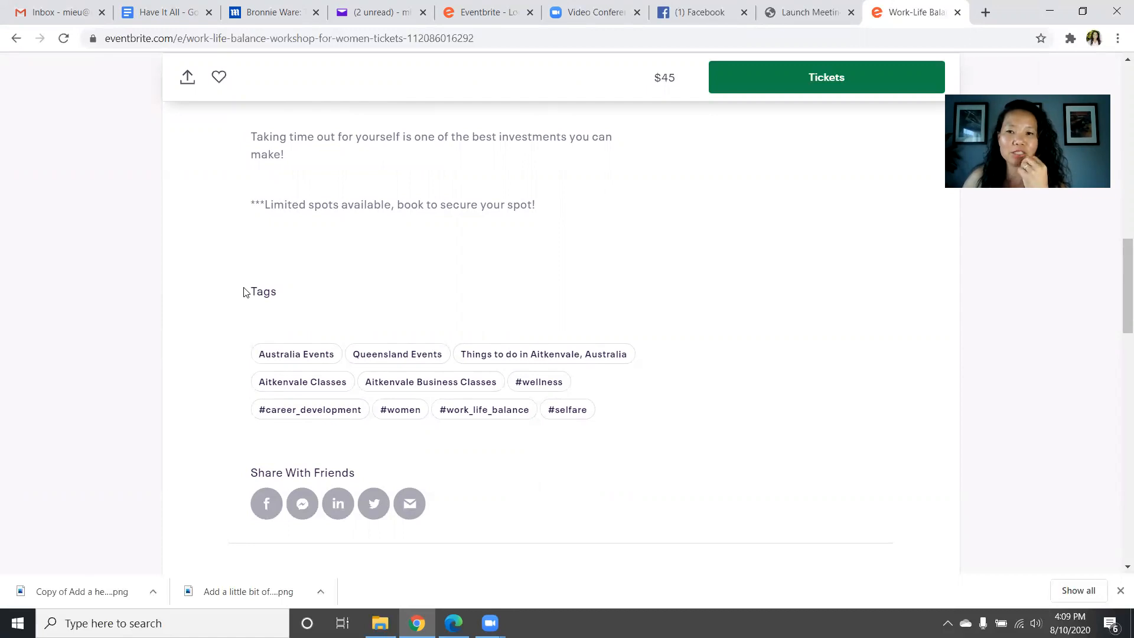
Log in to Eventbrite with the linked Facebook account and start a new event, dismissing the introductory message
{"action": "left_click", "coordinate": [500, 18]}
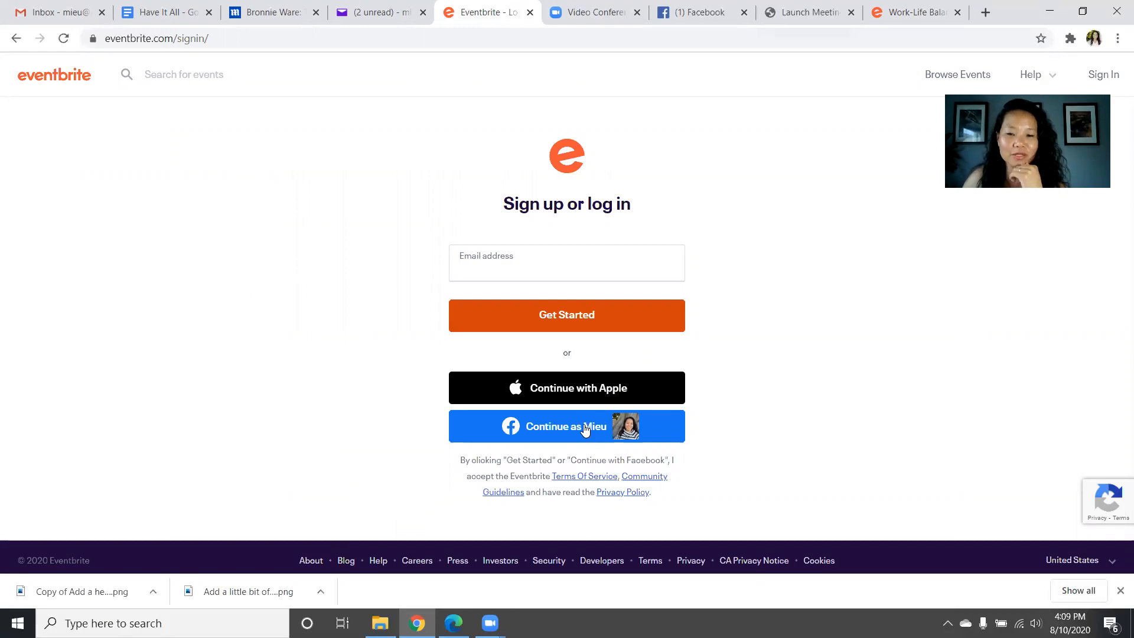
{"action": "left_click", "coordinate": [585, 429]}
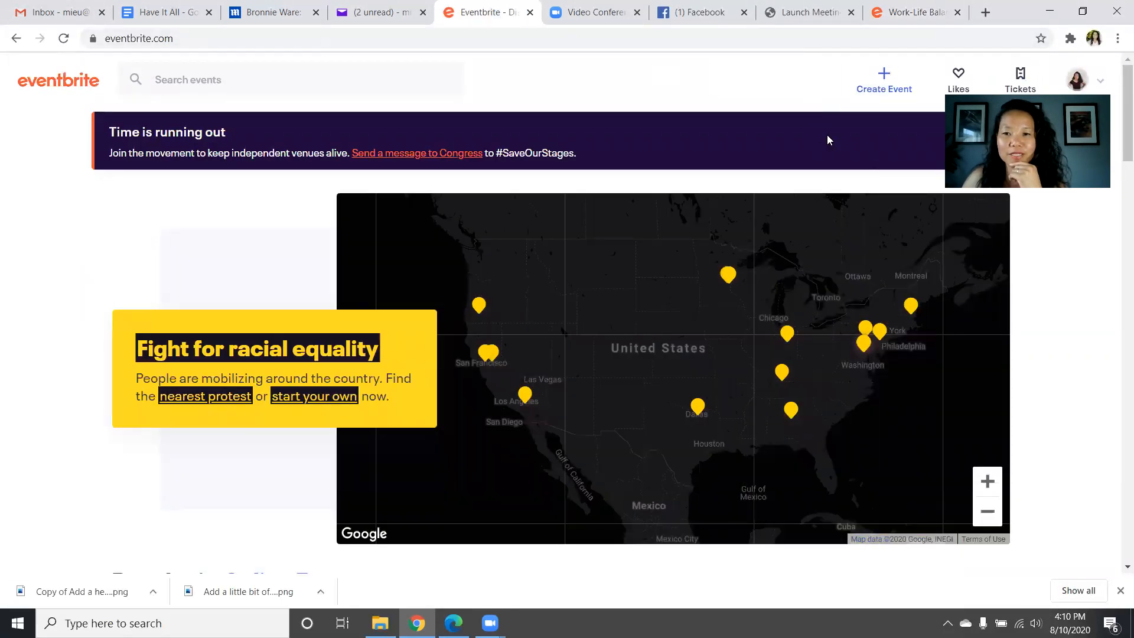
{"action": "left_click", "coordinate": [884, 87]}
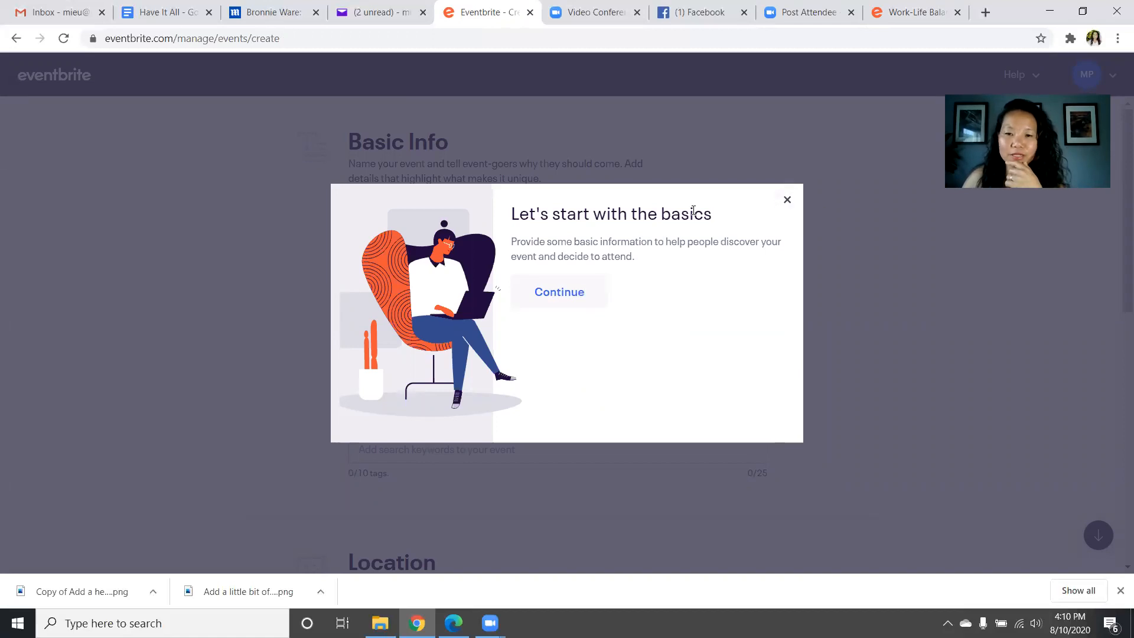
{"action": "left_click", "coordinate": [787, 200]}
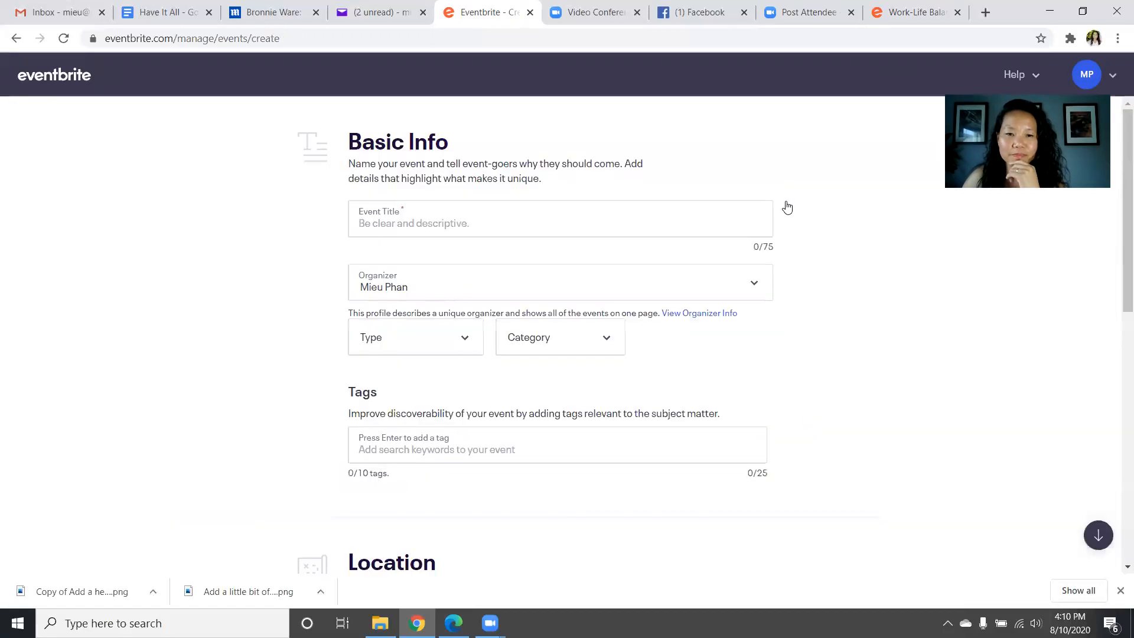
{"action": "left_click", "coordinate": [455, 223]}
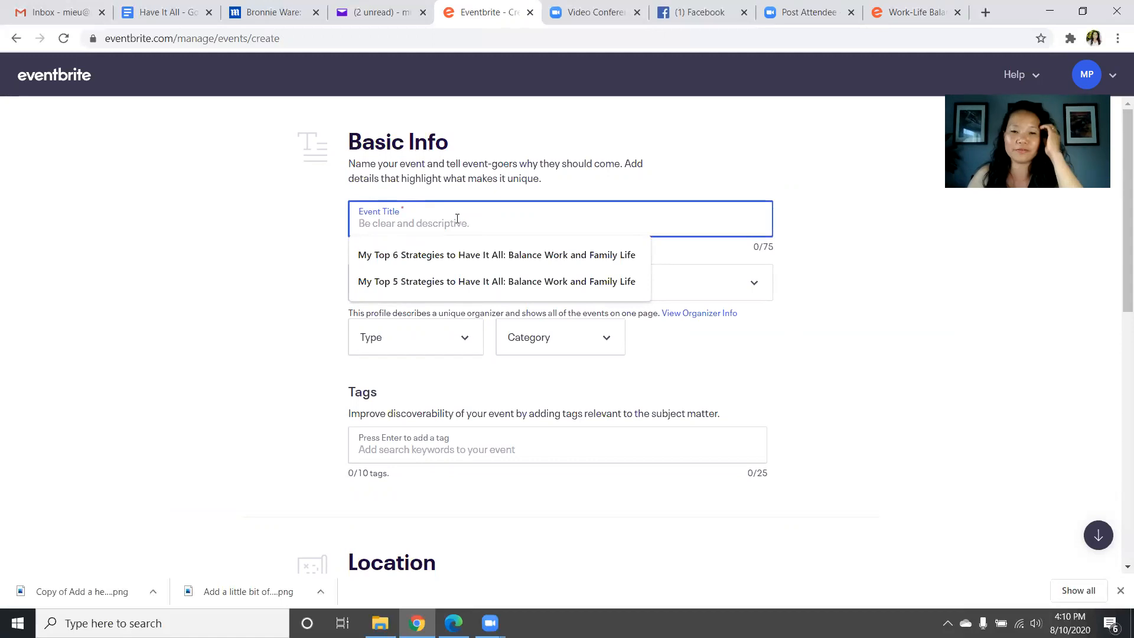
{"action": "left_click", "coordinate": [437, 258]}
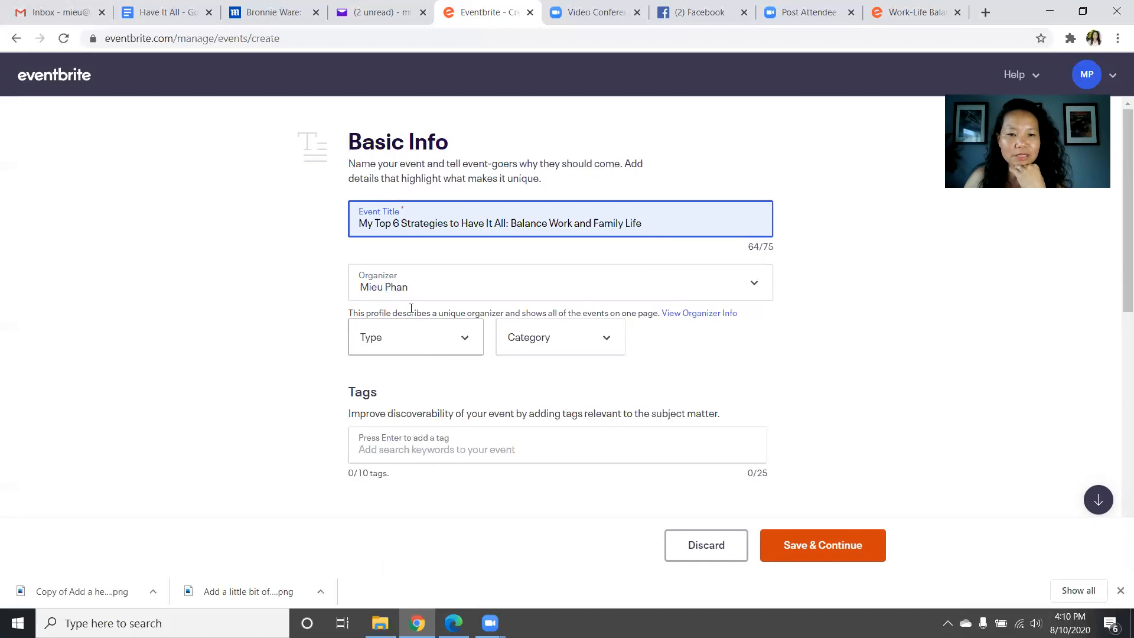
{"action": "left_click", "coordinate": [452, 292]}
{"action": "left_click", "coordinate": [452, 293]}
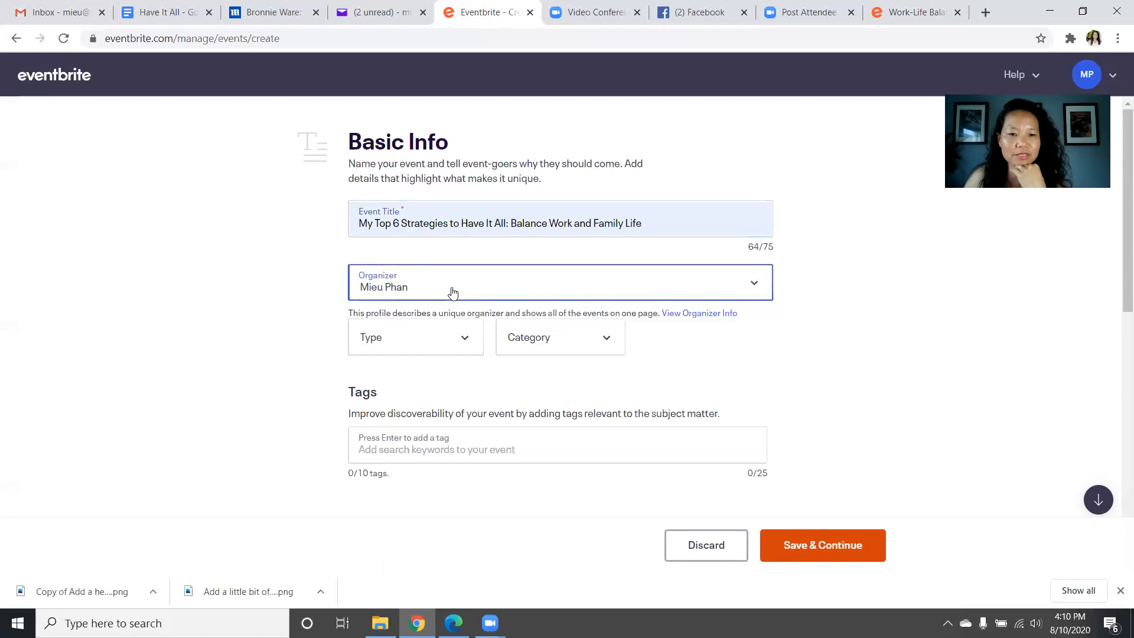
{"action": "left_click", "coordinate": [449, 344]}
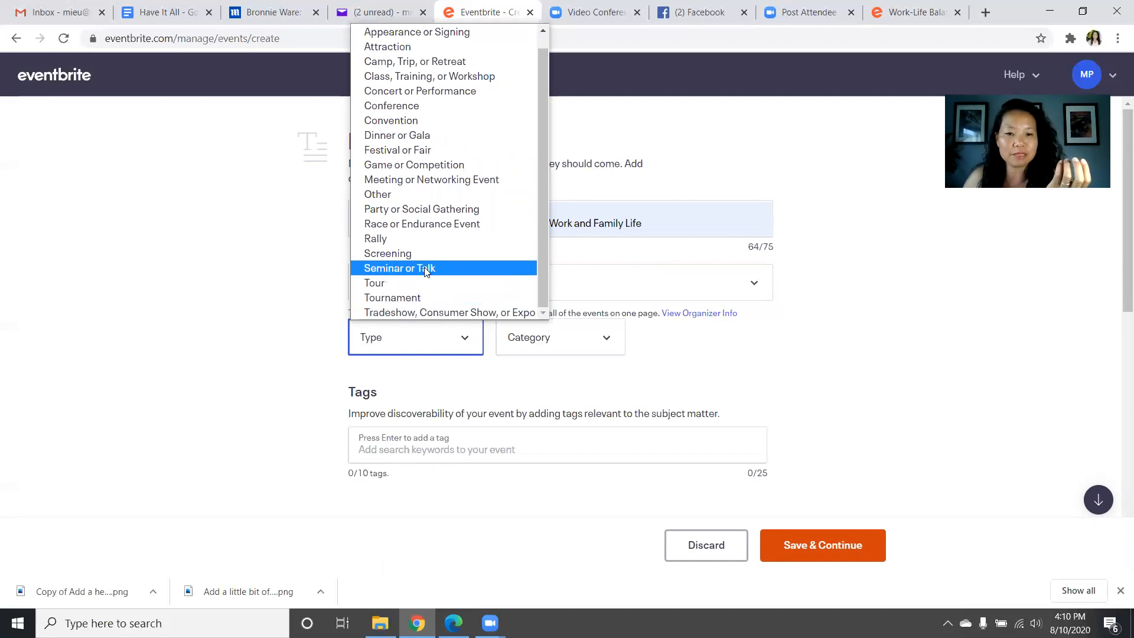
{"action": "left_click", "coordinate": [424, 268]}
{"action": "left_click", "coordinate": [530, 341]}
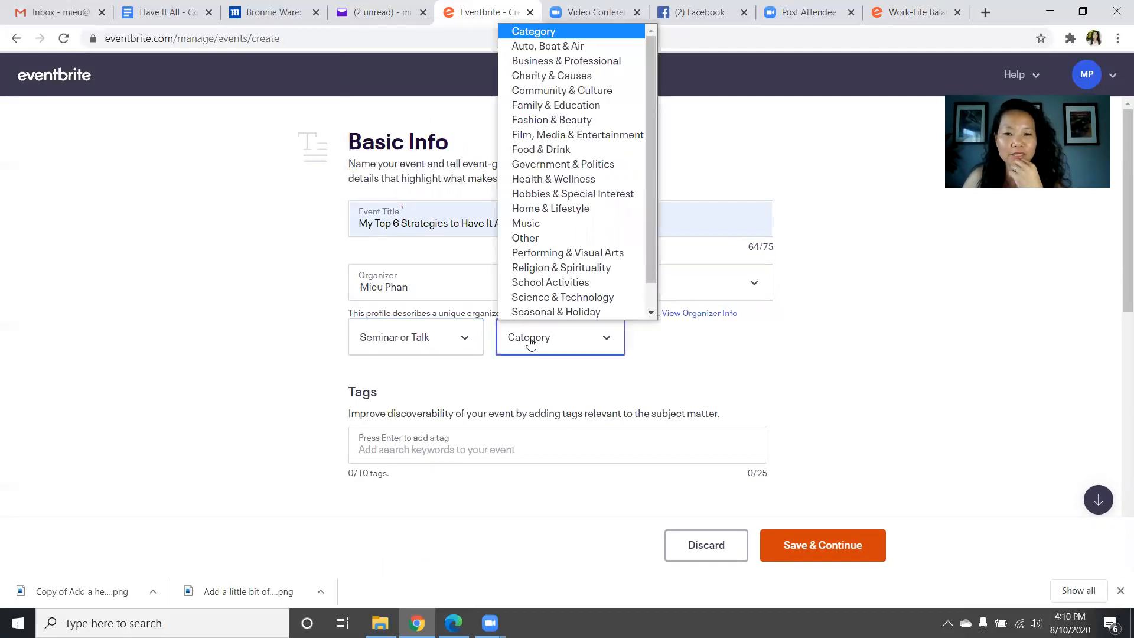
{"action": "scroll", "coordinate": [567, 165], "scroll_direction": "down", "scroll_amount": 1}
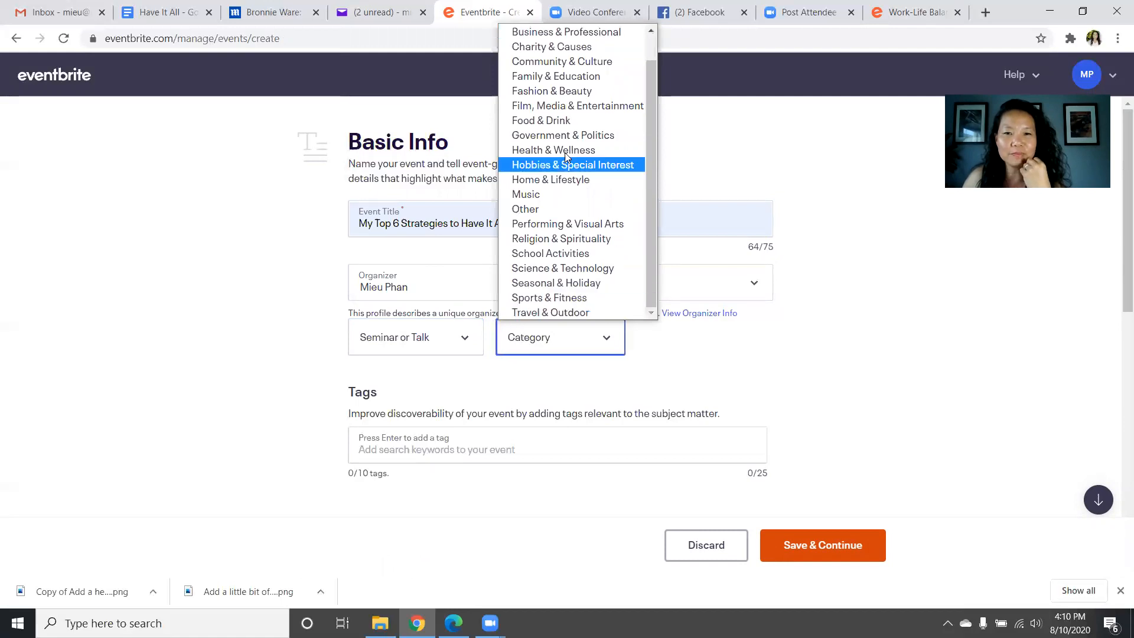
{"action": "left_click", "coordinate": [587, 33]}
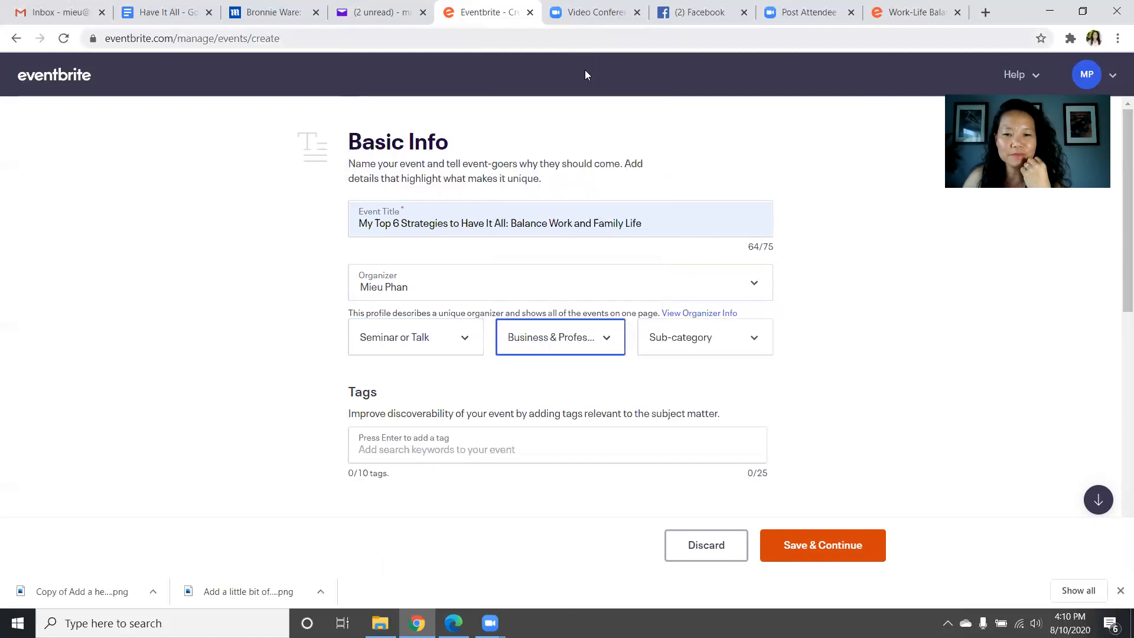
{"action": "left_click", "coordinate": [685, 338]}
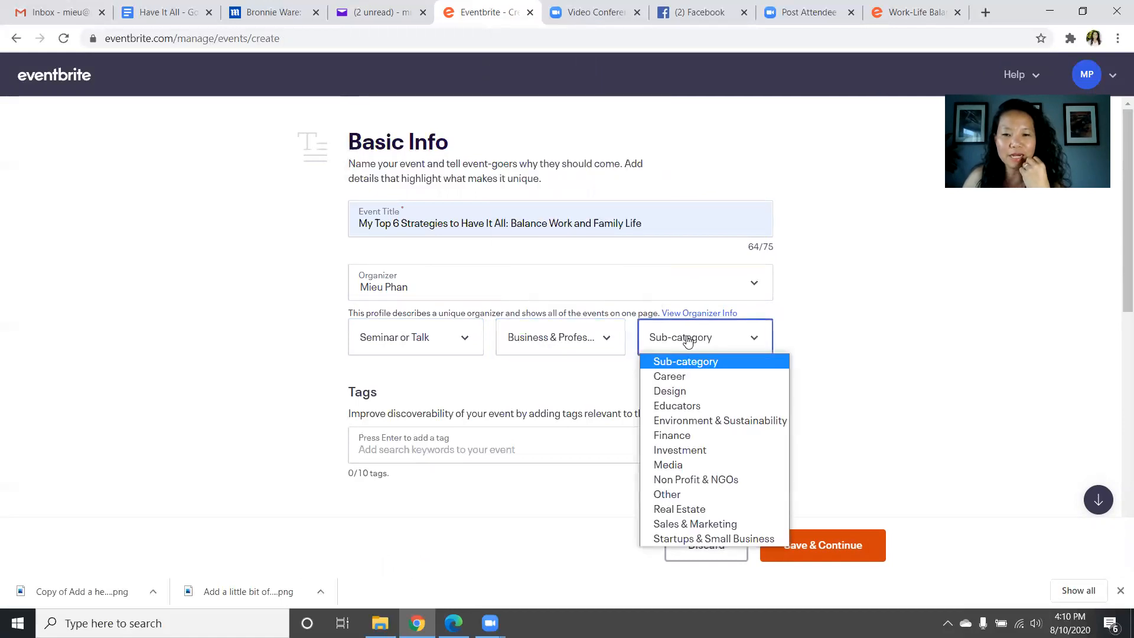
{"action": "left_click", "coordinate": [723, 550]}
{"action": "left_click", "coordinate": [723, 549]}
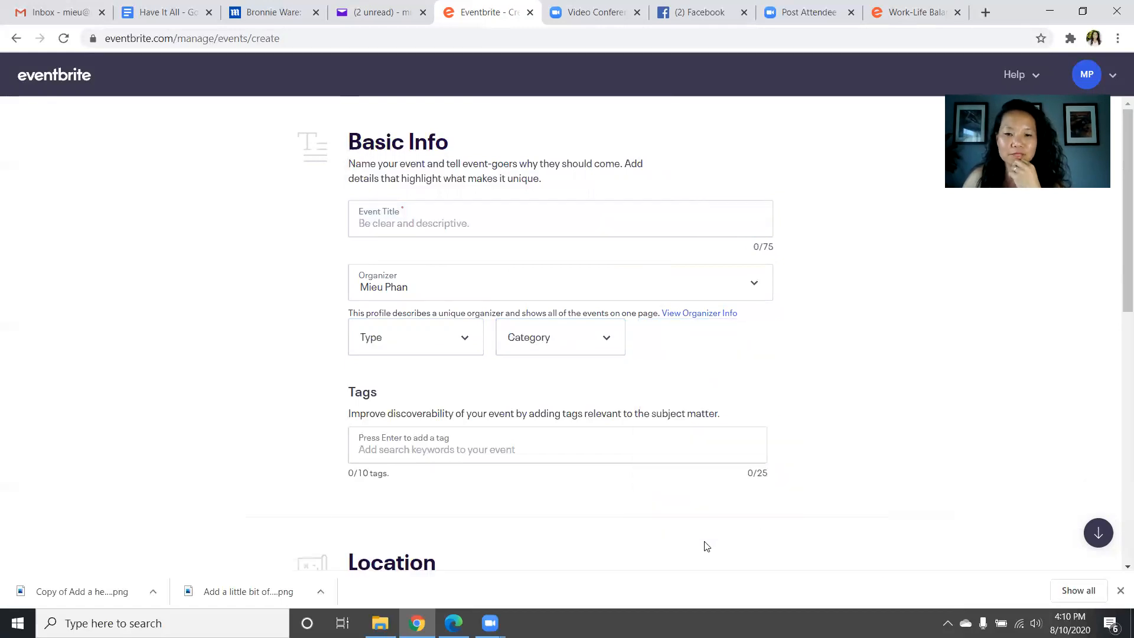
Set the event type to Seminar or Talk, the category to Business & Professional and the sub-category to Startups & Small Business
{"action": "left_click", "coordinate": [475, 348]}
{"action": "scroll", "coordinate": [401, 295], "scroll_direction": "down", "scroll_amount": 1}
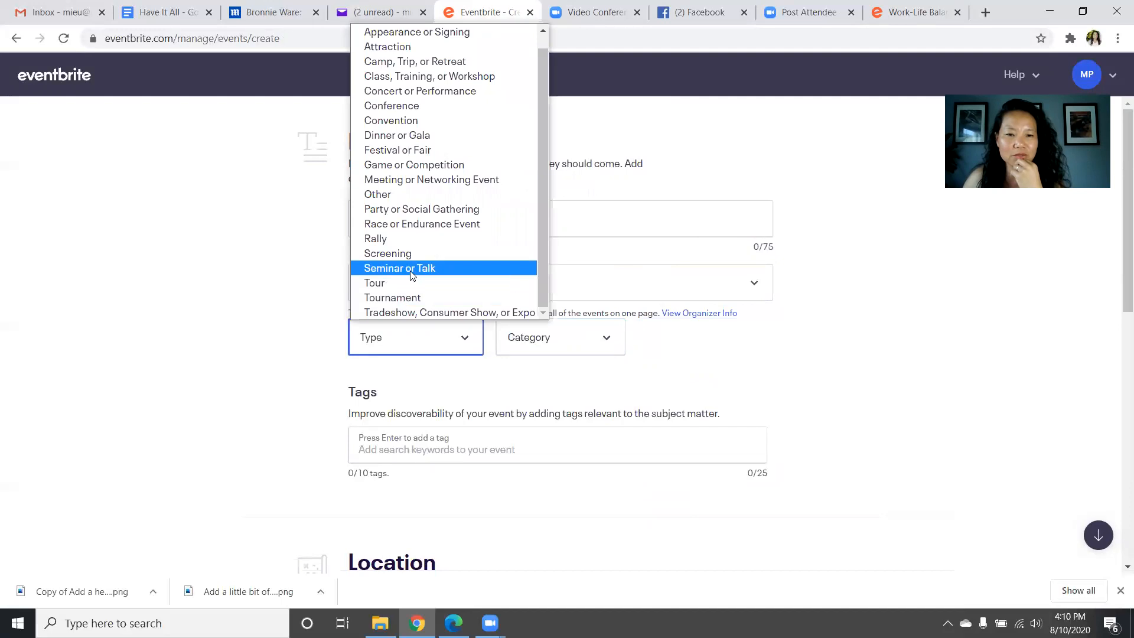
{"action": "left_click", "coordinate": [411, 275]}
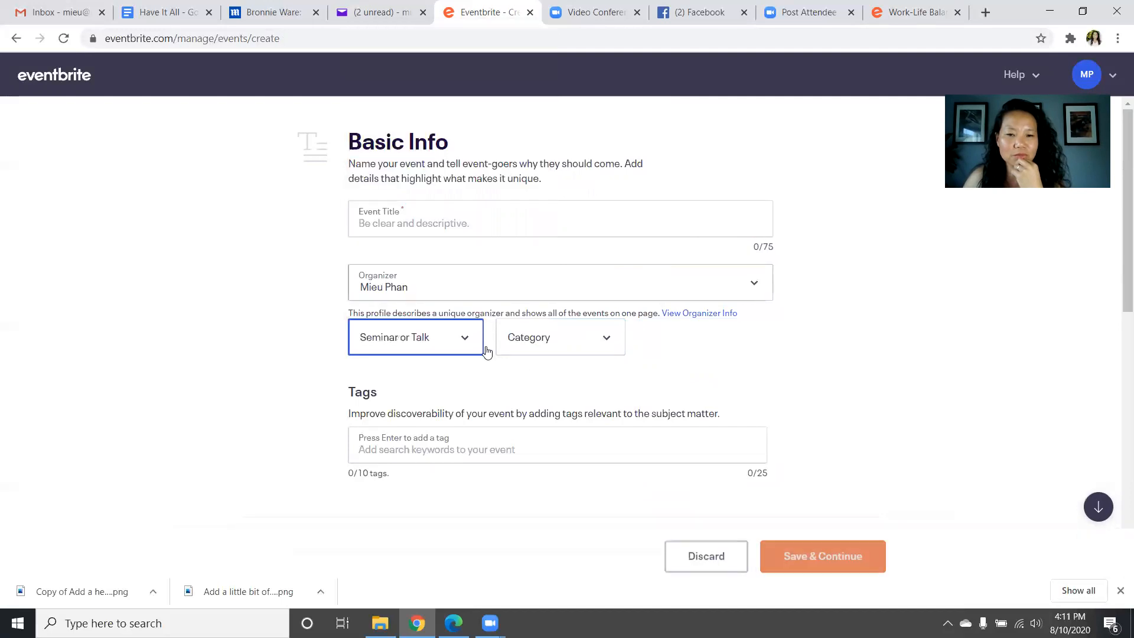
{"action": "left_click", "coordinate": [554, 339]}
{"action": "scroll", "coordinate": [543, 225], "scroll_direction": "down", "scroll_amount": 1}
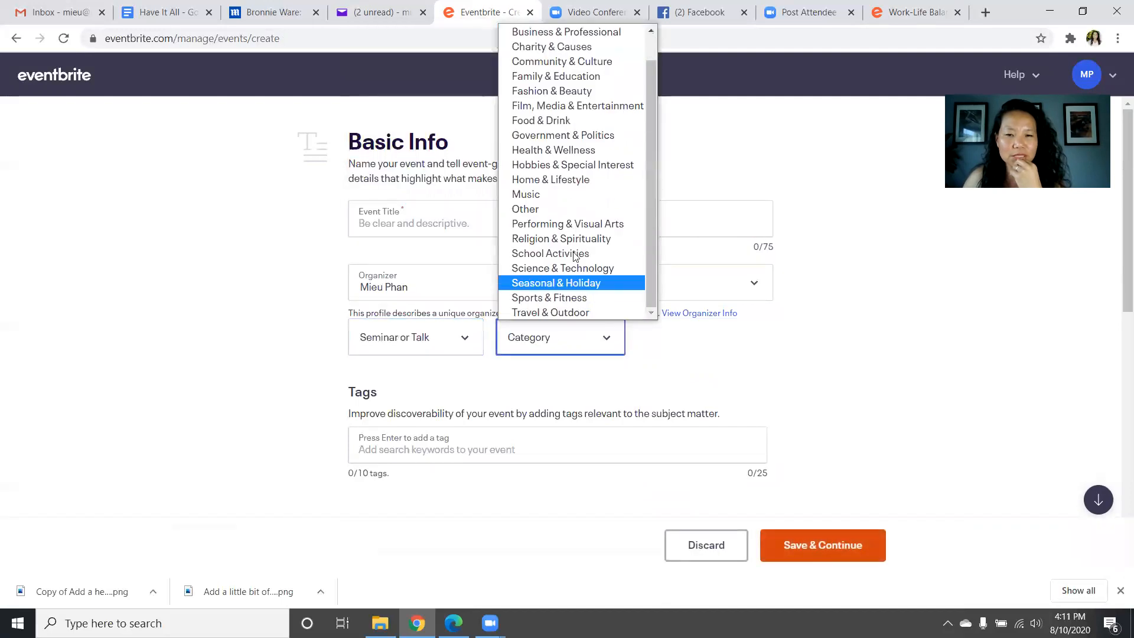
{"action": "left_click", "coordinate": [591, 33]}
{"action": "left_click", "coordinate": [713, 348]}
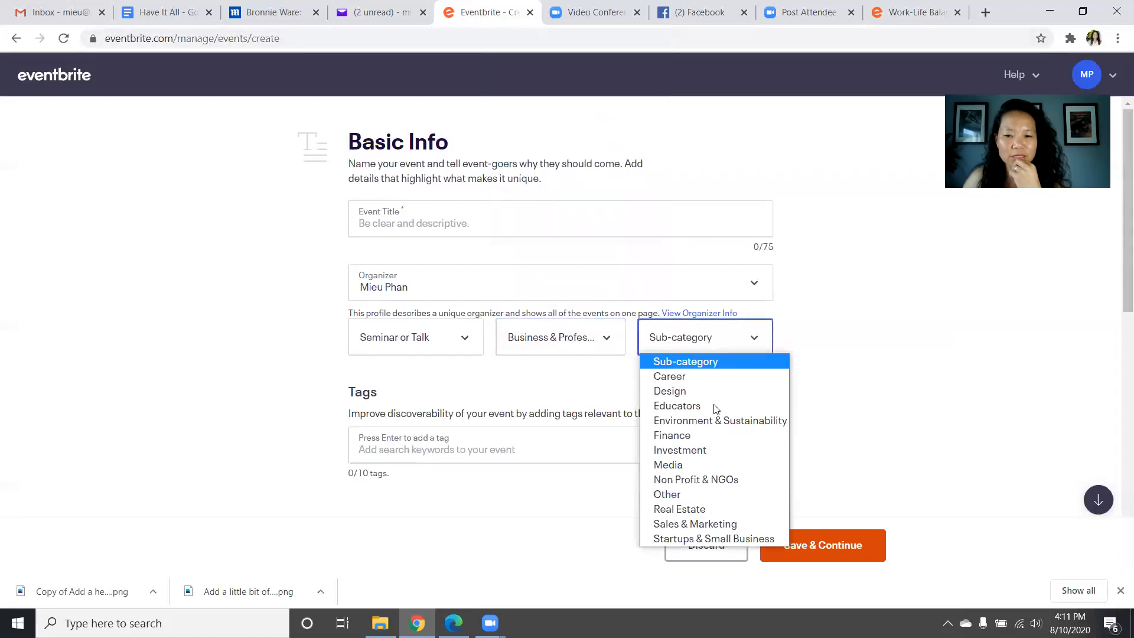
{"action": "left_click", "coordinate": [730, 540]}
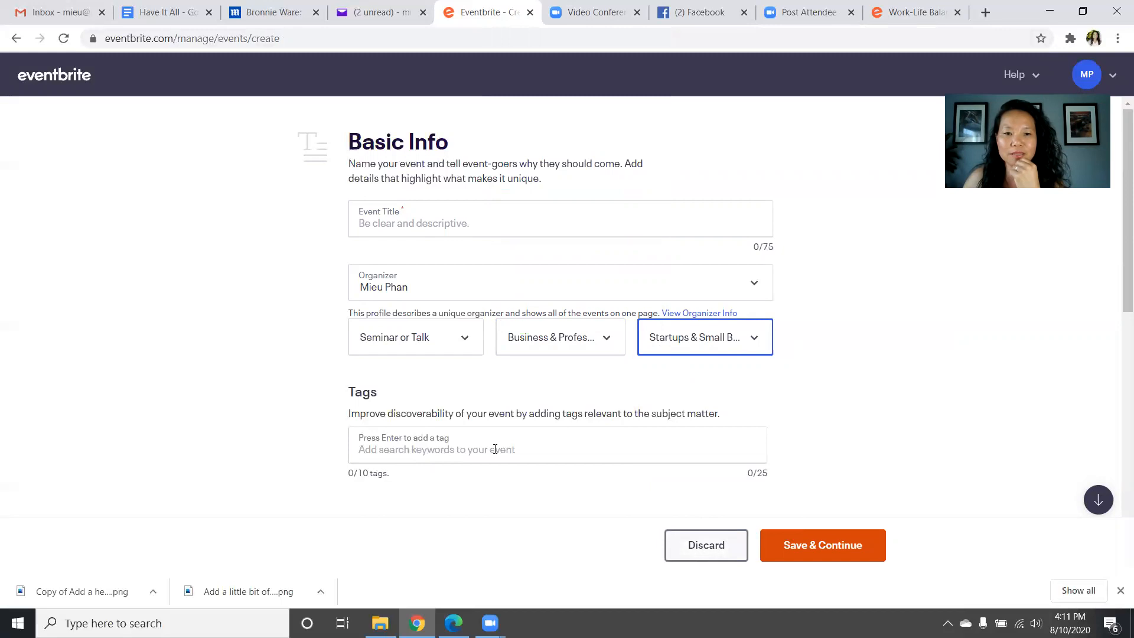
Title the event "My Top 6 Strategies to Have It All: Balance Work and Family Life" and add the suggested tag workshop
{"action": "left_click", "coordinate": [414, 223]}
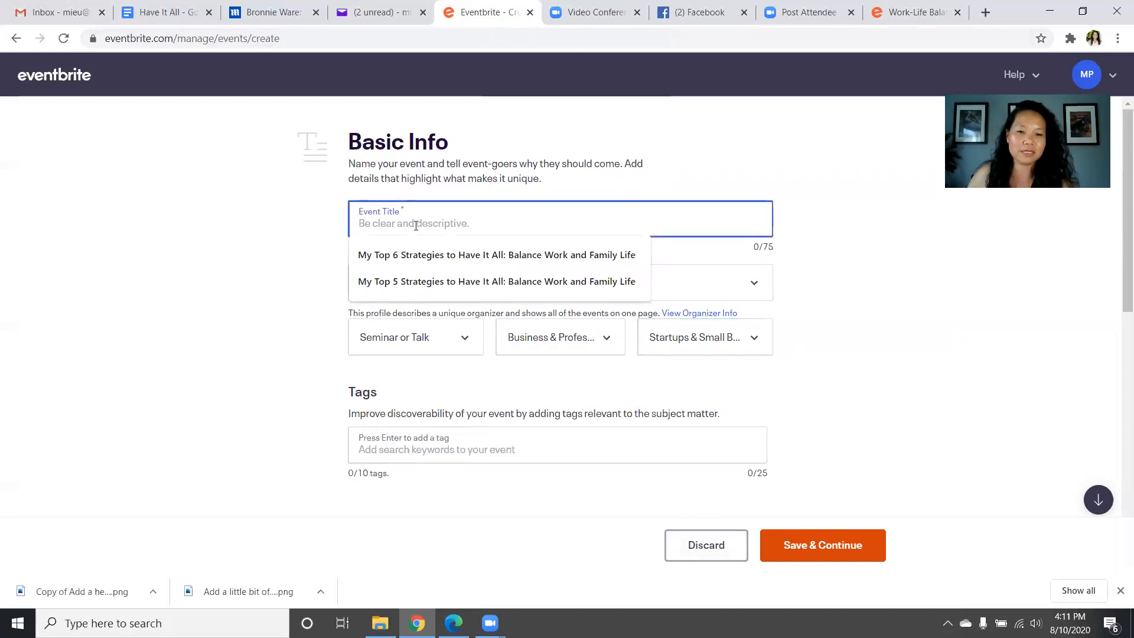
{"action": "left_click", "coordinate": [434, 253]}
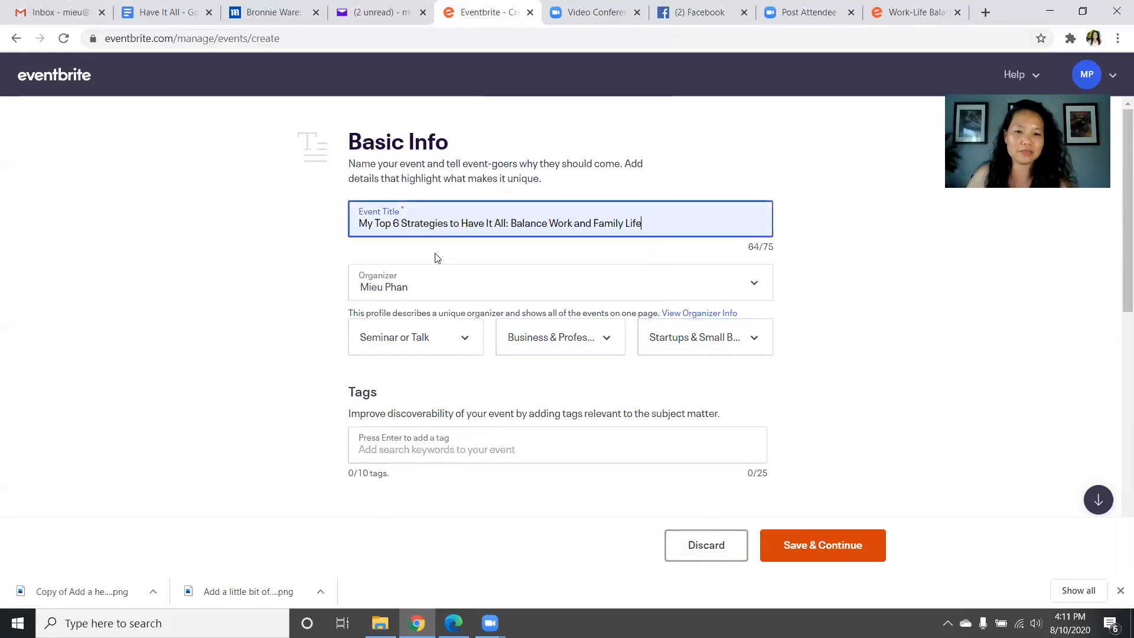
{"action": "left_click", "coordinate": [404, 445]}
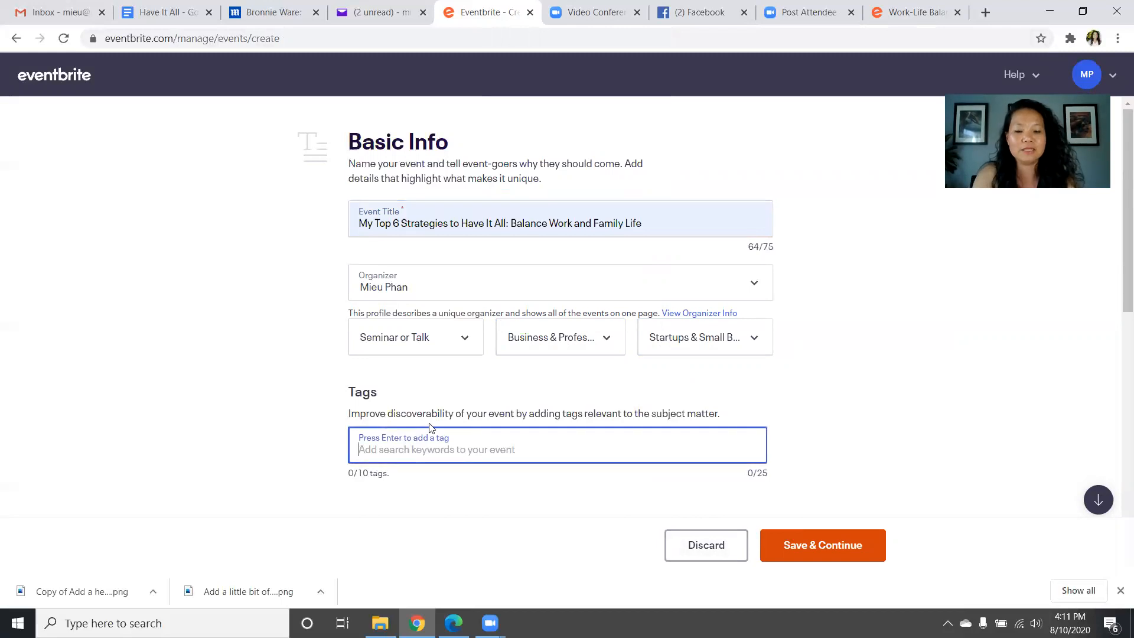
{"action": "type", "text": "work"}
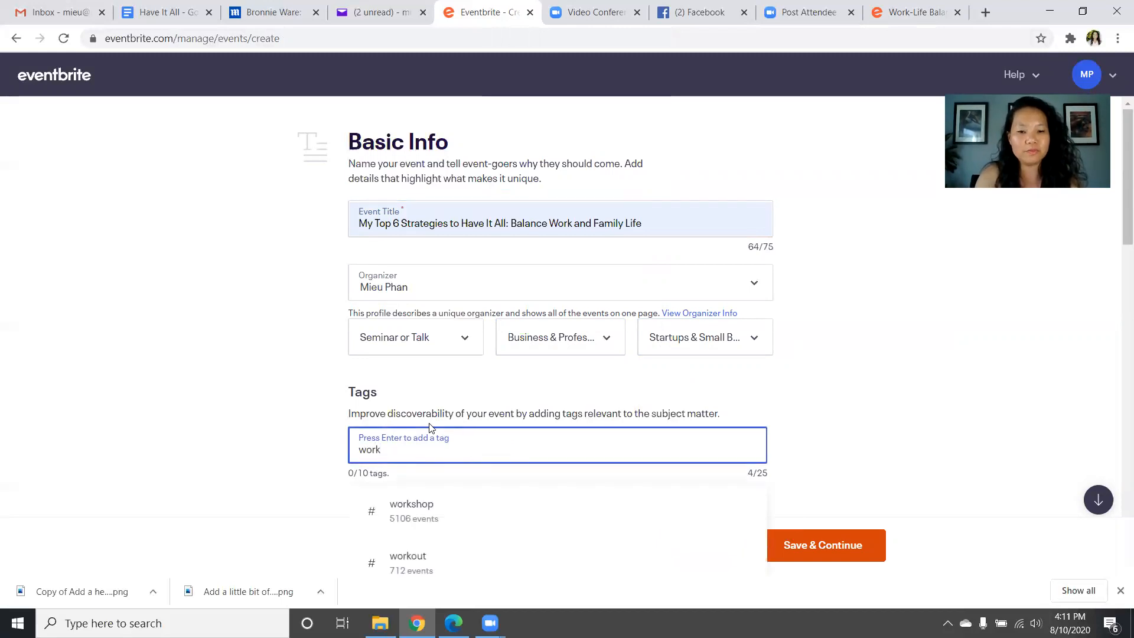
{"action": "left_click", "coordinate": [404, 514]}
Add the suggested tags workfromhome and workfromhomebusiness to the event
{"action": "left_click", "coordinate": [490, 446]}
{"action": "type", "text": "works"}
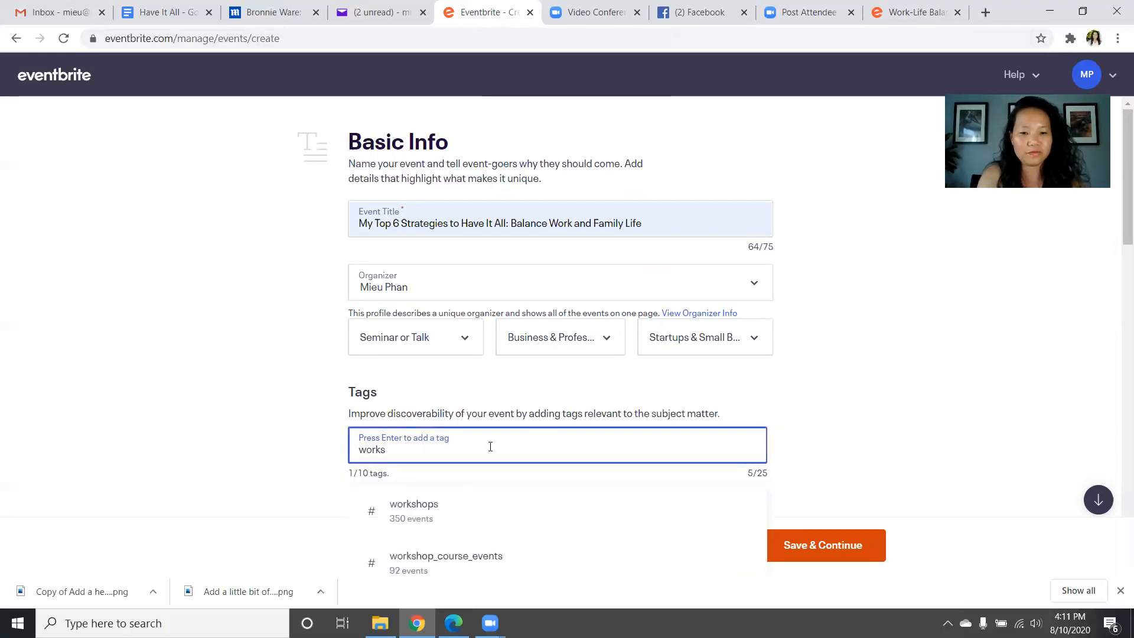
{"action": "key", "text": "BackSpace"}
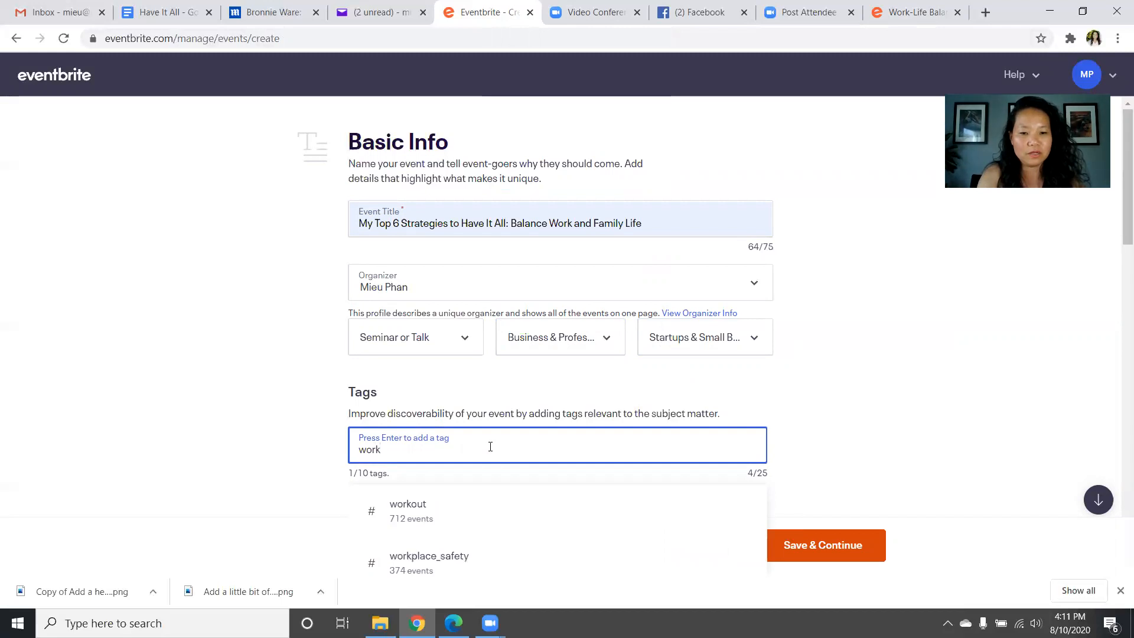
{"action": "type", "text": "fro"}
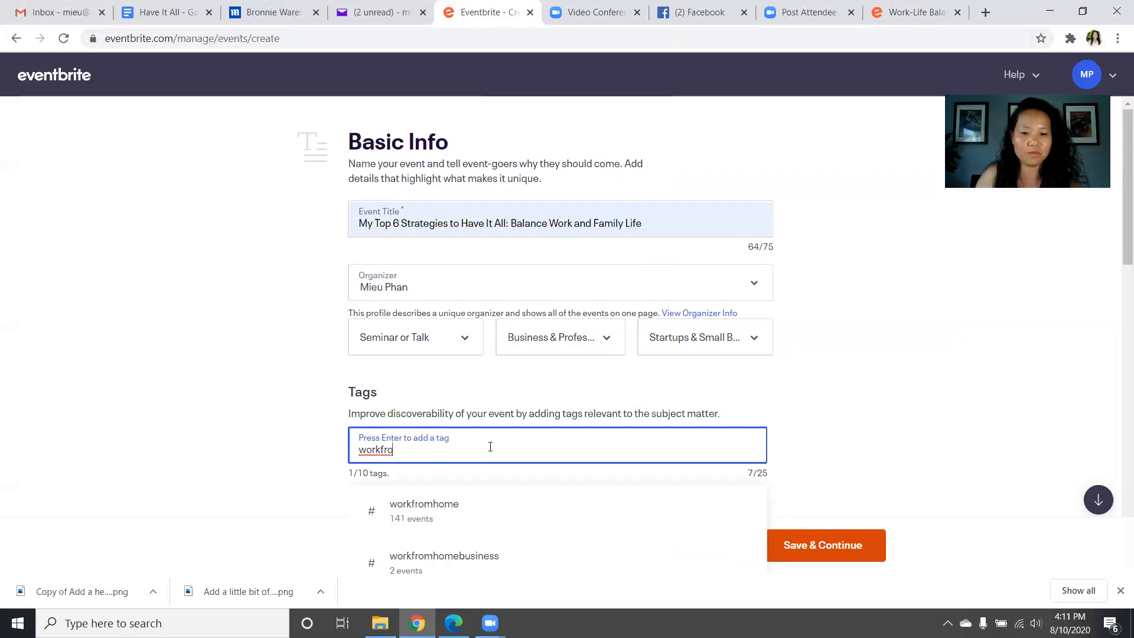
{"action": "left_click", "coordinate": [423, 502]}
{"action": "left_click", "coordinate": [459, 450]}
{"action": "type", "text": "wor"}
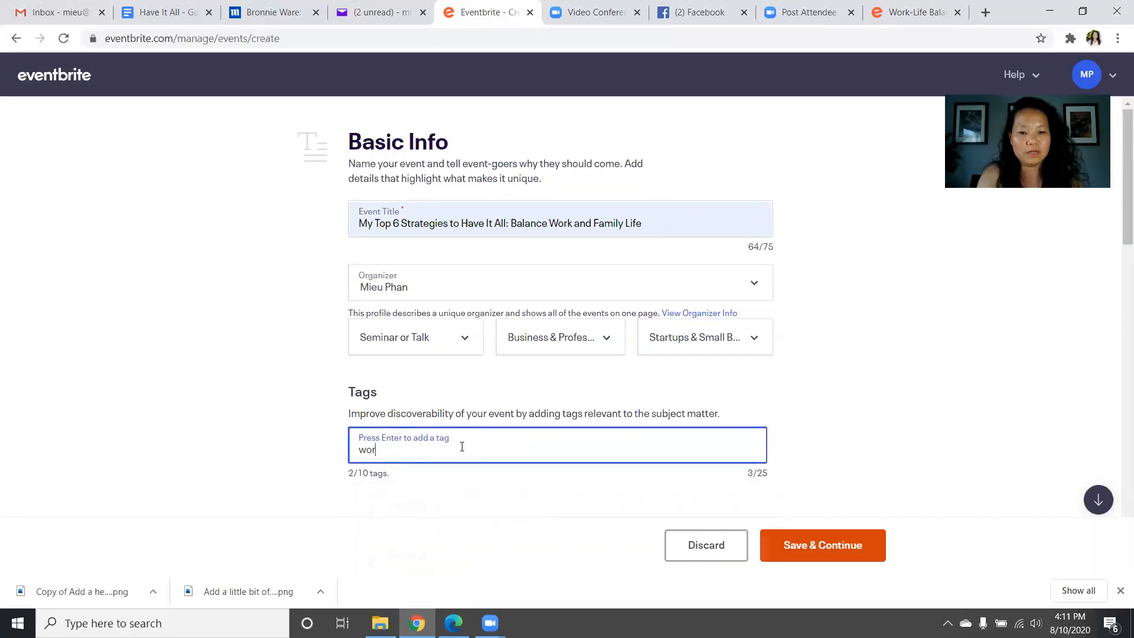
{"action": "type", "text": "kfrom"}
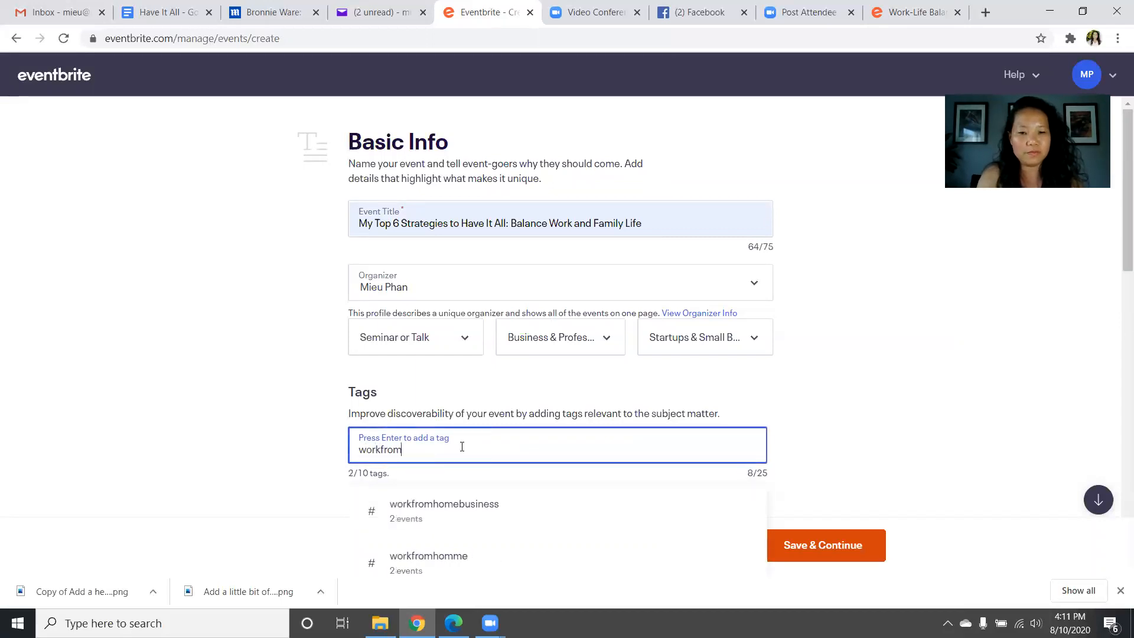
{"action": "left_click", "coordinate": [466, 506]}
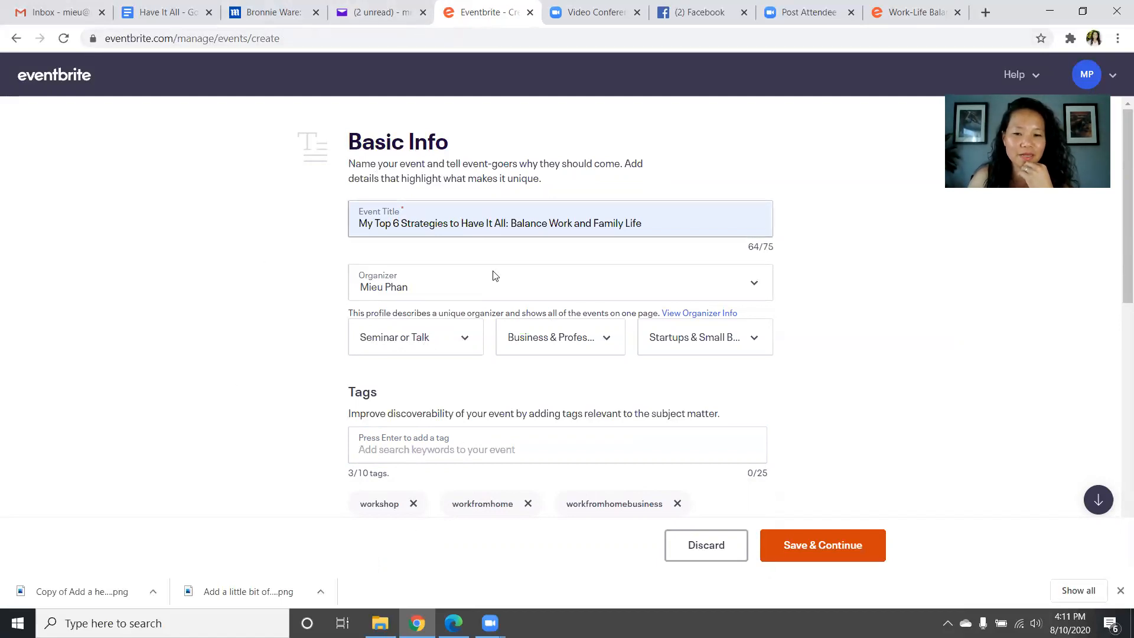
Add the suggested tag entrepreneur to the event
{"action": "left_click", "coordinate": [518, 449]}
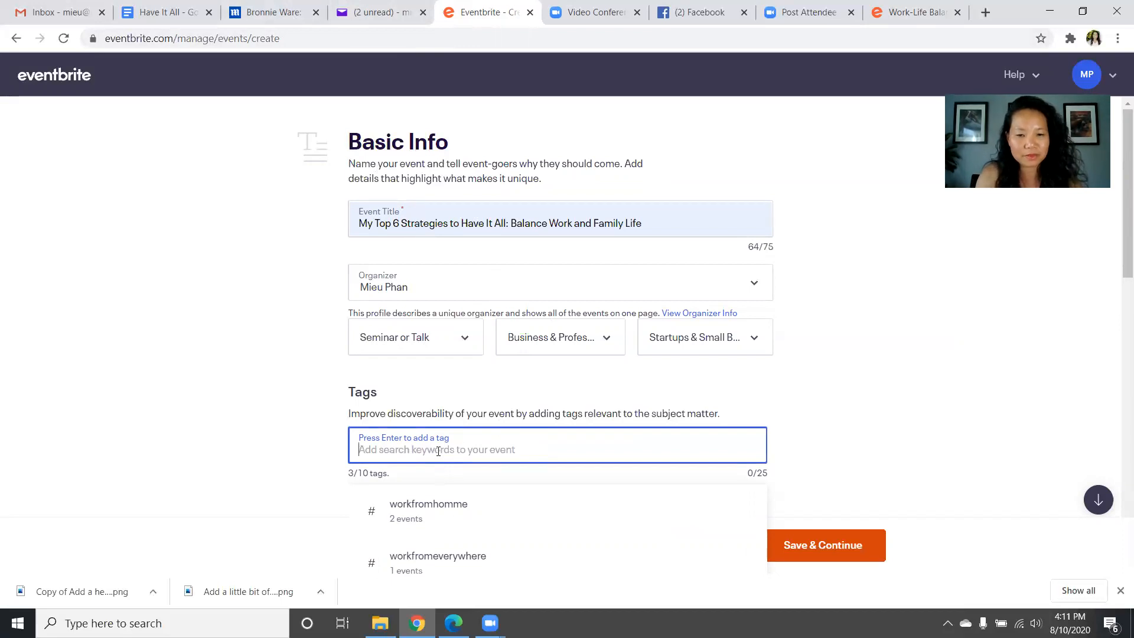
{"action": "type", "text": "entrep"}
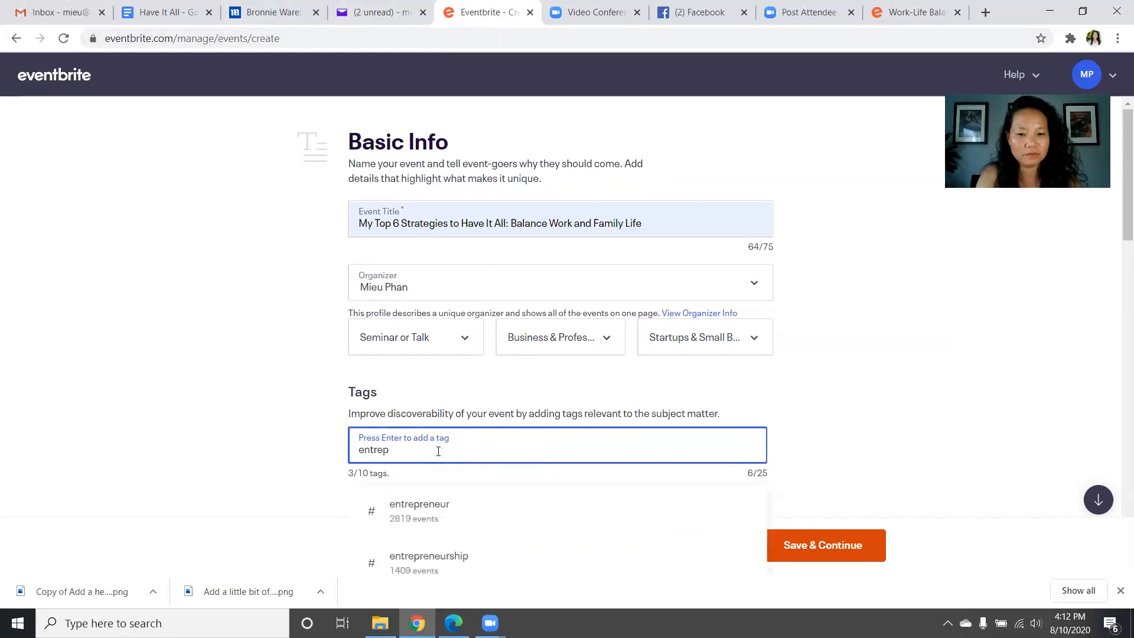
{"action": "left_click", "coordinate": [437, 511]}
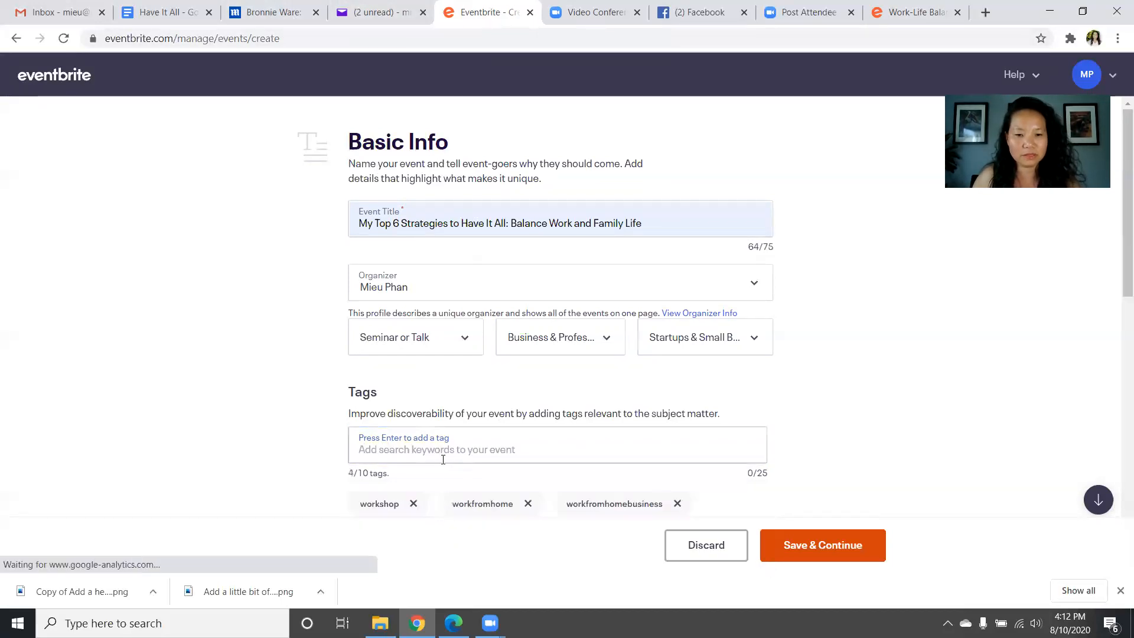
Add the suggested tags workingmoms and mompreneur to the event
{"action": "left_click", "coordinate": [511, 446]}
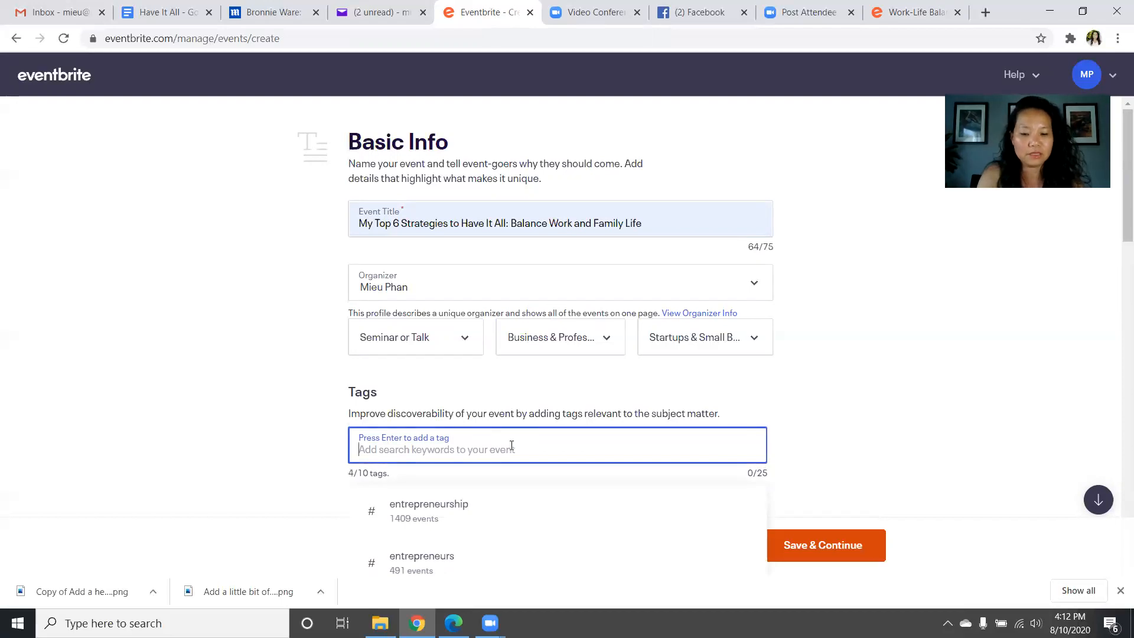
{"action": "type", "text": "working"}
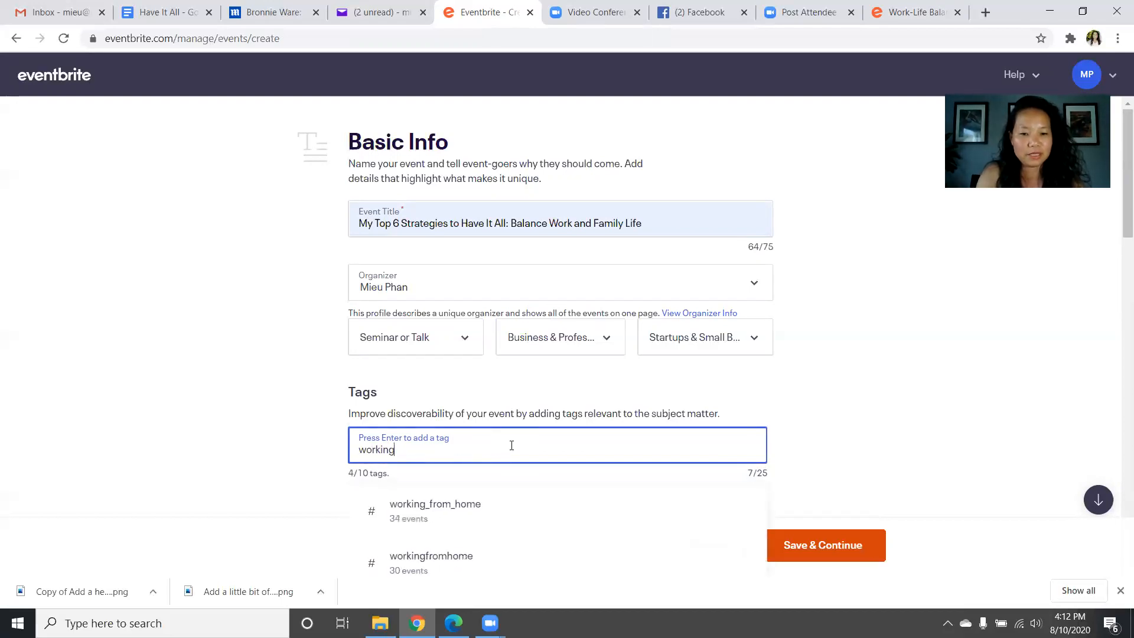
{"action": "type", "text": "mom"}
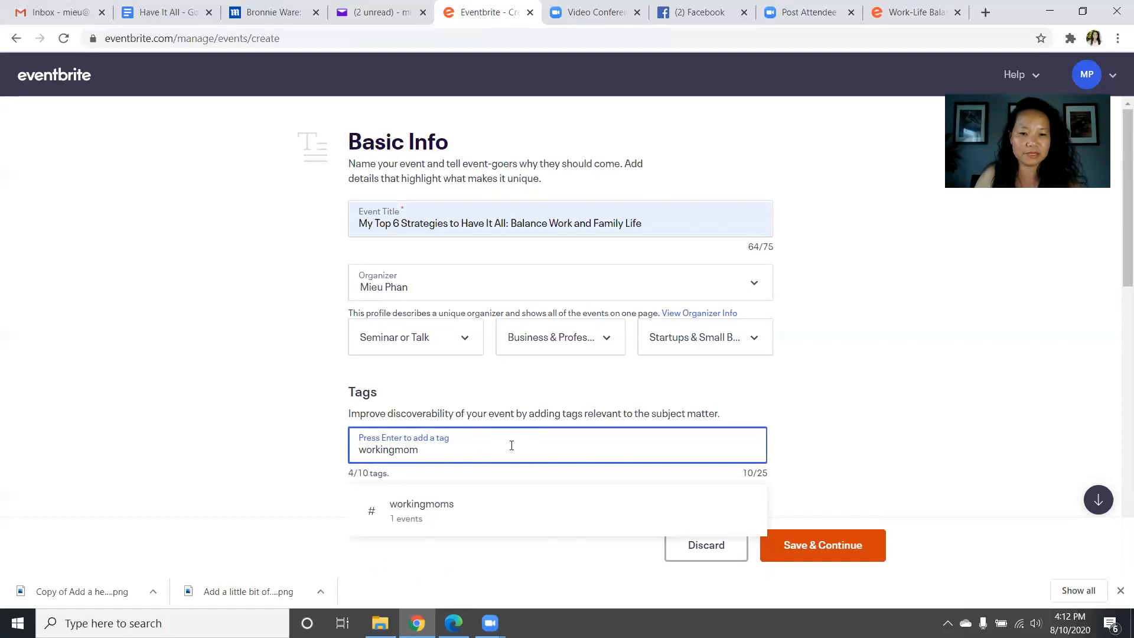
{"action": "left_click", "coordinate": [470, 505]}
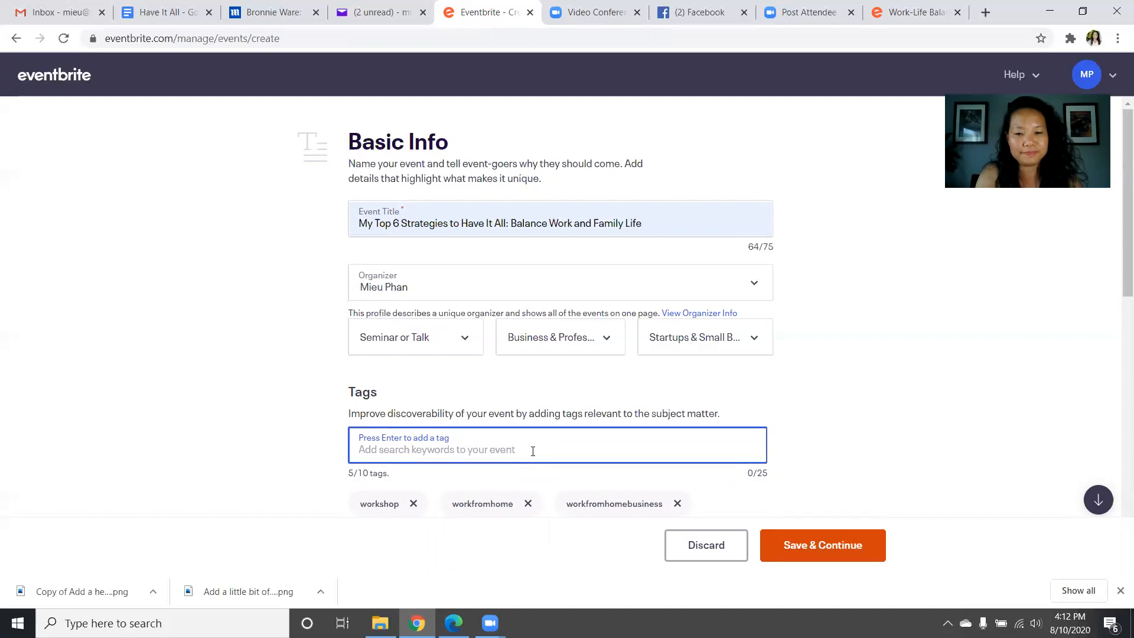
{"action": "type", "text": "mom"}
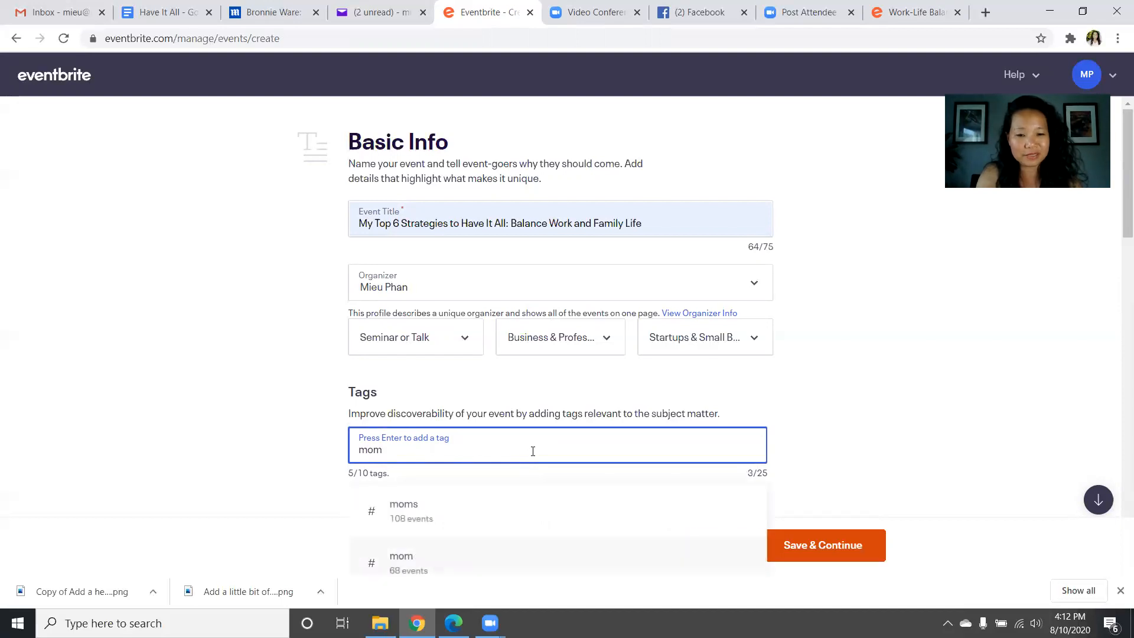
{"action": "scroll", "coordinate": [525, 422], "scroll_direction": "down", "scroll_amount": 3}
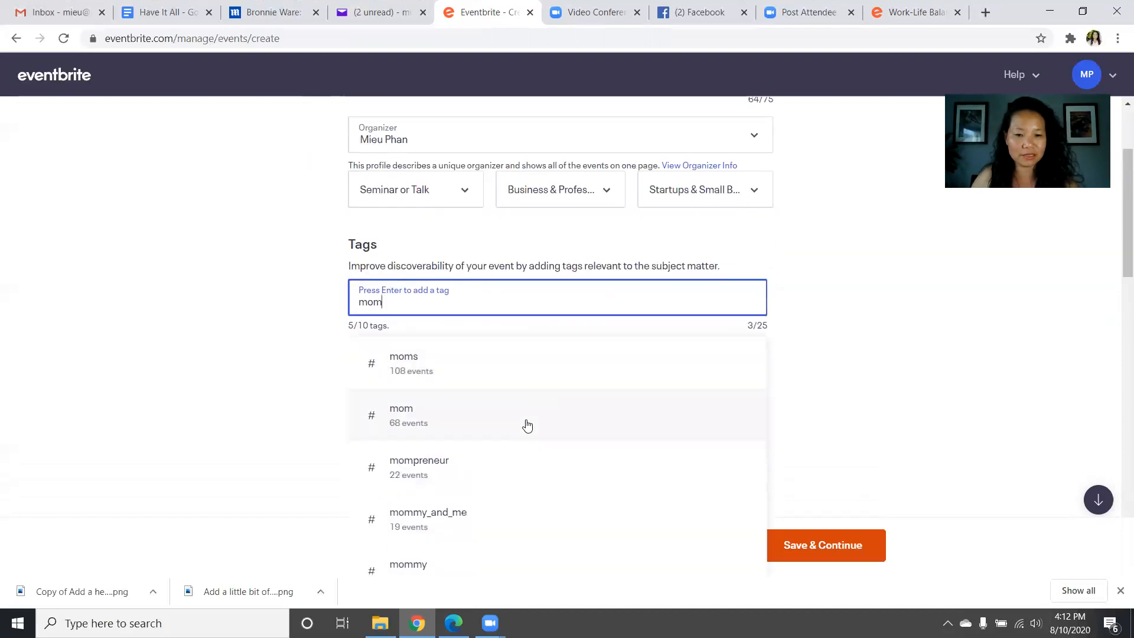
{"action": "left_click", "coordinate": [422, 392]}
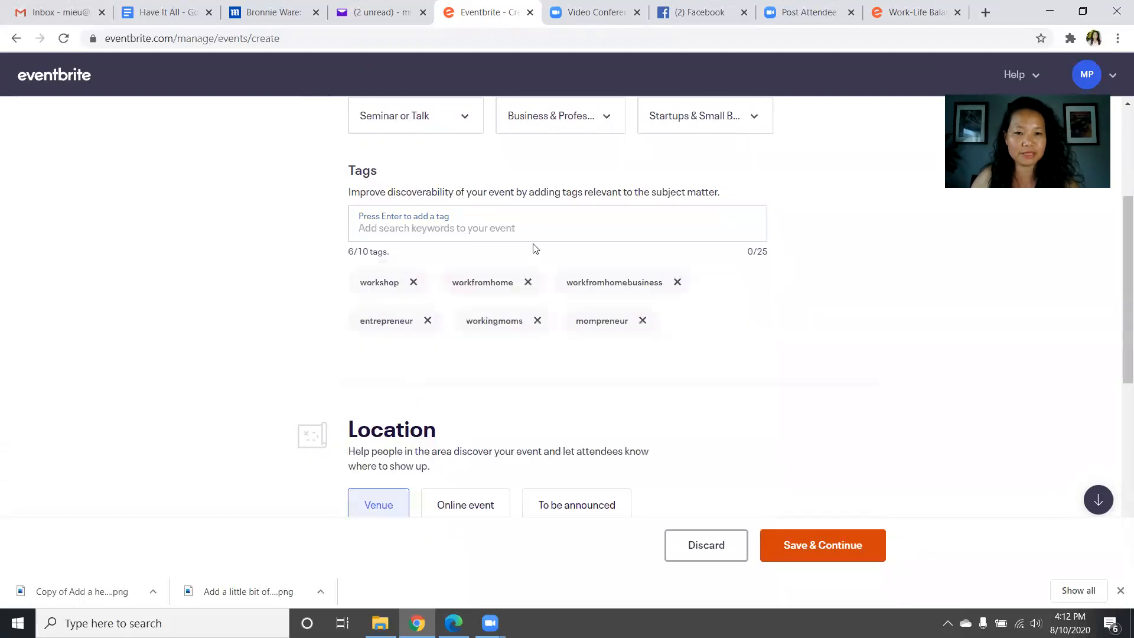
{"action": "left_click", "coordinate": [536, 226]}
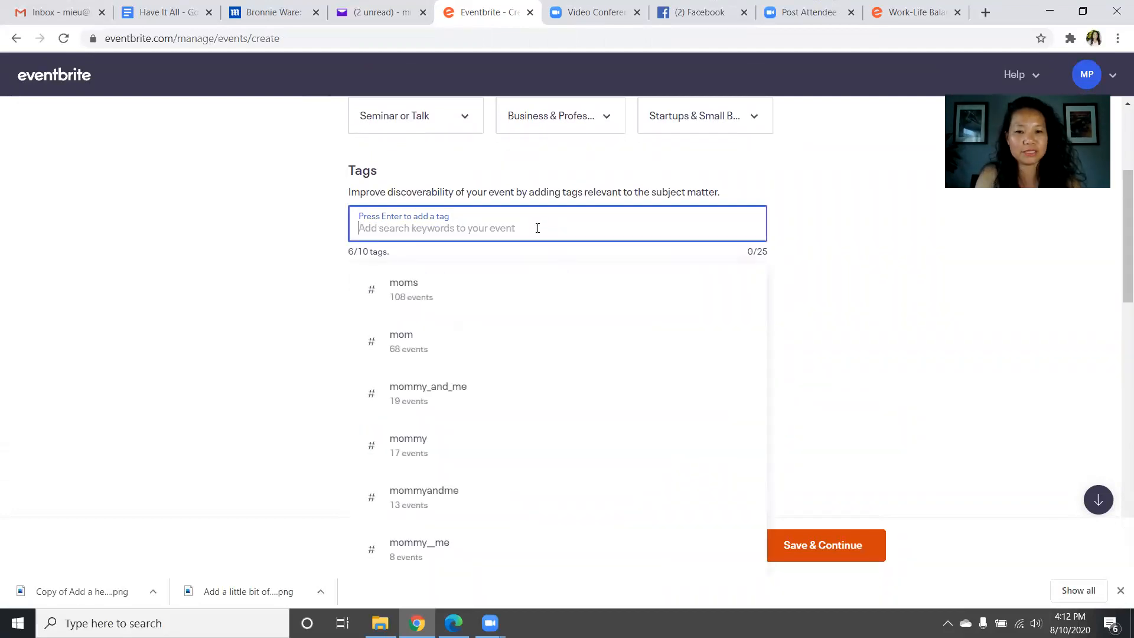
{"action": "left_click", "coordinate": [1032, 298]}
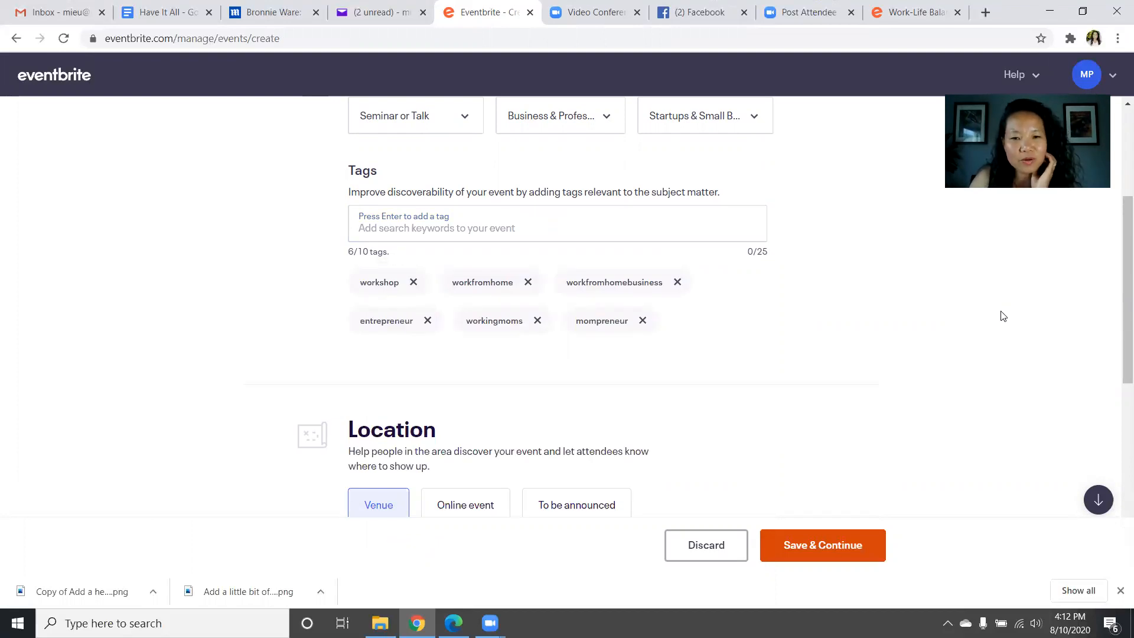
Add the suggested tags self_care and self_development to the event
{"action": "left_click", "coordinate": [566, 233]}
{"action": "type", "text": "self"}
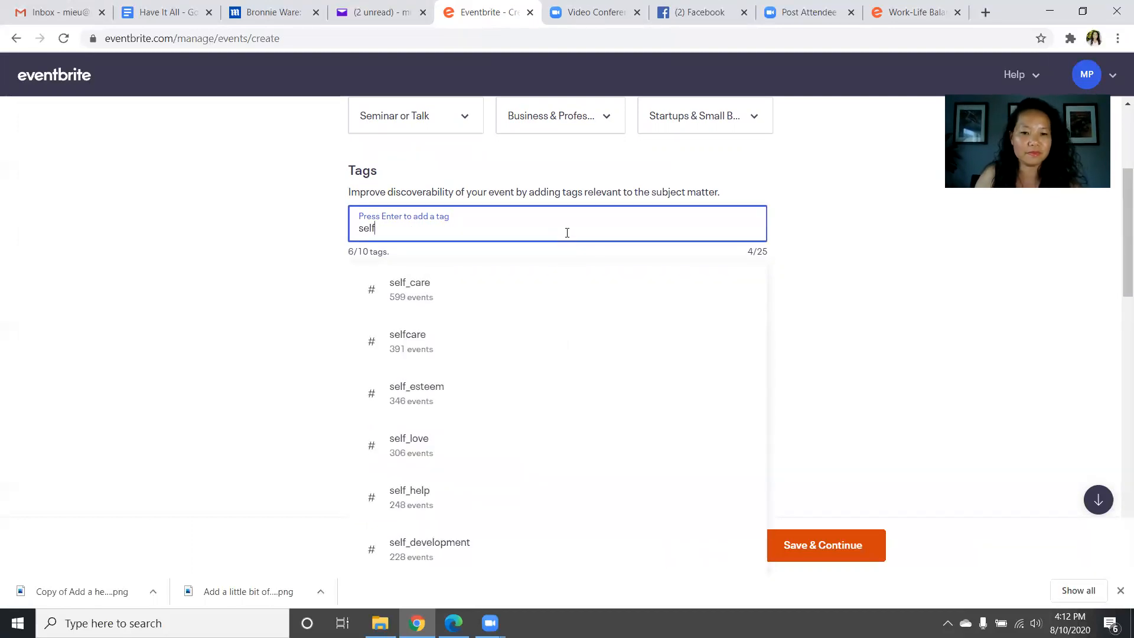
{"action": "left_click", "coordinate": [430, 290]}
{"action": "left_click", "coordinate": [430, 291]}
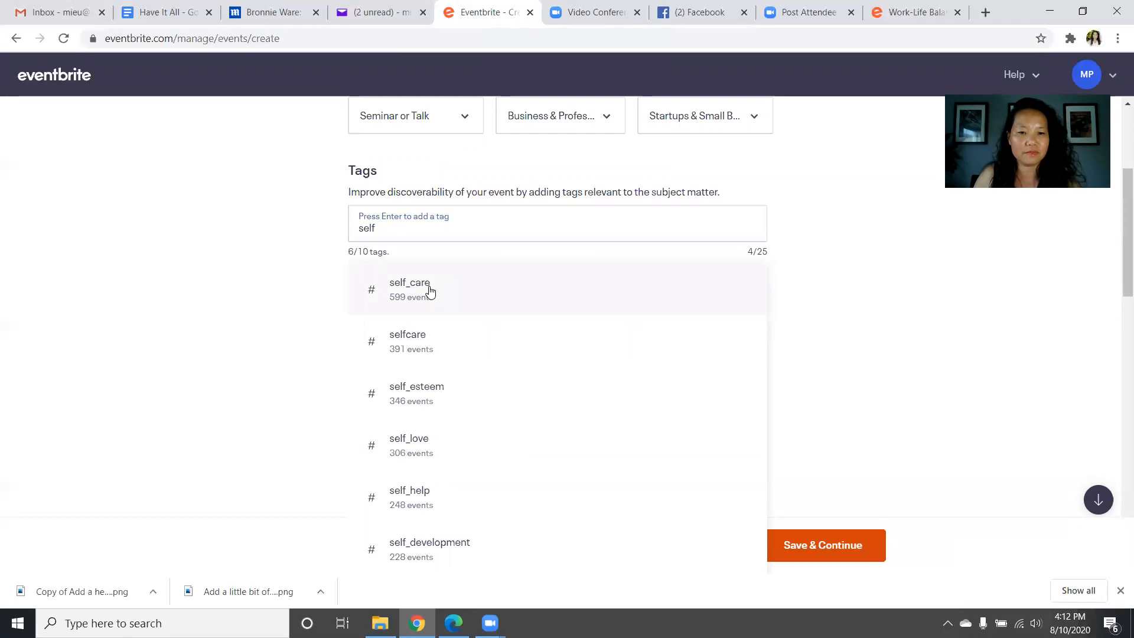
{"action": "left_click", "coordinate": [550, 231]}
{"action": "type", "text": "self"}
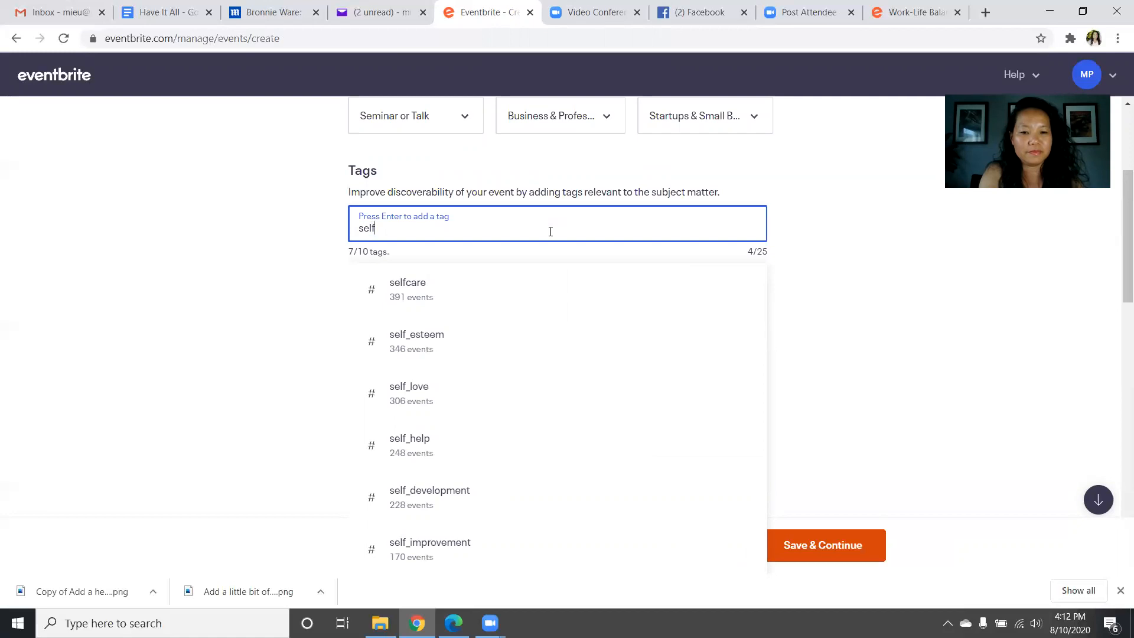
{"action": "scroll", "coordinate": [398, 425], "scroll_direction": "down", "scroll_amount": 1}
{"action": "left_click", "coordinate": [417, 429]}
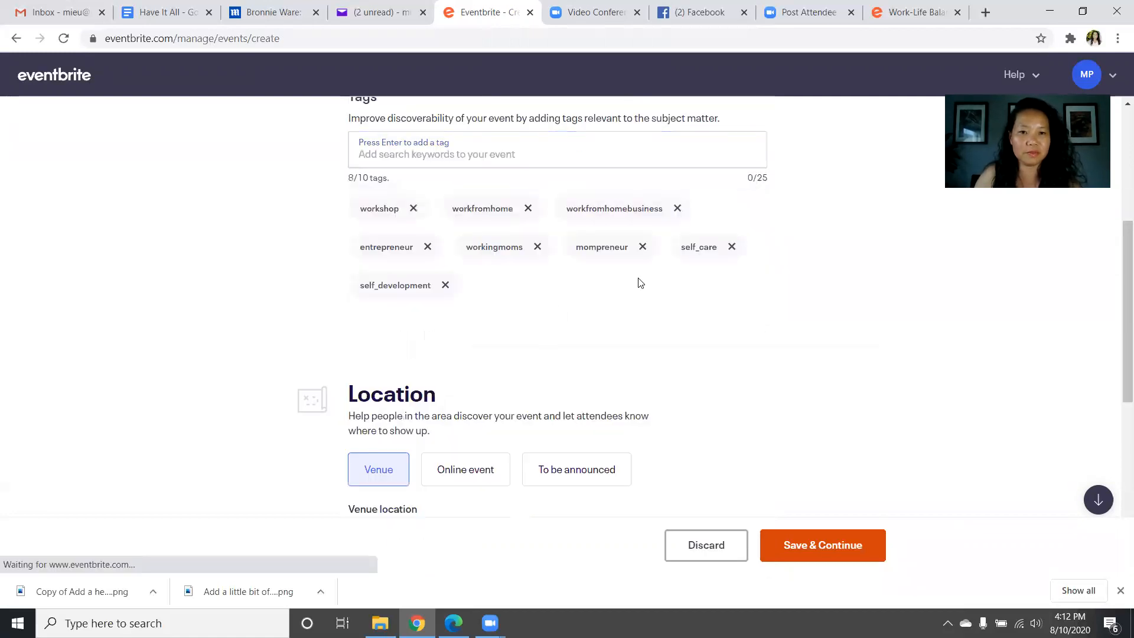
{"action": "left_click", "coordinate": [572, 154]}
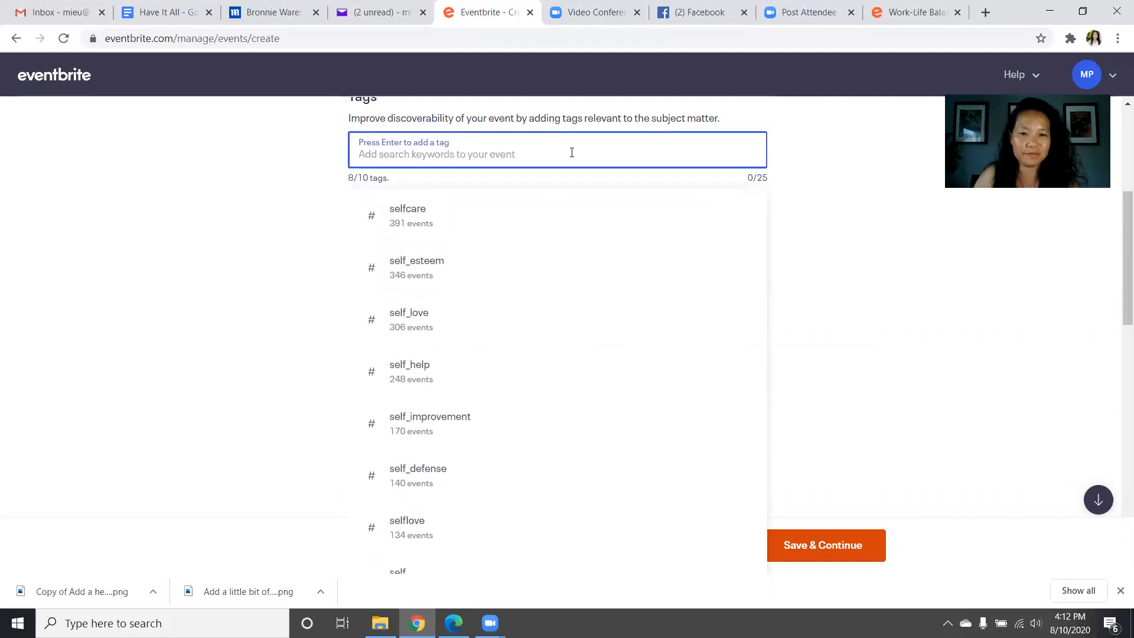
{"action": "scroll", "coordinate": [572, 227], "scroll_direction": "down", "scroll_amount": 4}
{"action": "scroll", "coordinate": [450, 354], "scroll_direction": "up", "scroll_amount": 5}
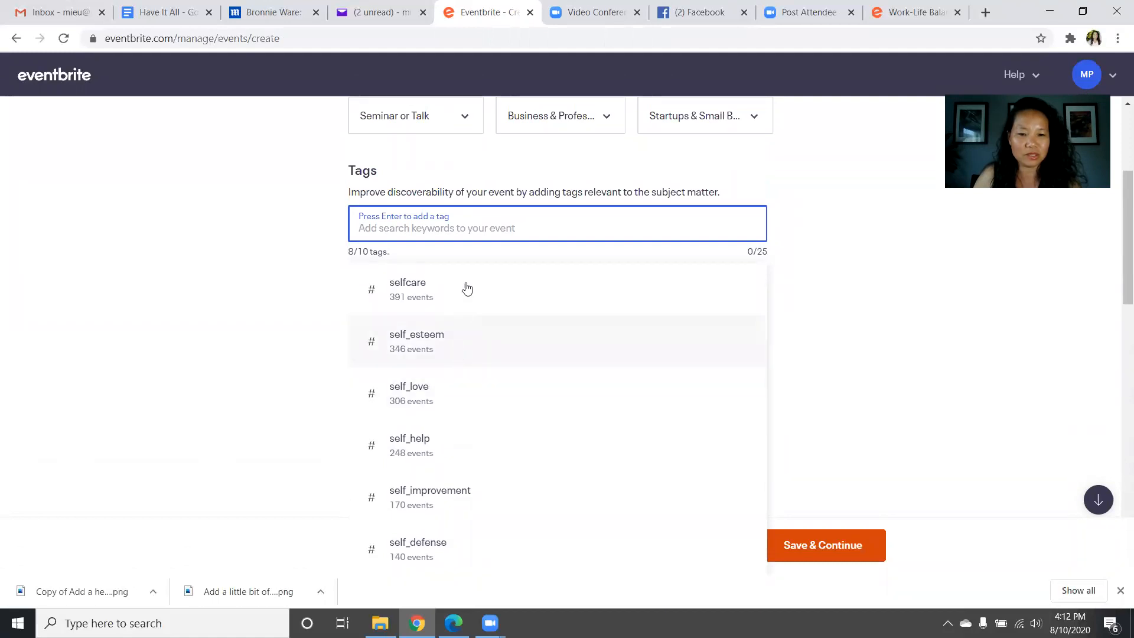
{"action": "left_click", "coordinate": [843, 323]}
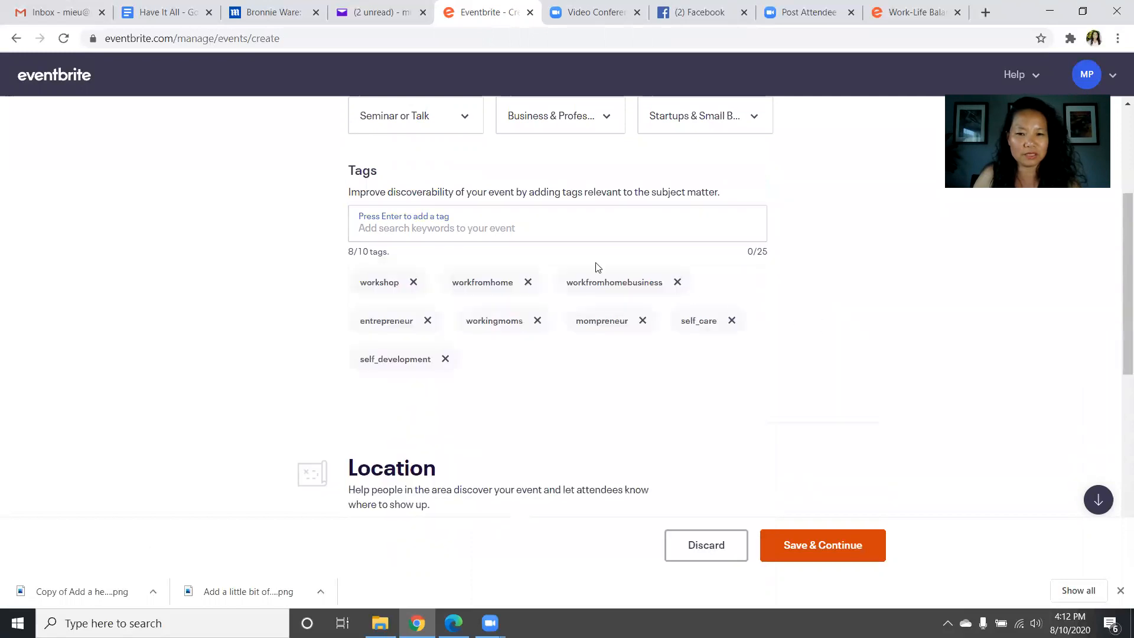
Add the suggested tags business_growth and business_development to the event
{"action": "left_click", "coordinate": [572, 223]}
{"action": "type", "text": "bus"}
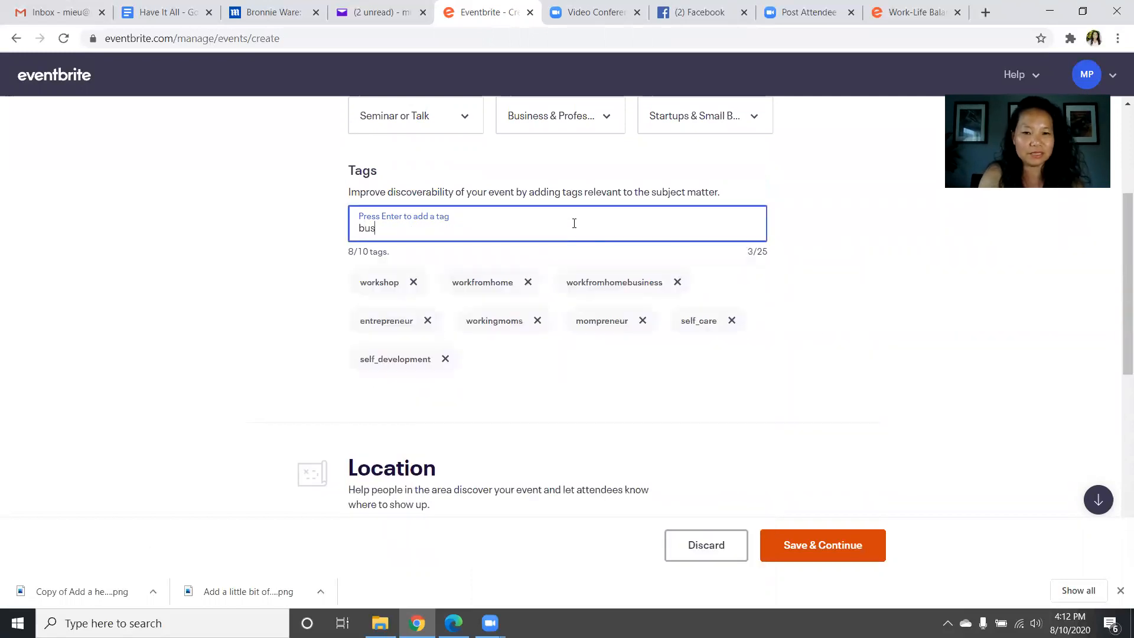
{"action": "type", "text": "in"}
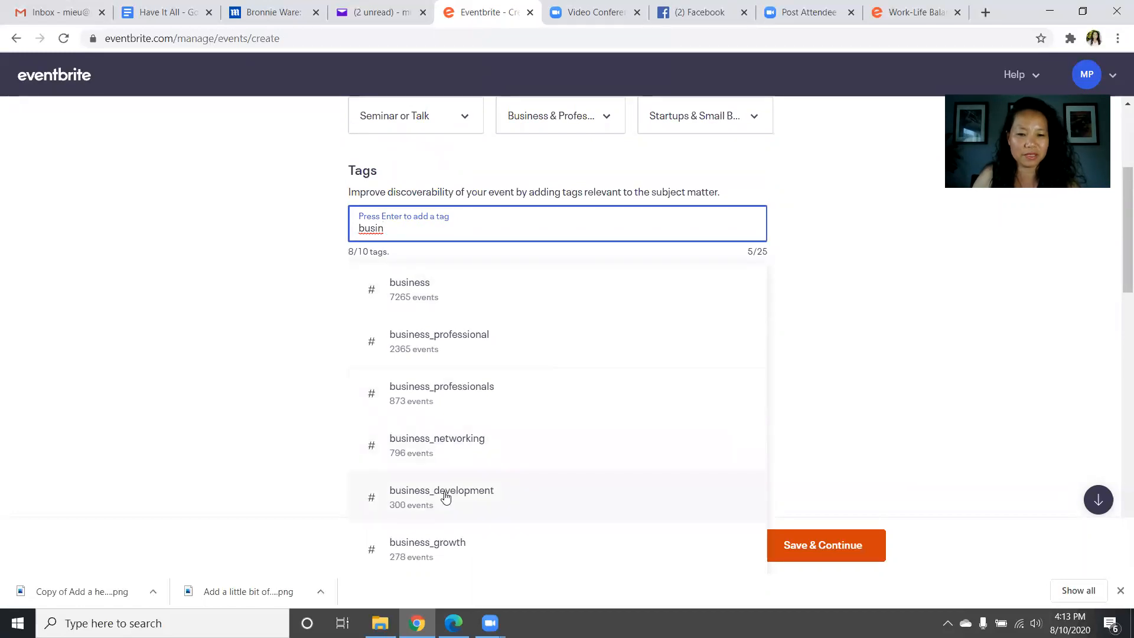
{"action": "left_click", "coordinate": [442, 544]}
{"action": "left_click", "coordinate": [564, 226]}
{"action": "type", "text": "busines"}
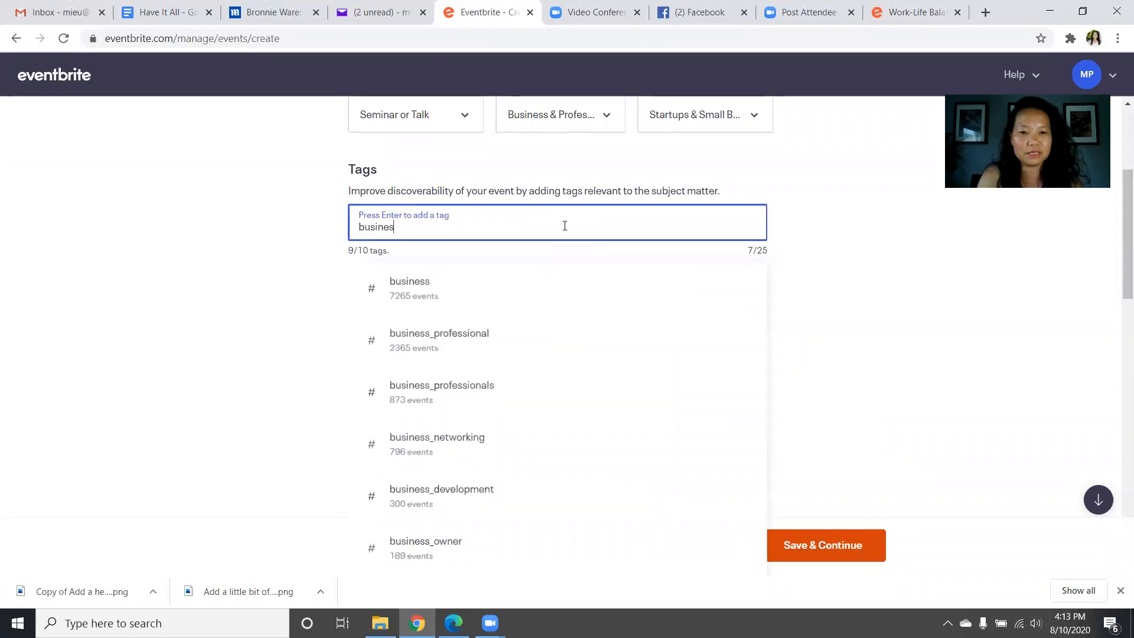
{"action": "type", "text": "s_d"}
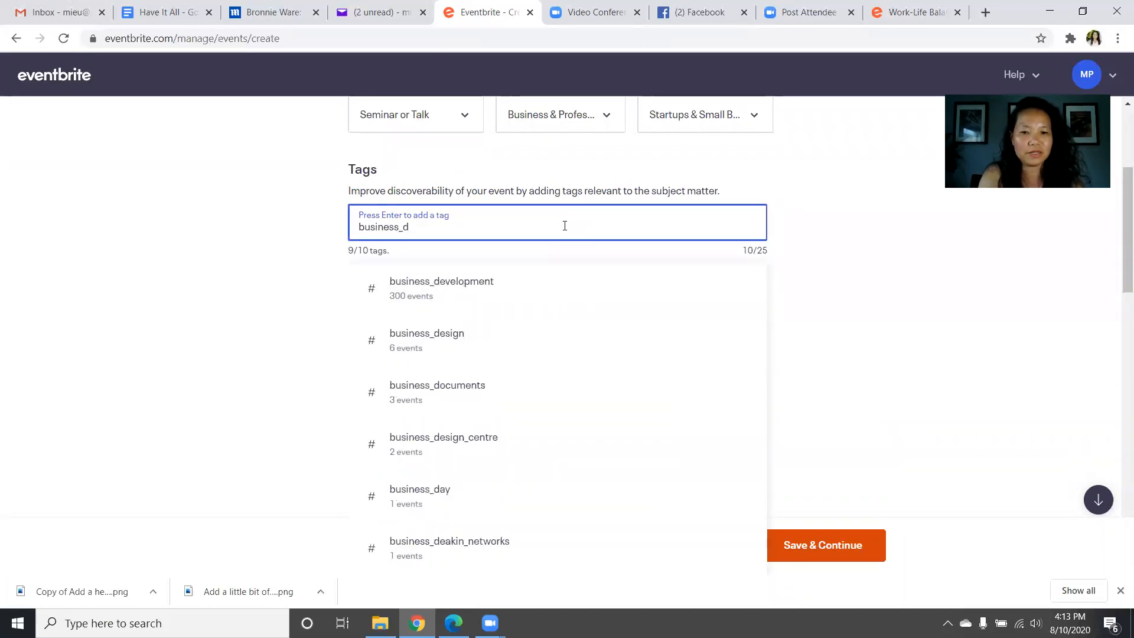
{"action": "left_click", "coordinate": [443, 294]}
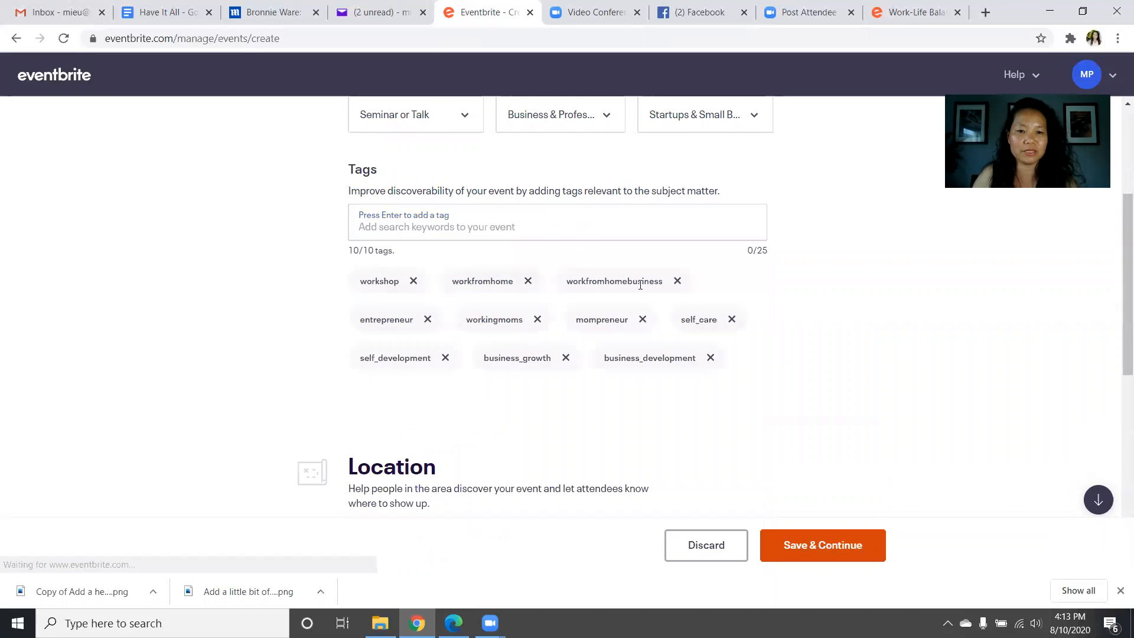
Set the location to an online event and the date type to recurring events, and save the basic info
{"action": "scroll", "coordinate": [687, 316], "scroll_direction": "down", "scroll_amount": 3}
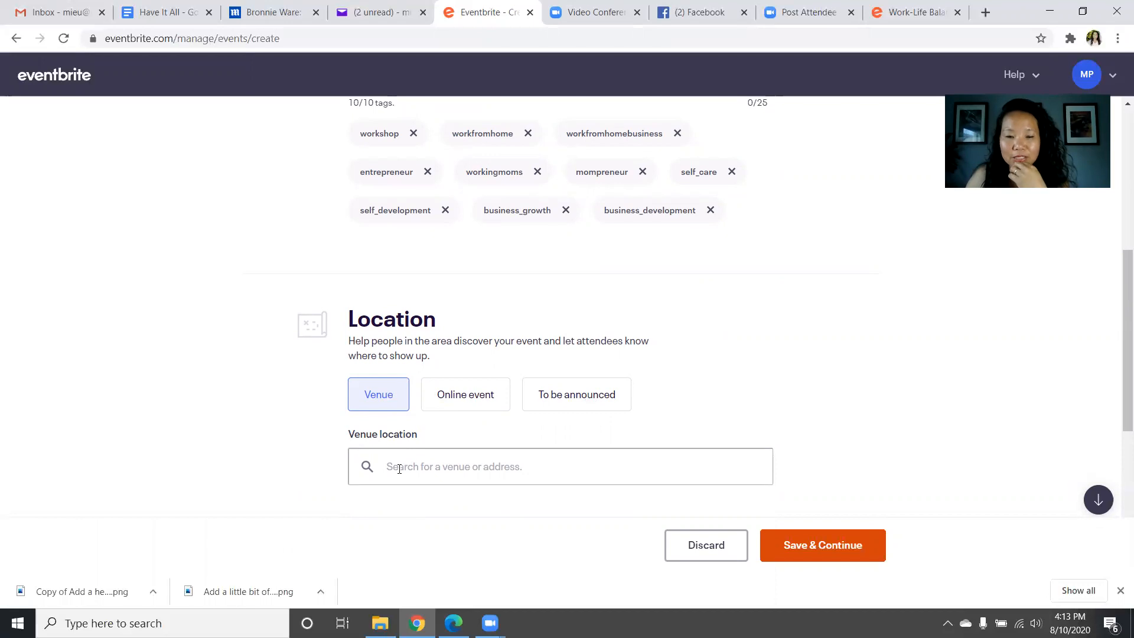
{"action": "left_click", "coordinate": [471, 404]}
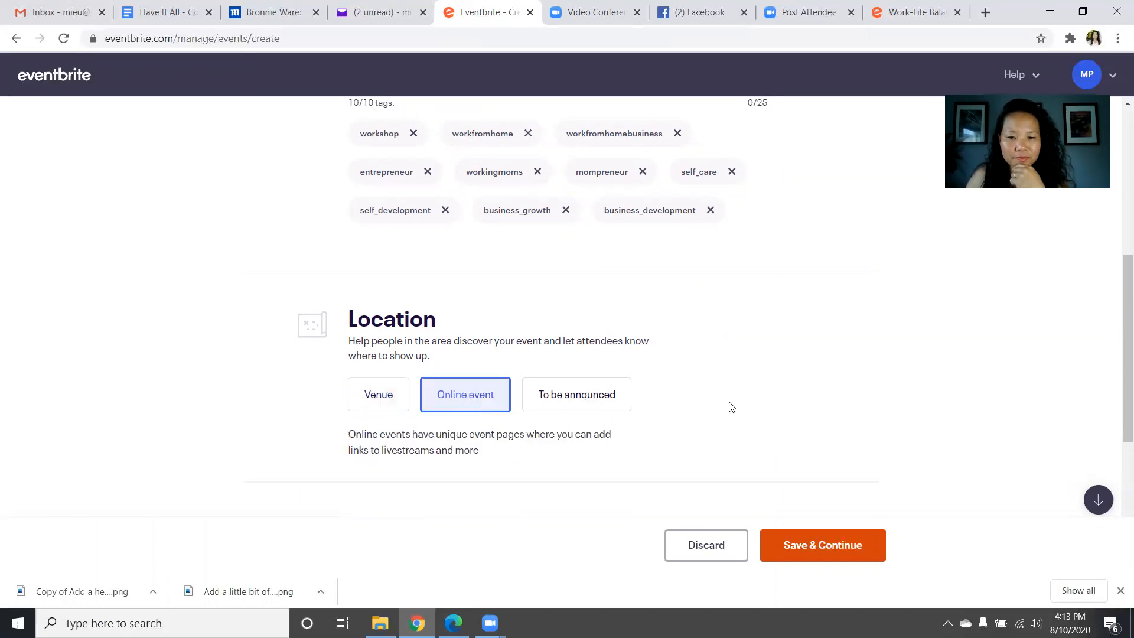
{"action": "scroll", "coordinate": [730, 406], "scroll_direction": "down", "scroll_amount": 4}
{"action": "scroll", "coordinate": [731, 406], "scroll_direction": "down", "scroll_amount": 1}
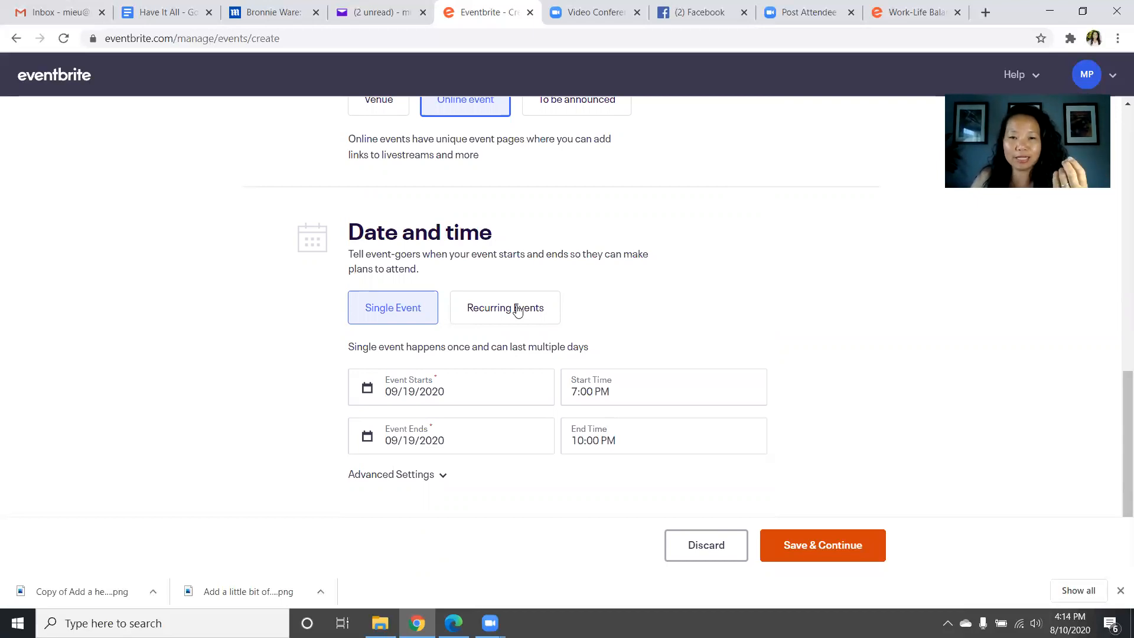
{"action": "left_click", "coordinate": [487, 317]}
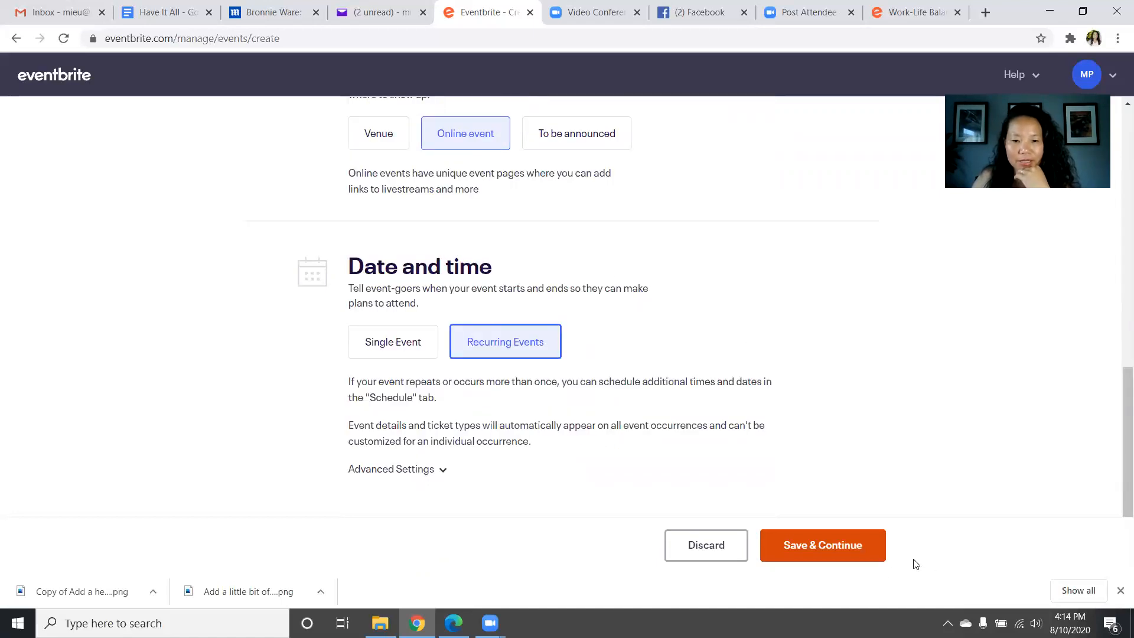
{"action": "left_click", "coordinate": [868, 552]}
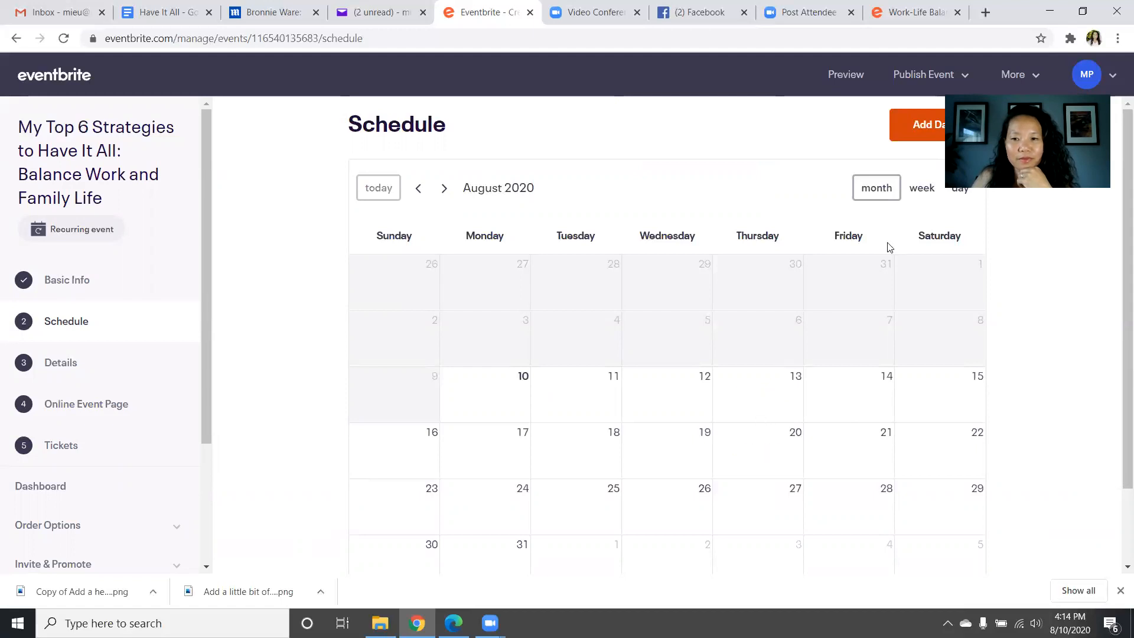
In the weekly calendar view, schedule a weekly event starting Thursday 08/13/2020 at 9:00 AM and ending on 09/30/2020, and save it
{"action": "left_click", "coordinate": [920, 189]}
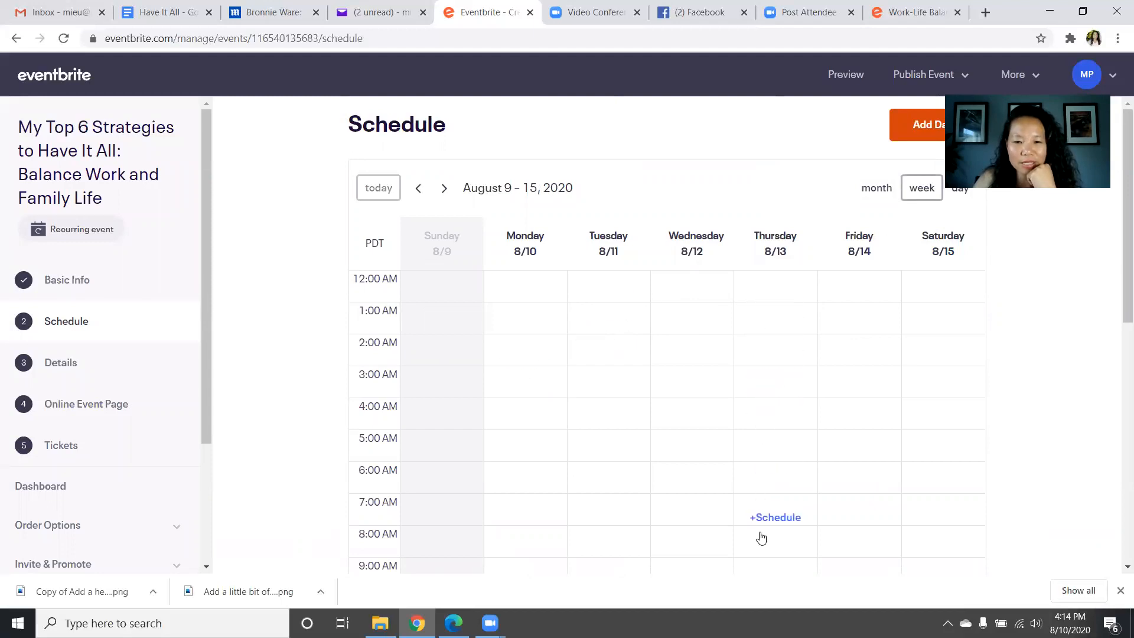
{"action": "left_click", "coordinate": [768, 568]}
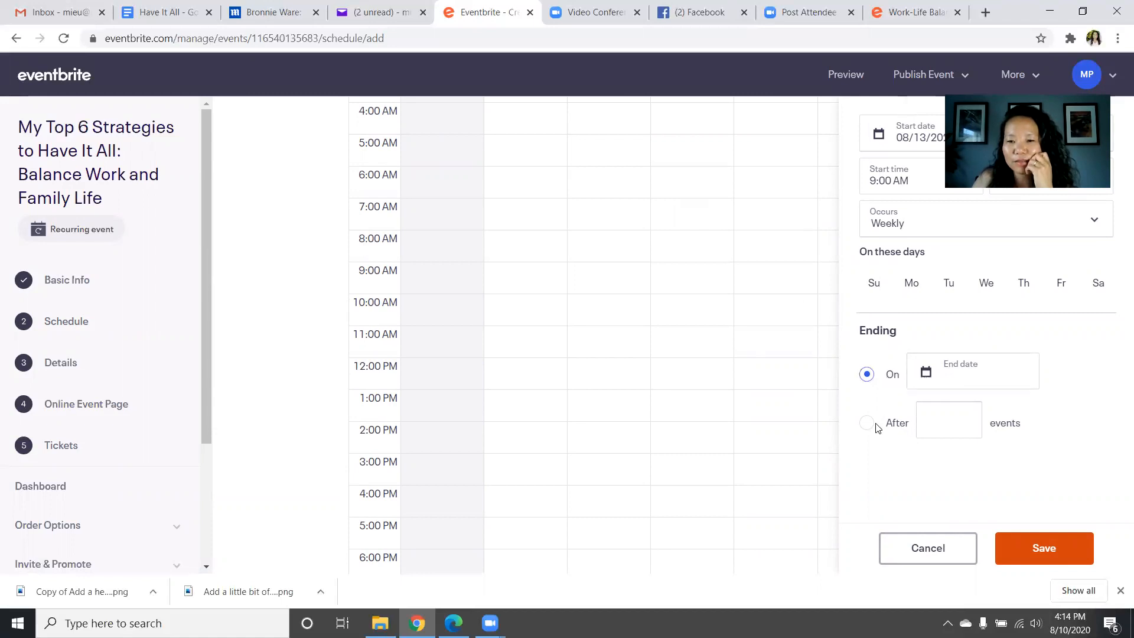
{"action": "left_click", "coordinate": [895, 426]}
{"action": "left_click", "coordinate": [890, 375]}
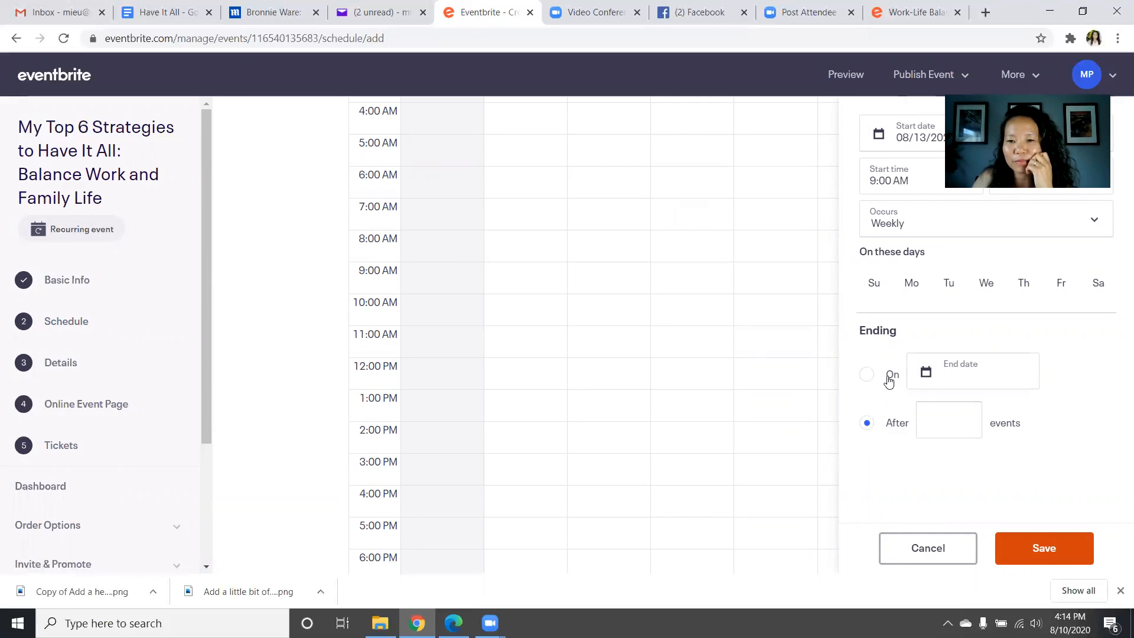
{"action": "left_click", "coordinate": [943, 374]}
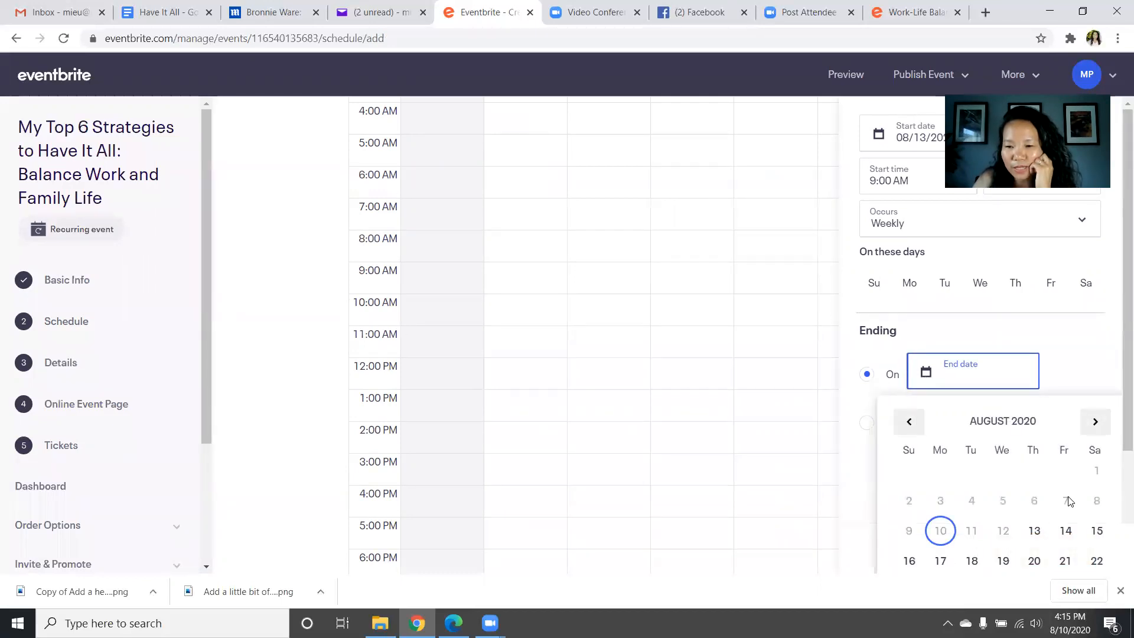
{"action": "scroll", "coordinate": [1069, 501], "scroll_direction": "down", "scroll_amount": 1}
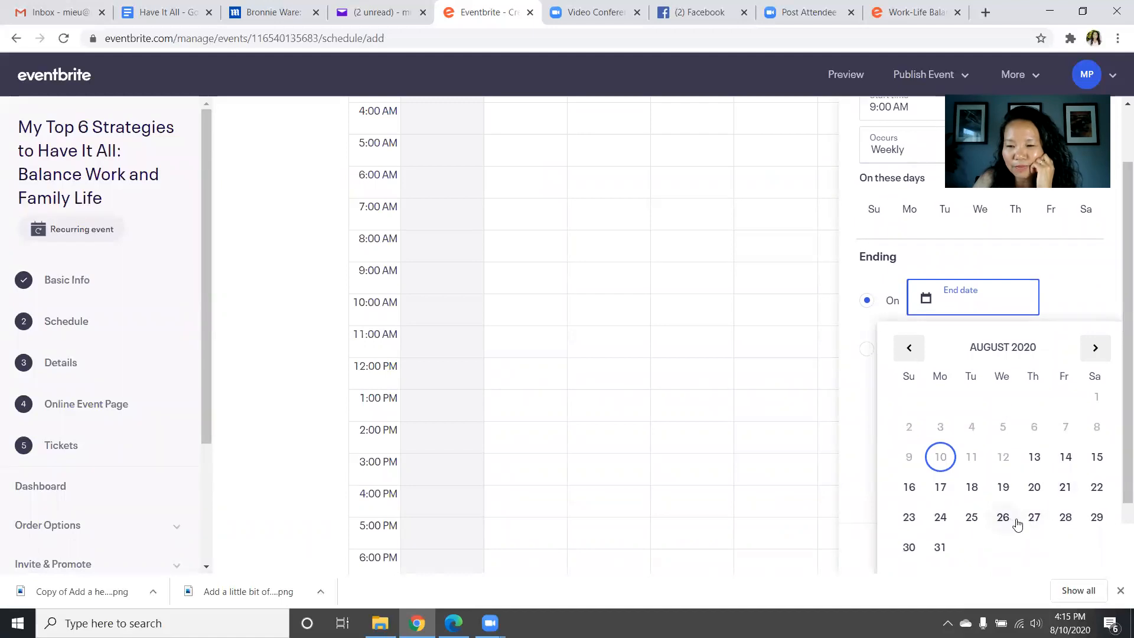
{"action": "left_click", "coordinate": [1093, 348]}
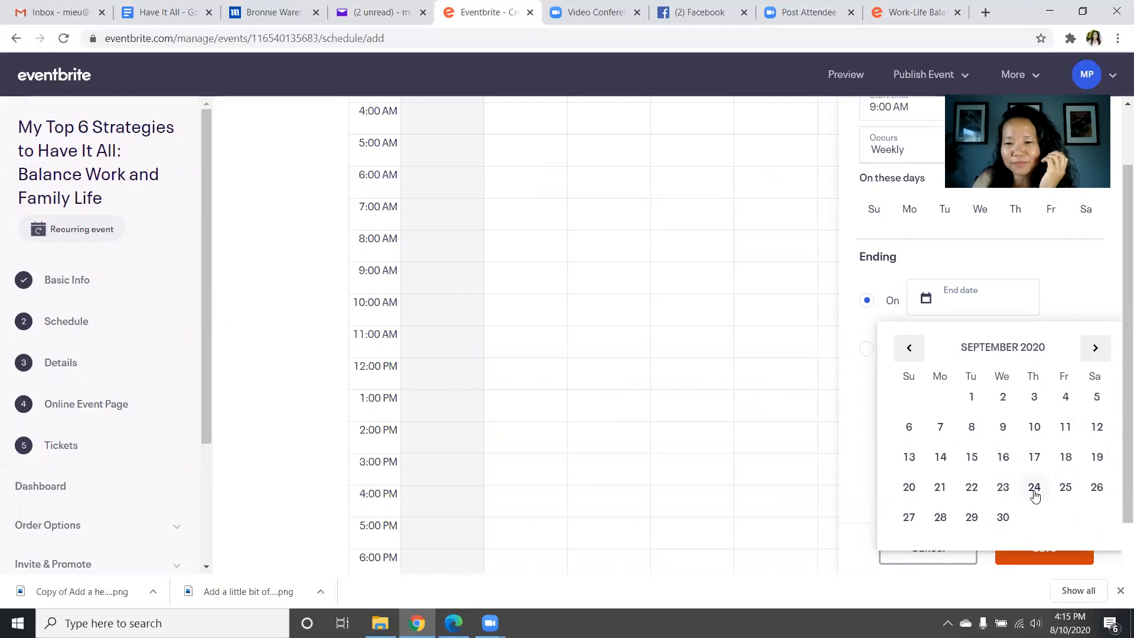
{"action": "left_click", "coordinate": [1002, 518]}
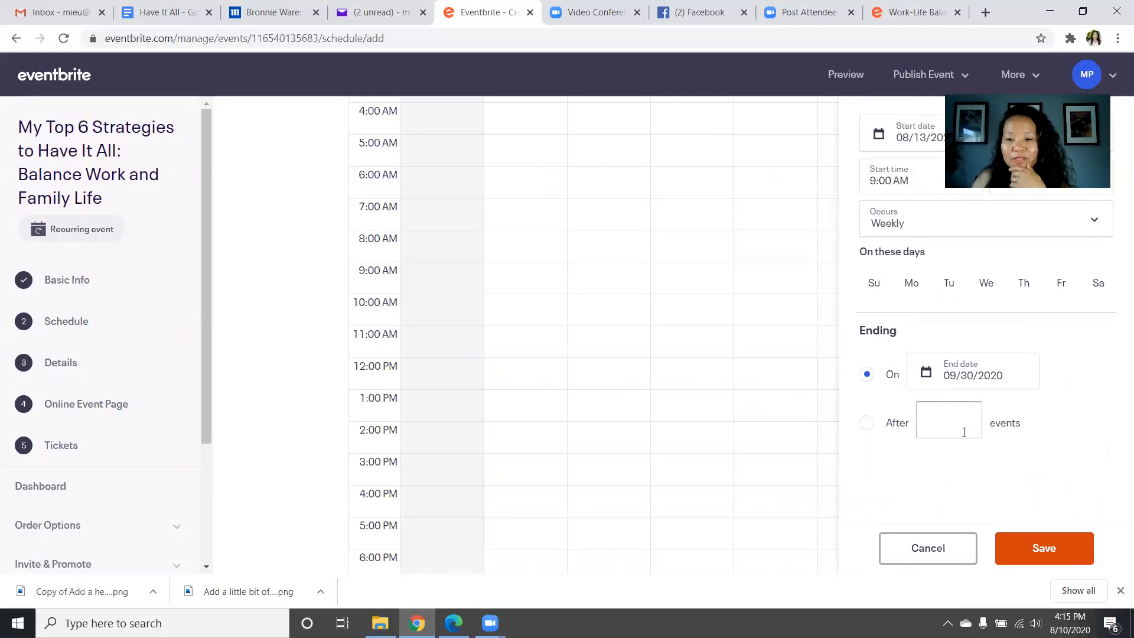
{"action": "left_click", "coordinate": [1037, 535]}
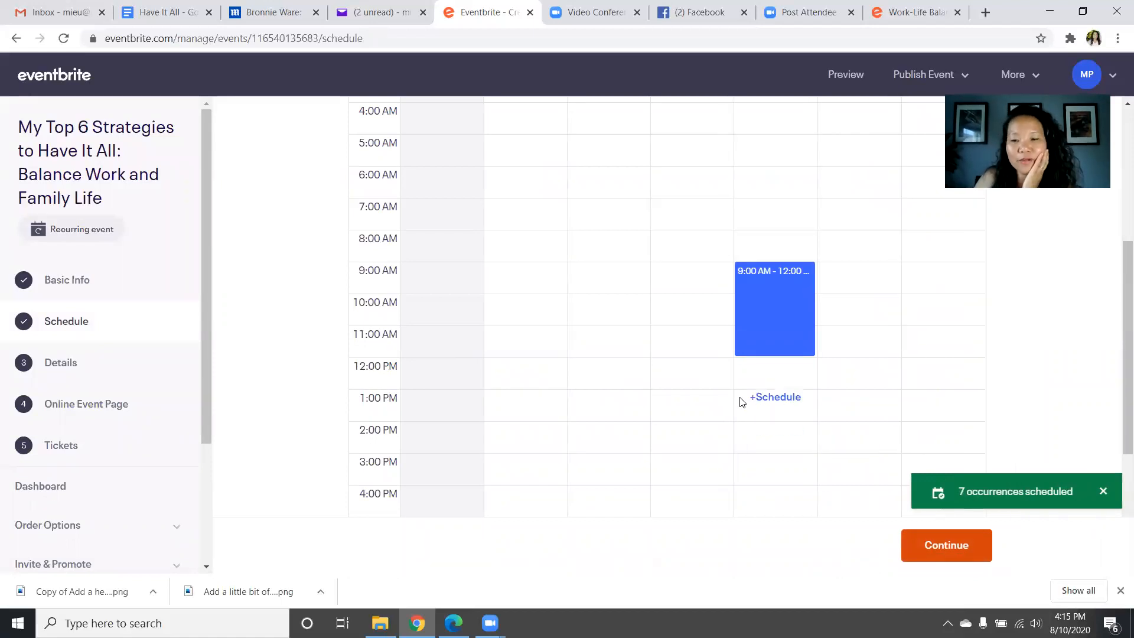
{"action": "scroll", "coordinate": [787, 374], "scroll_direction": "down", "scroll_amount": 4}
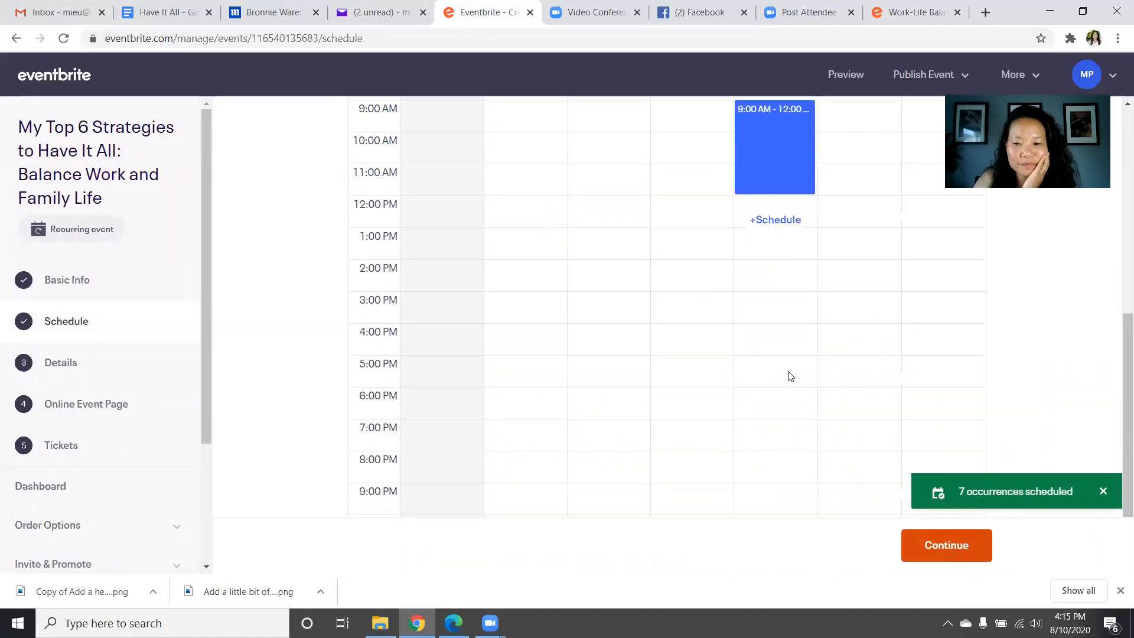
Review the scheduled occurrence in the weekly calendar and continue to the event details
{"action": "scroll", "coordinate": [807, 420], "scroll_direction": "up", "scroll_amount": 10}
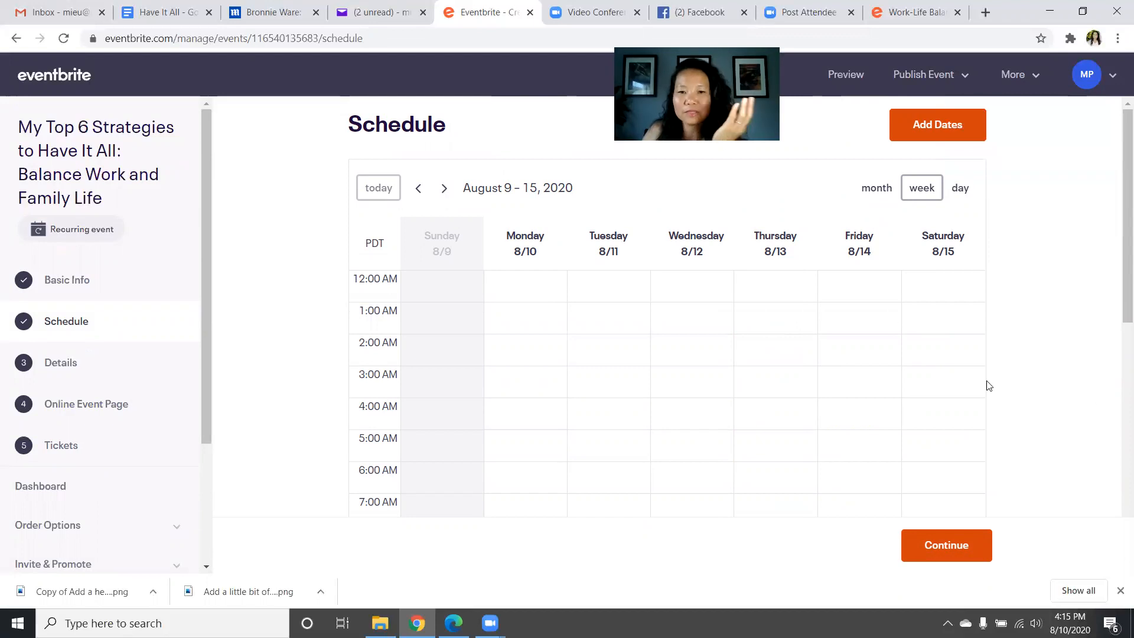
{"action": "scroll", "coordinate": [997, 437], "scroll_direction": "down", "scroll_amount": 1}
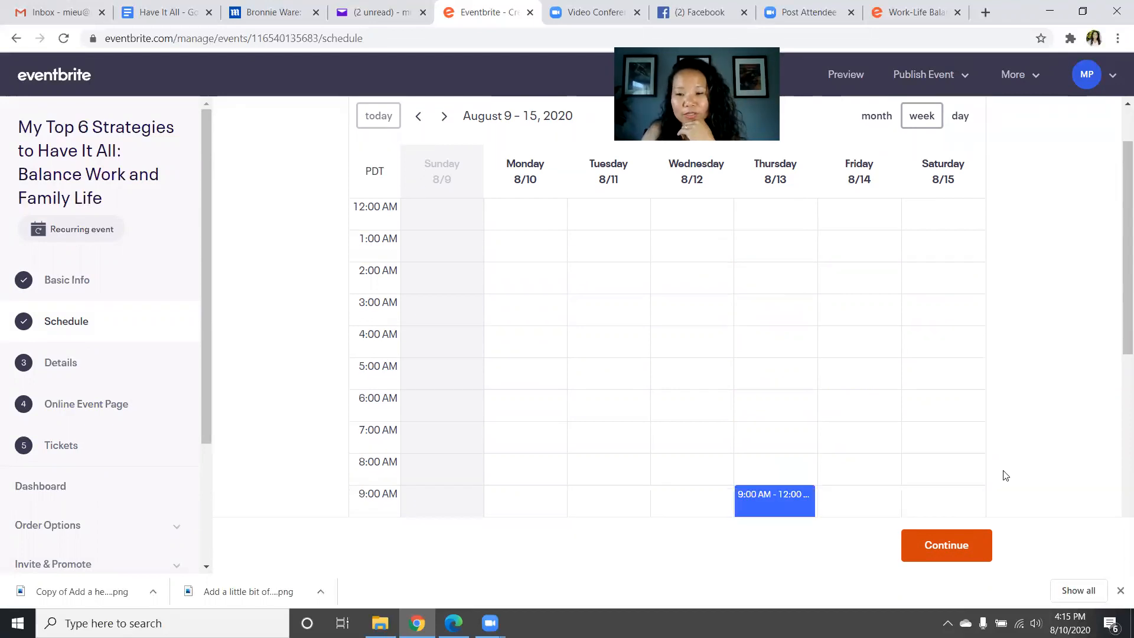
{"action": "left_click", "coordinate": [969, 546]}
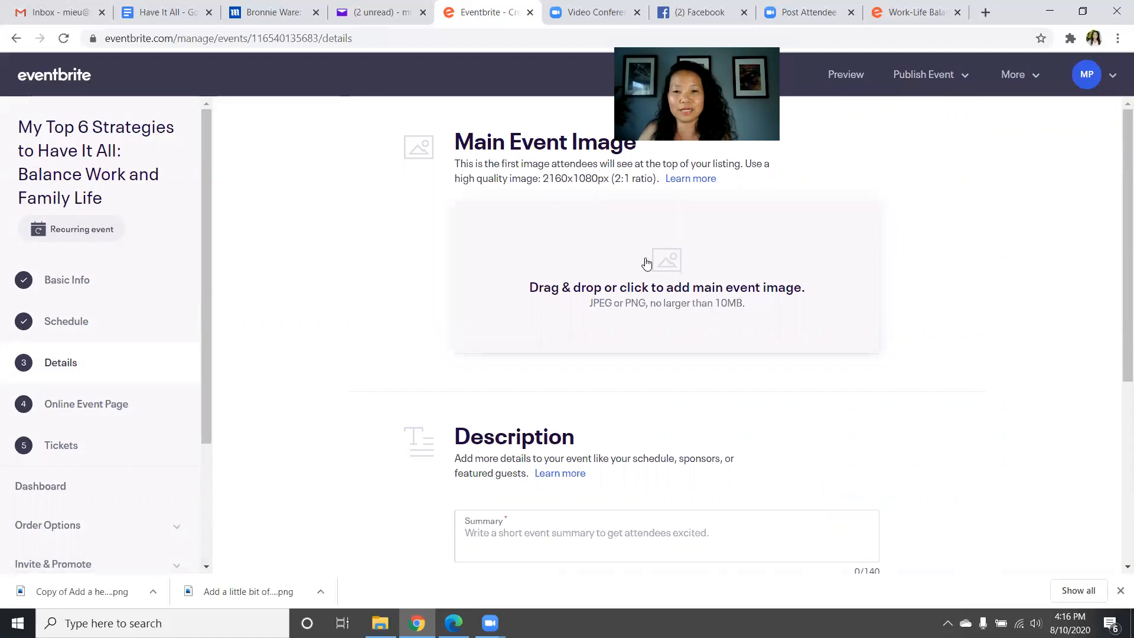
Upload the image file "Copy of Add a heading" as the main event image and save its crop
{"action": "left_click", "coordinate": [672, 256]}
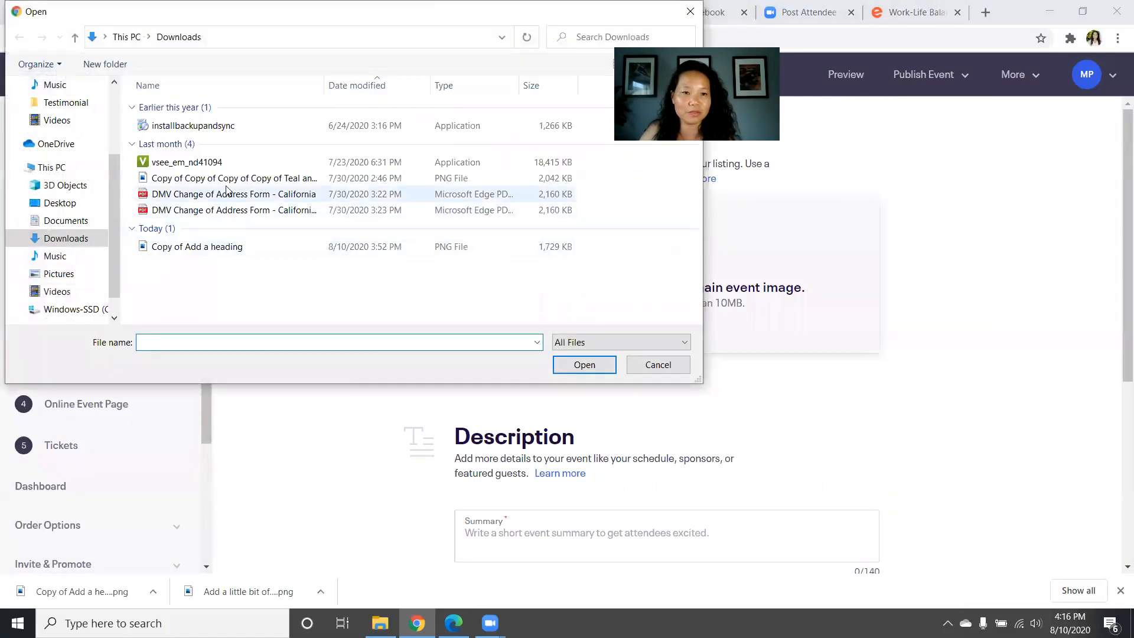
{"action": "left_click", "coordinate": [210, 247]}
{"action": "left_click", "coordinate": [597, 363]}
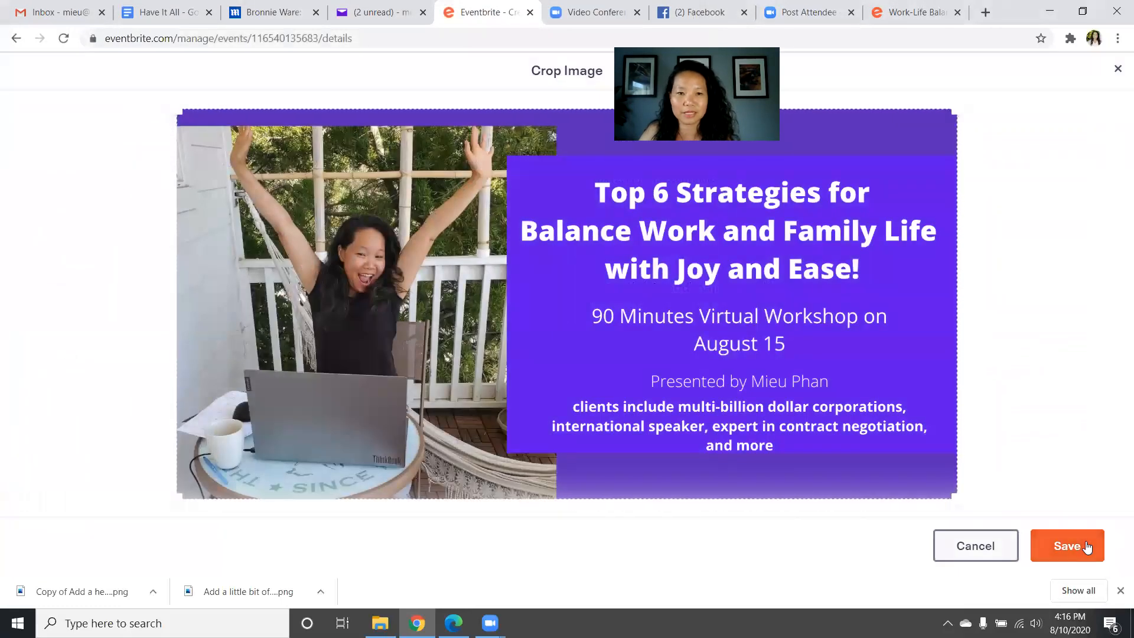
{"action": "left_click", "coordinate": [1086, 543]}
Enter the event summary "Learn my top 6 Strategies to Have It All: Balance Work and Family Life with Joy and Ease"
{"action": "scroll", "coordinate": [633, 385], "scroll_direction": "down", "scroll_amount": 3}
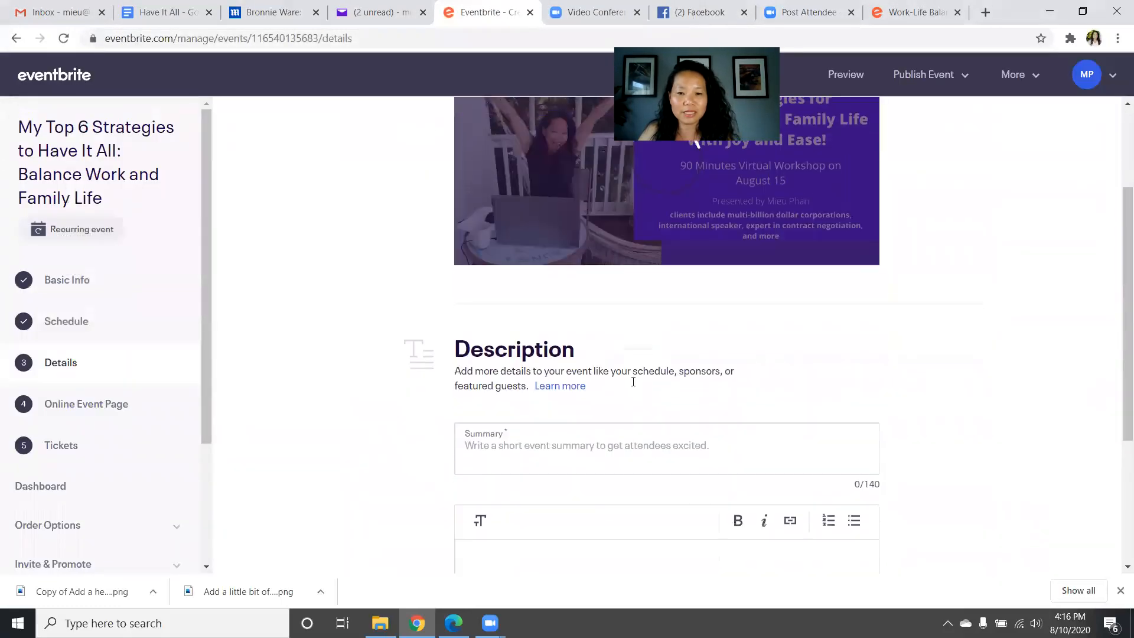
{"action": "left_click", "coordinate": [545, 371]}
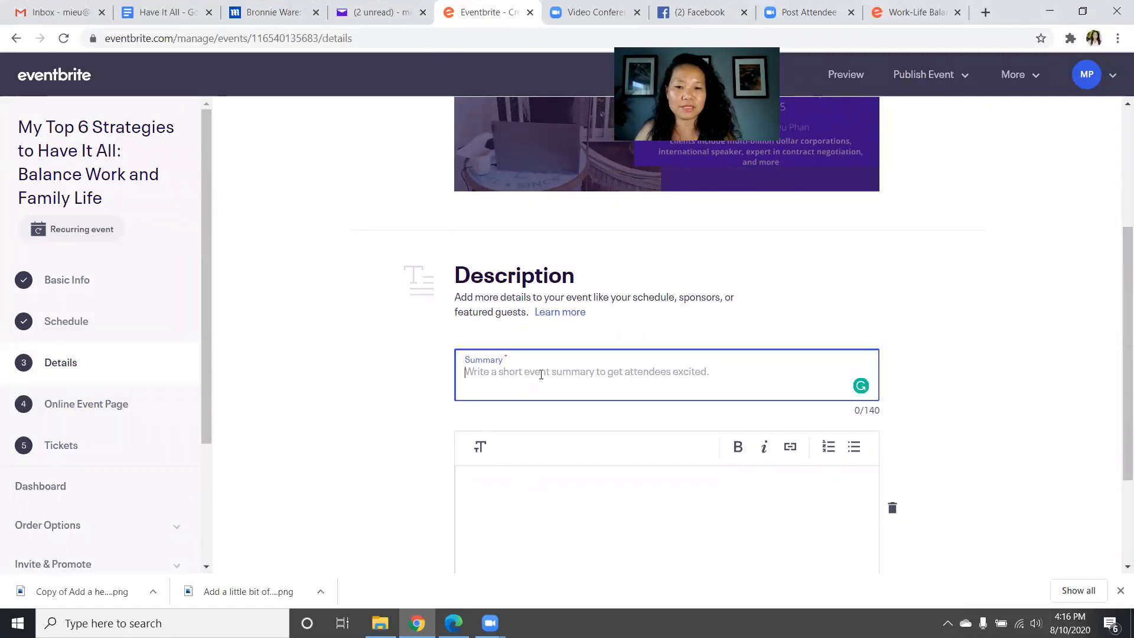
{"action": "type", "text": "Wor"}
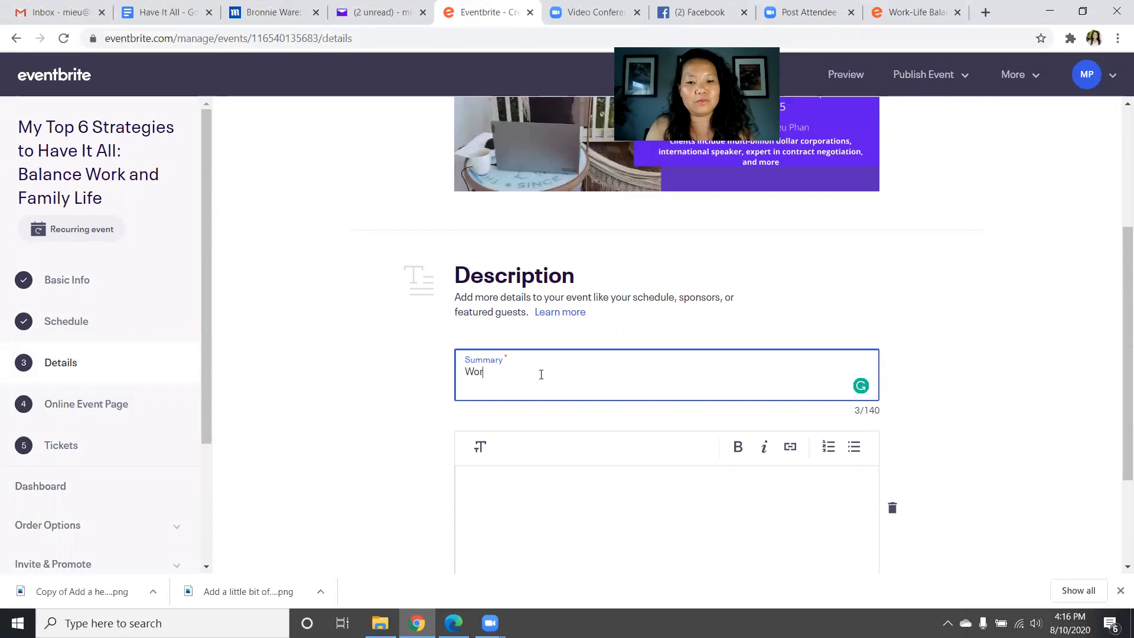
{"action": "key", "text": "BackSpace"}
{"action": "key", "text": "BackSpace"}
{"action": "type", "text": "Lean"}
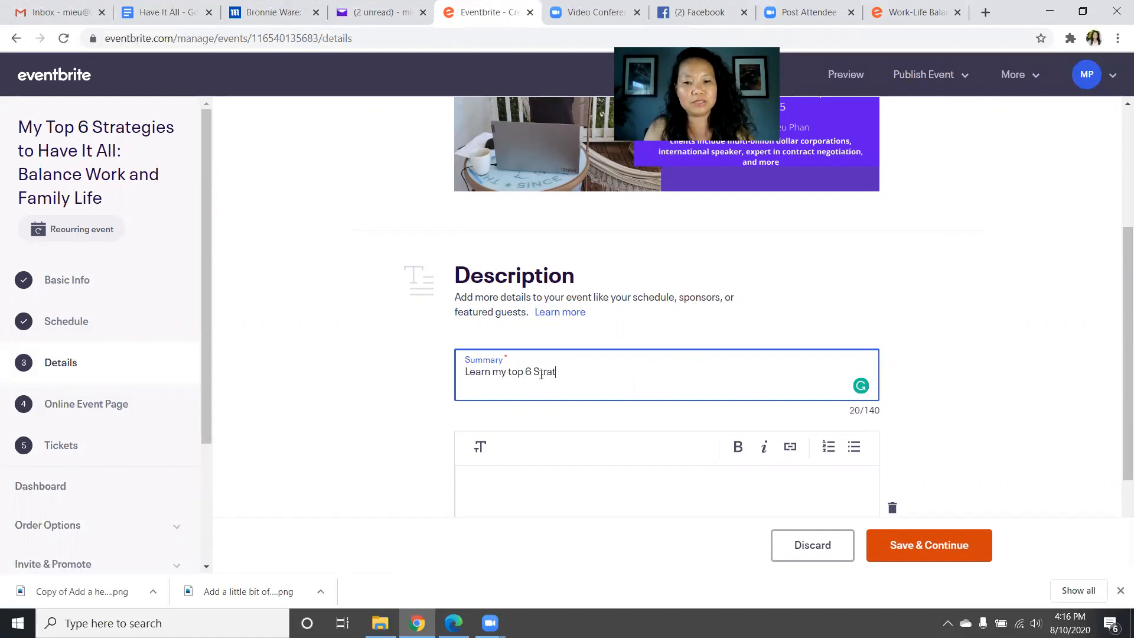
{"action": "type", "text": "to Have It All: Balance Work "}
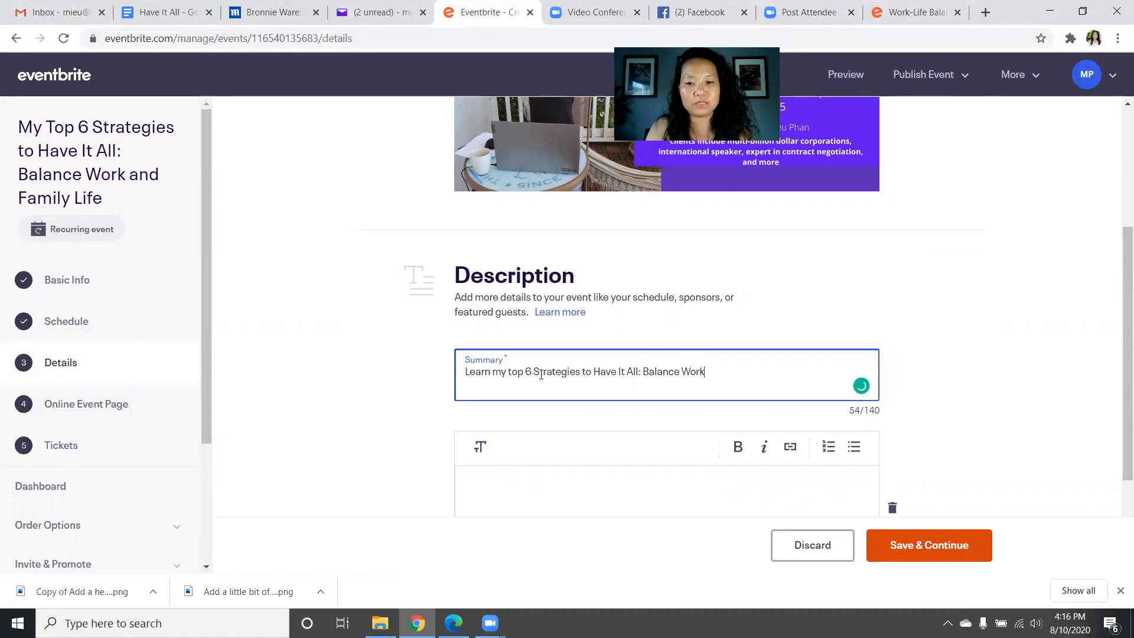
{"action": "type", "text": "and F"}
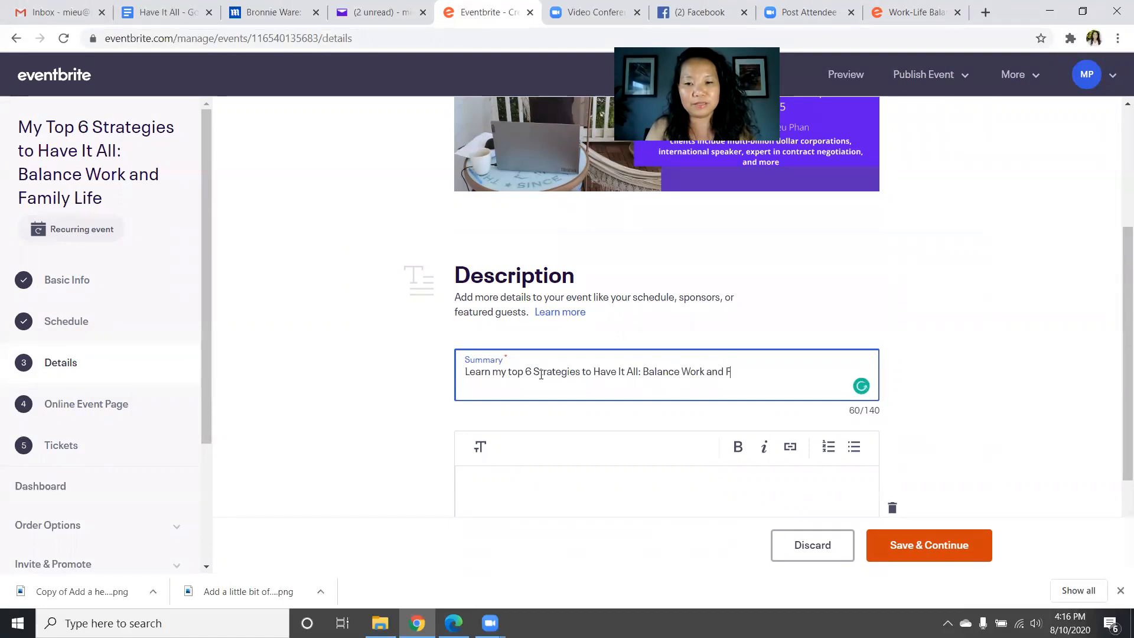
{"action": "type", "text": "amily Life wit"}
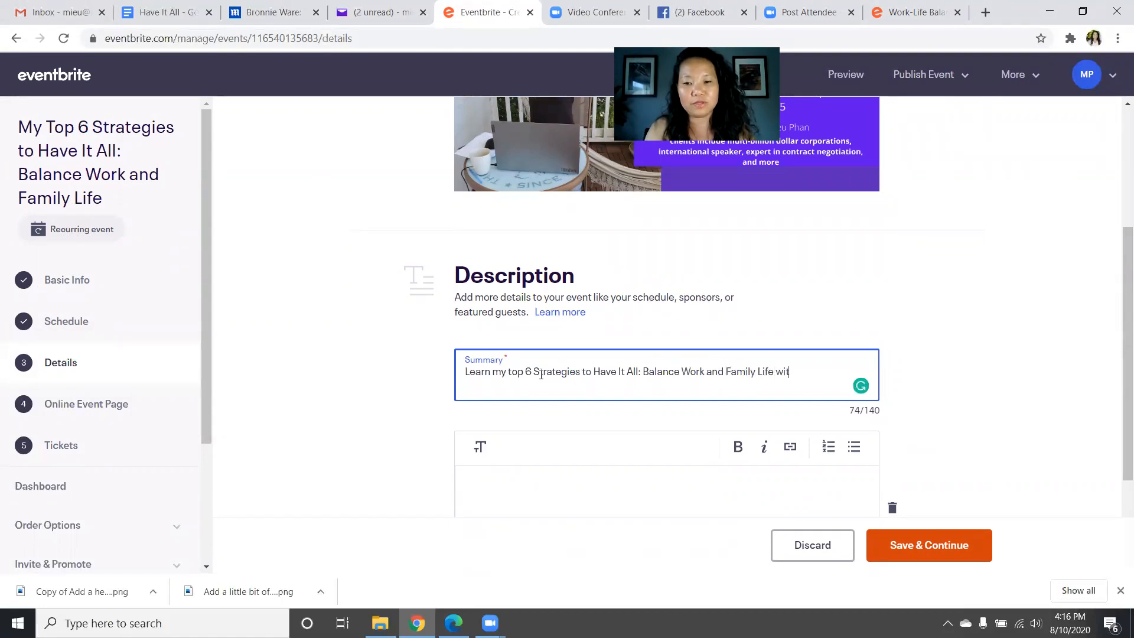
{"action": "type", "text": "h Joy and Ease"}
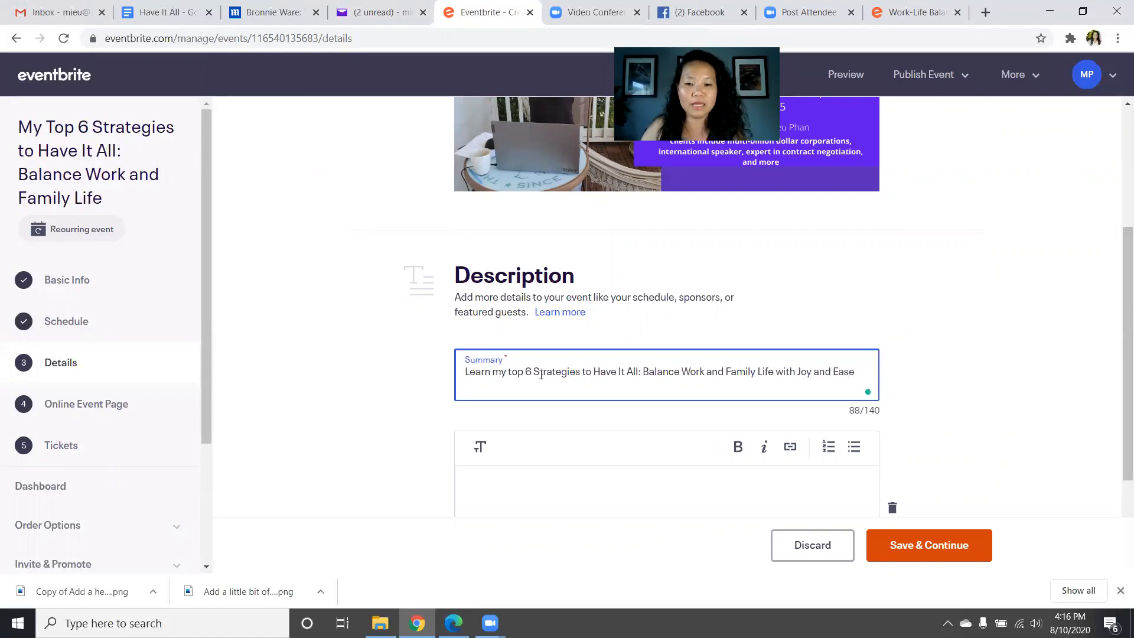
Switch to the open Work-Life Balance Workshop for Women page, sign in to the account there, and open the list of managed events
{"action": "left_click", "coordinate": [554, 480]}
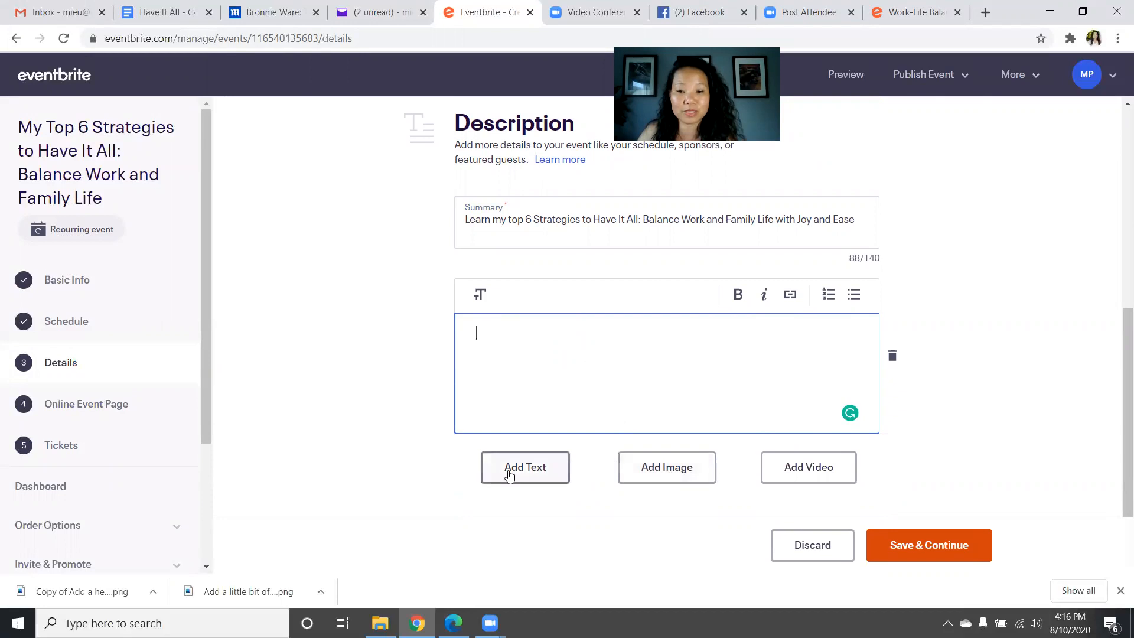
{"action": "left_click", "coordinate": [797, 480]}
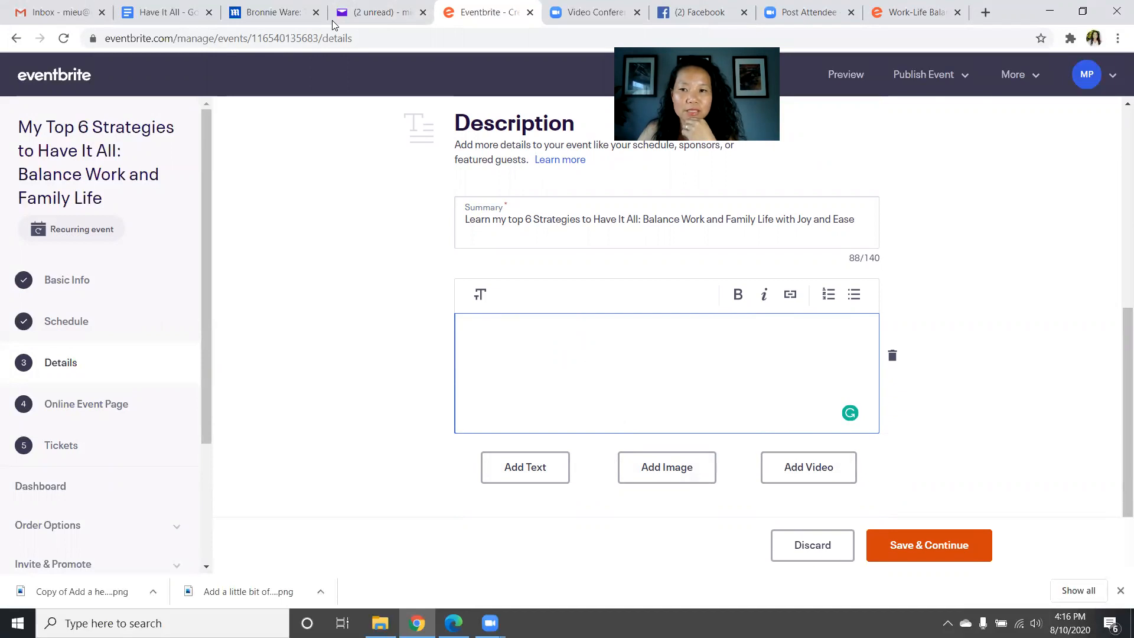
{"action": "left_click", "coordinate": [993, 21]}
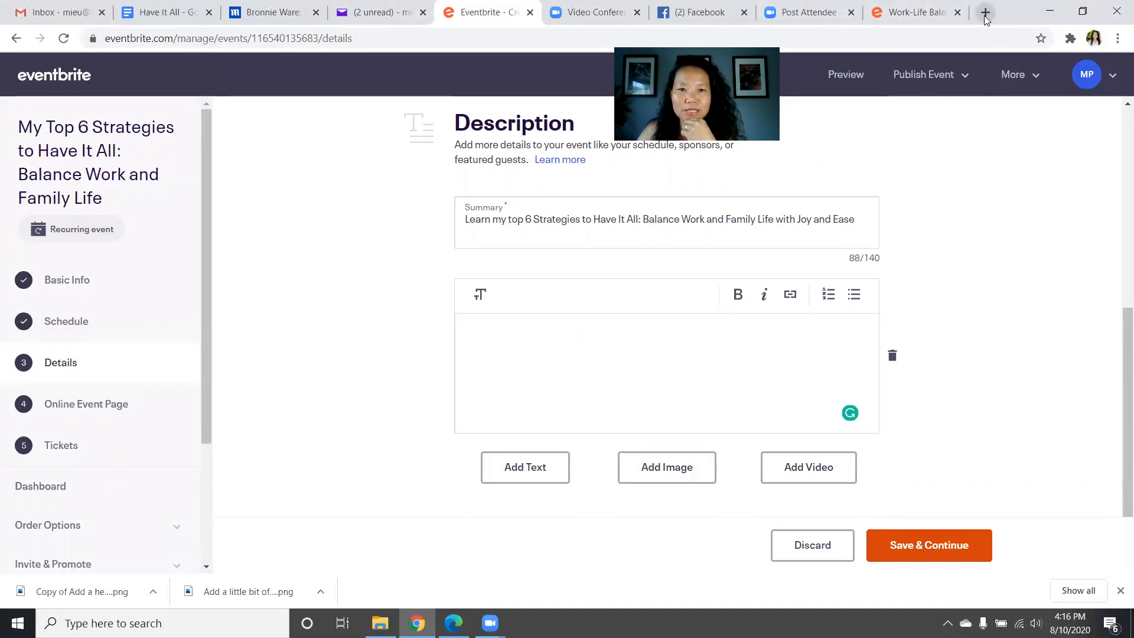
{"action": "left_click", "coordinate": [912, 14]}
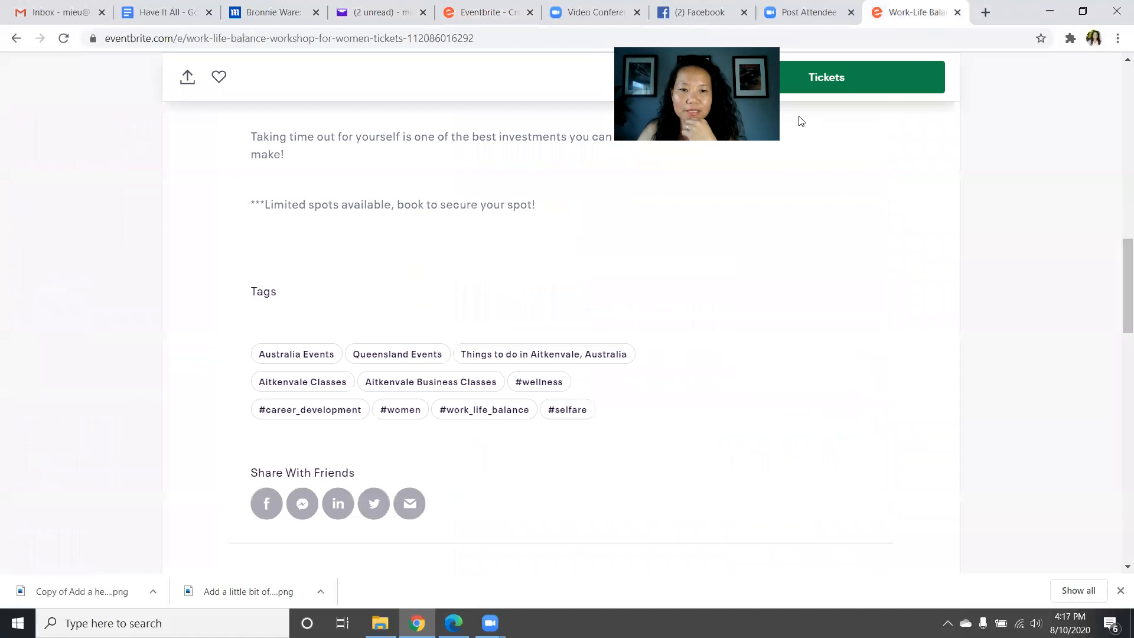
{"action": "scroll", "coordinate": [821, 220], "scroll_direction": "up", "scroll_amount": 15}
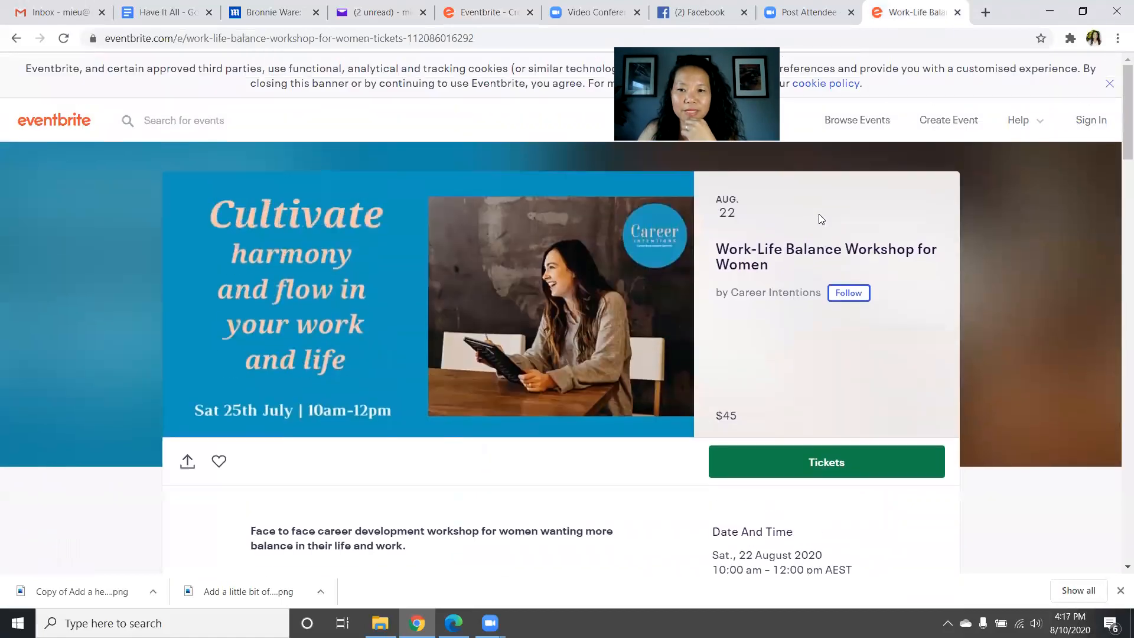
{"action": "left_click", "coordinate": [1108, 84]}
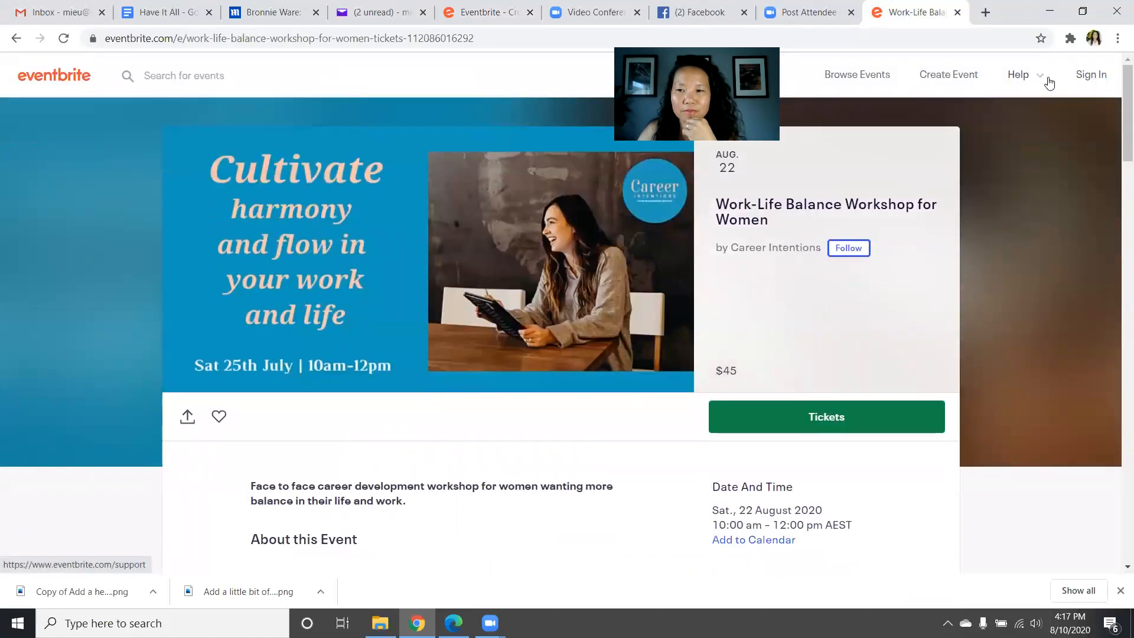
{"action": "left_click", "coordinate": [1089, 79]}
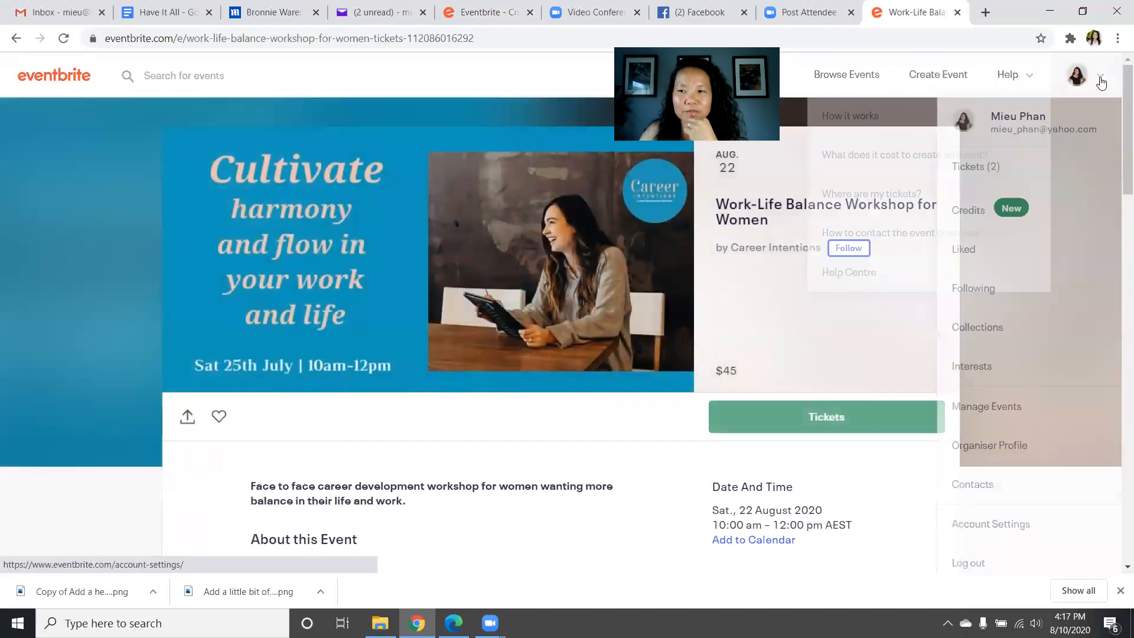
{"action": "left_click", "coordinate": [1101, 83]}
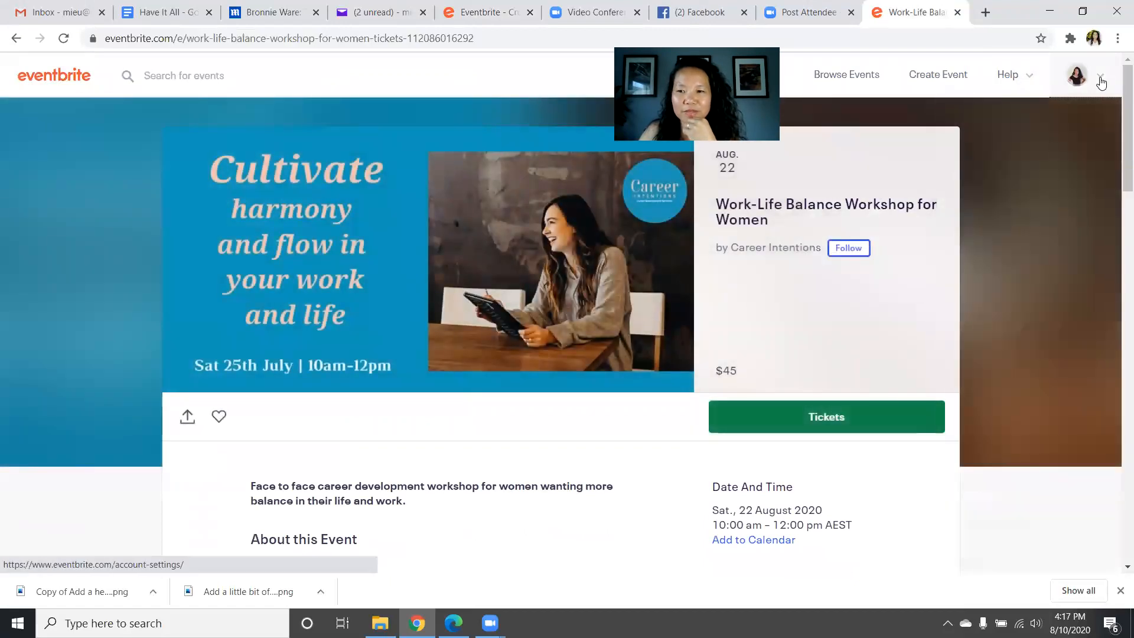
{"action": "left_click", "coordinate": [1100, 81]}
{"action": "left_click", "coordinate": [1024, 406]}
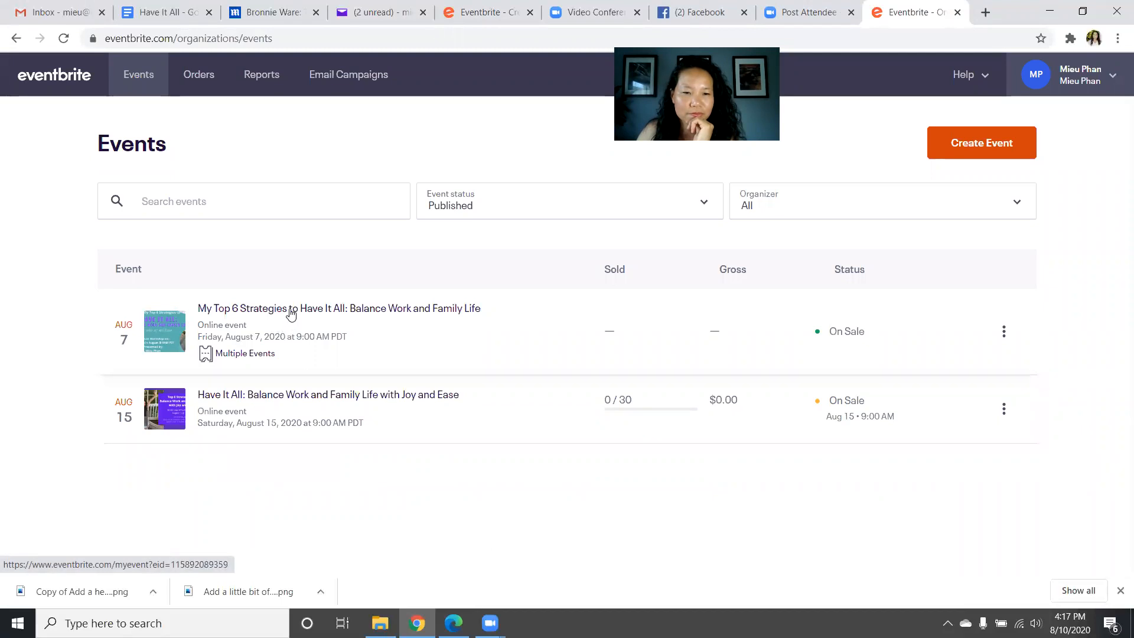
Open the details of the existing event "Have It All: Balance Work and Family Life with Joy and Ease" and copy its full description text
{"action": "left_click", "coordinate": [281, 397]}
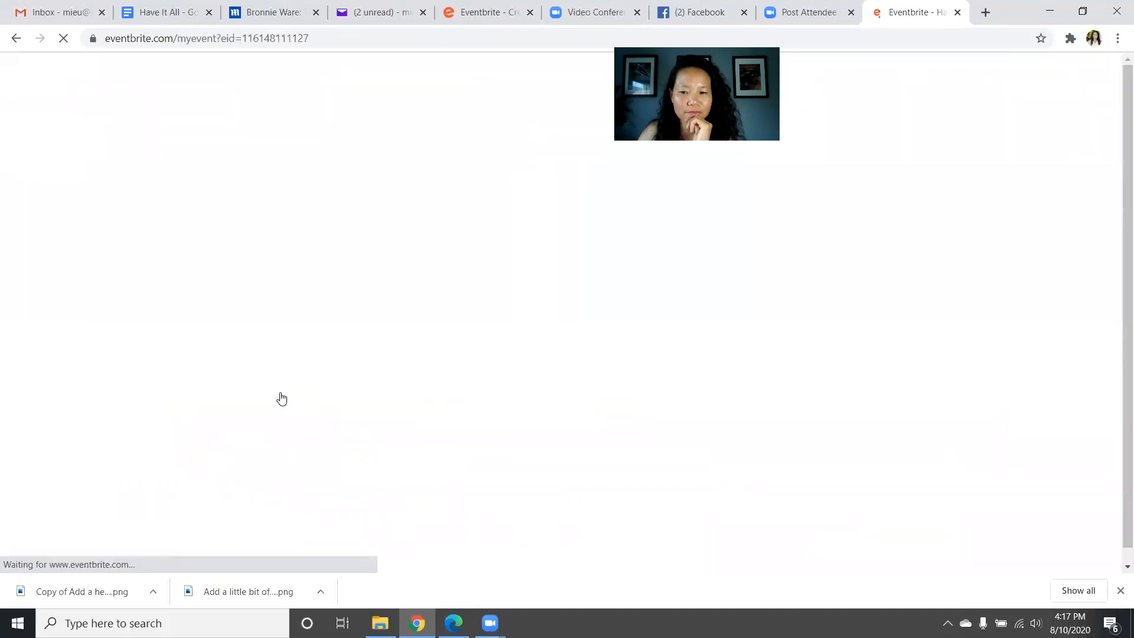
{"action": "scroll", "coordinate": [281, 396], "scroll_direction": "down", "scroll_amount": 9}
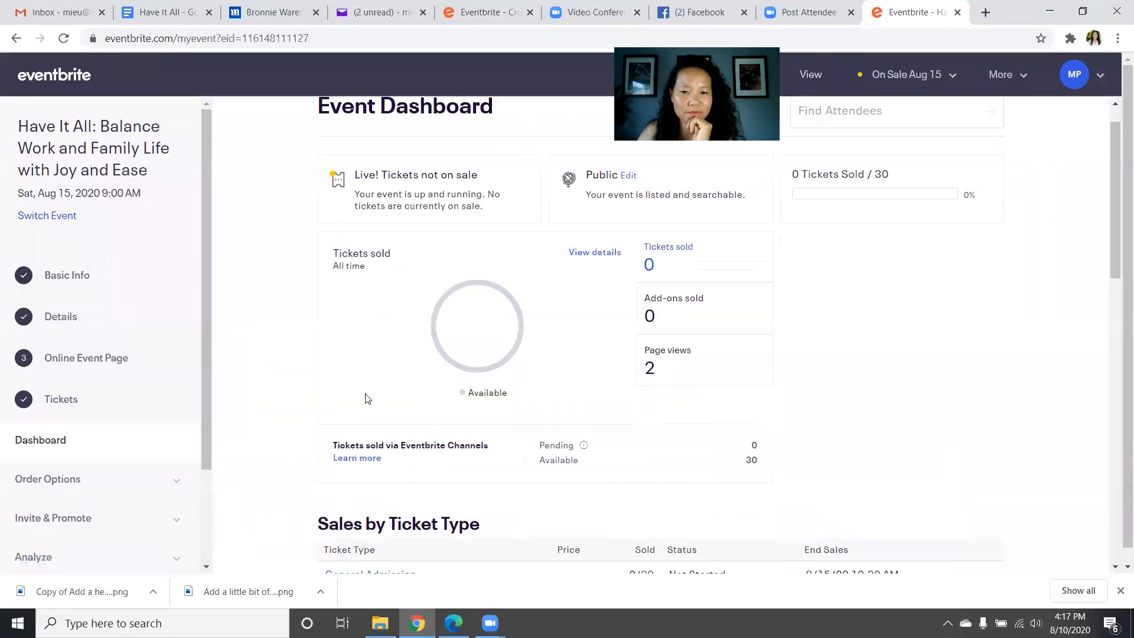
{"action": "scroll", "coordinate": [364, 394], "scroll_direction": "up", "scroll_amount": 1}
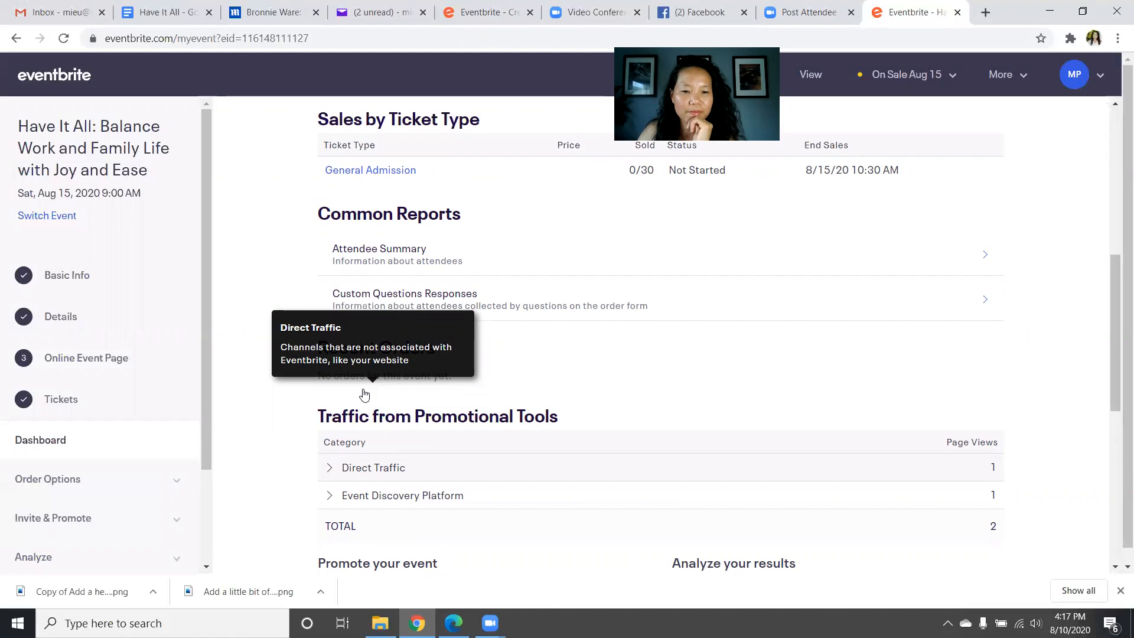
{"action": "scroll", "coordinate": [364, 394], "scroll_direction": "down", "scroll_amount": 6}
{"action": "left_click", "coordinate": [65, 318]}
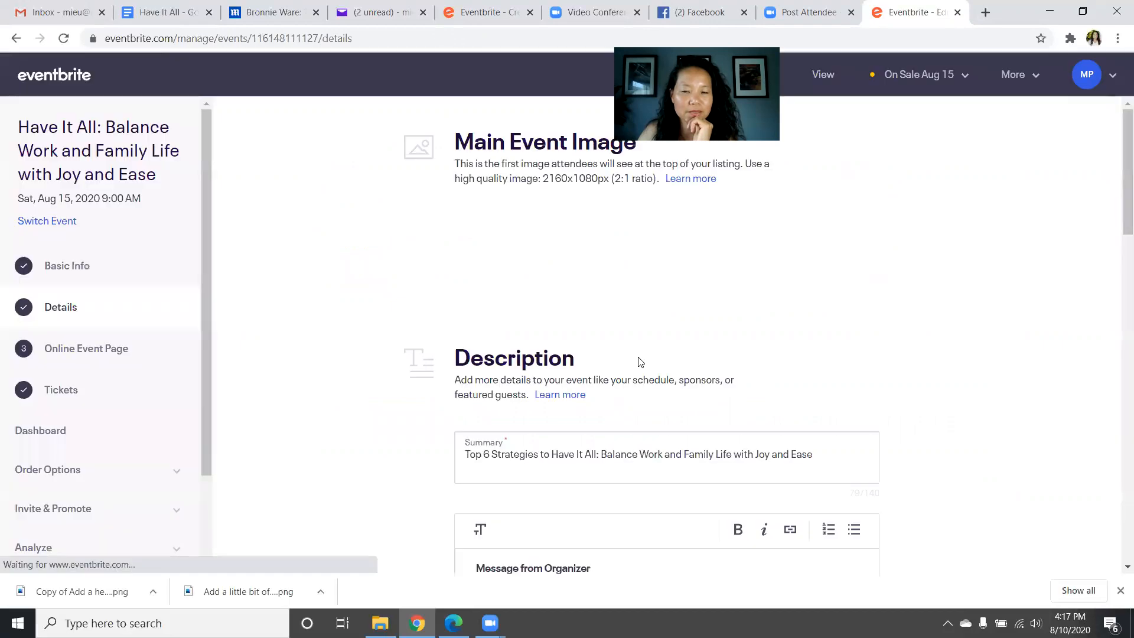
{"action": "scroll", "coordinate": [634, 360], "scroll_direction": "down", "scroll_amount": 4}
{"action": "scroll", "coordinate": [628, 357], "scroll_direction": "down", "scroll_amount": 1}
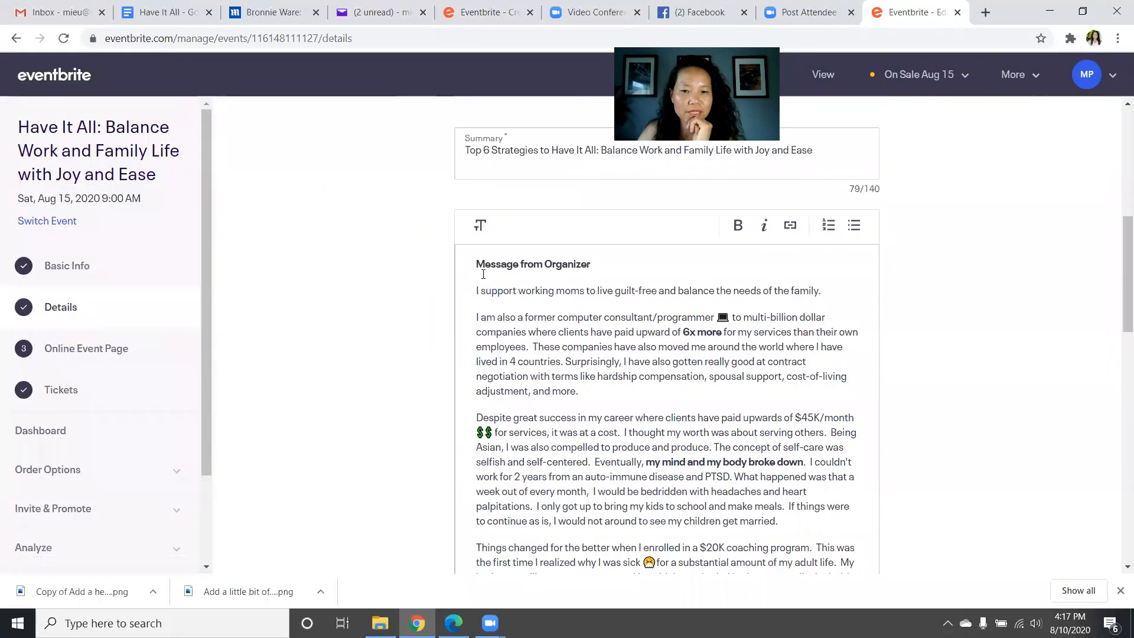
{"action": "left_click_drag", "start_coordinate": [477, 263], "coordinate": [754, 327]}
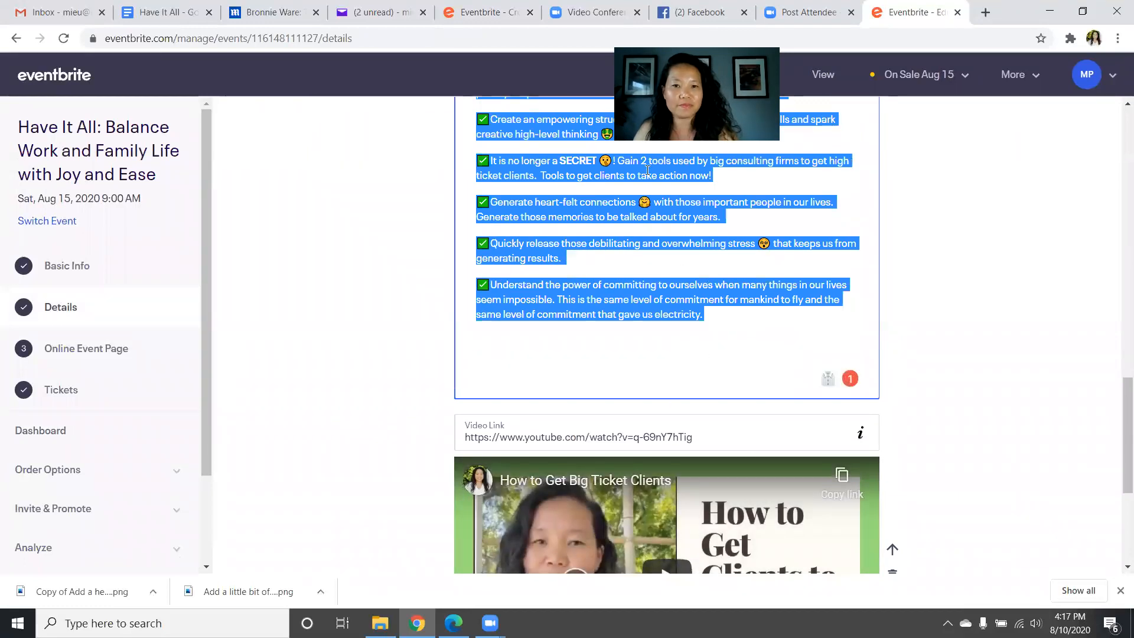
Return to the new recurring event and paste the copied text into its empty description
{"action": "left_click", "coordinate": [487, 12]}
{"action": "left_click", "coordinate": [579, 352]}
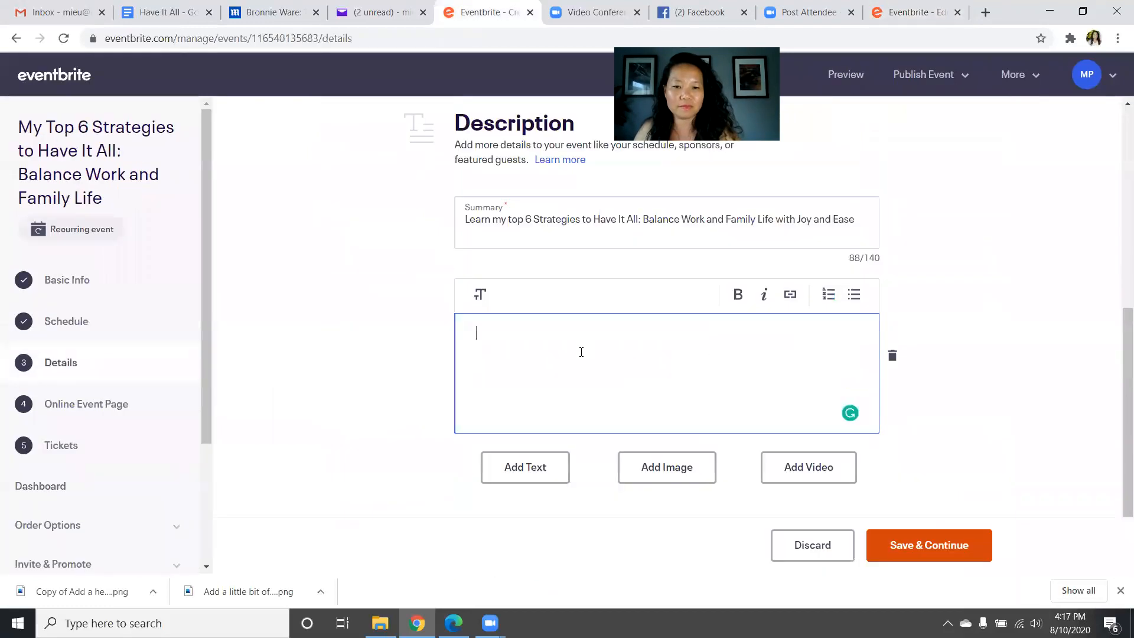
{"action": "key", "text": "ctrl+v"}
Add an empty video block below the event description and open YouTube in a new browser tab
{"action": "scroll", "coordinate": [722, 501], "scroll_direction": "down", "scroll_amount": 3}
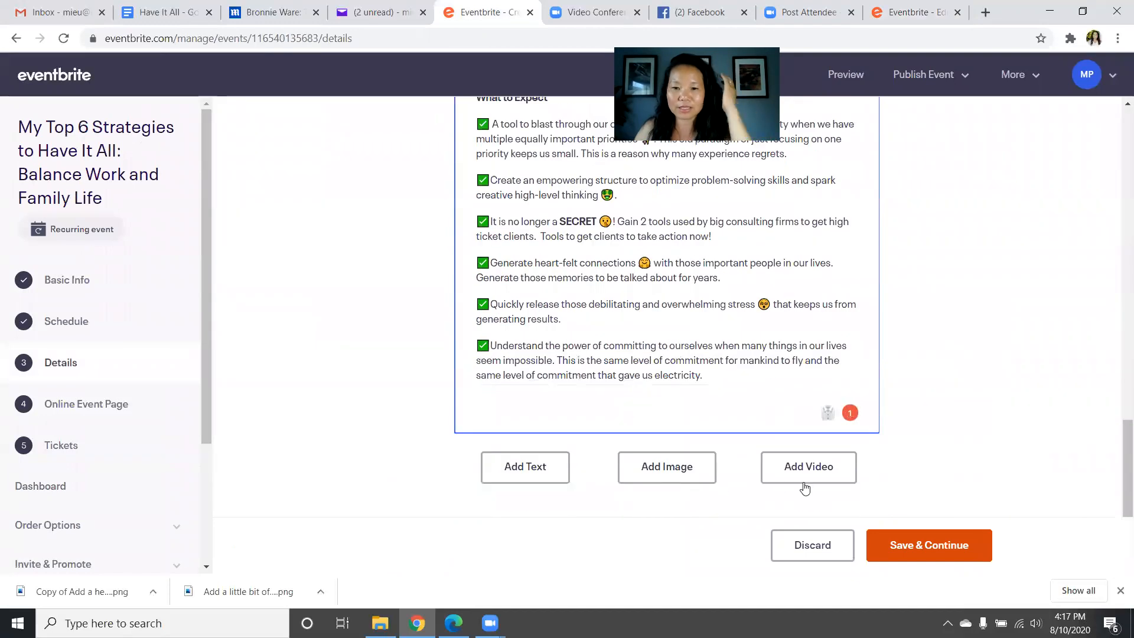
{"action": "left_click", "coordinate": [791, 468]}
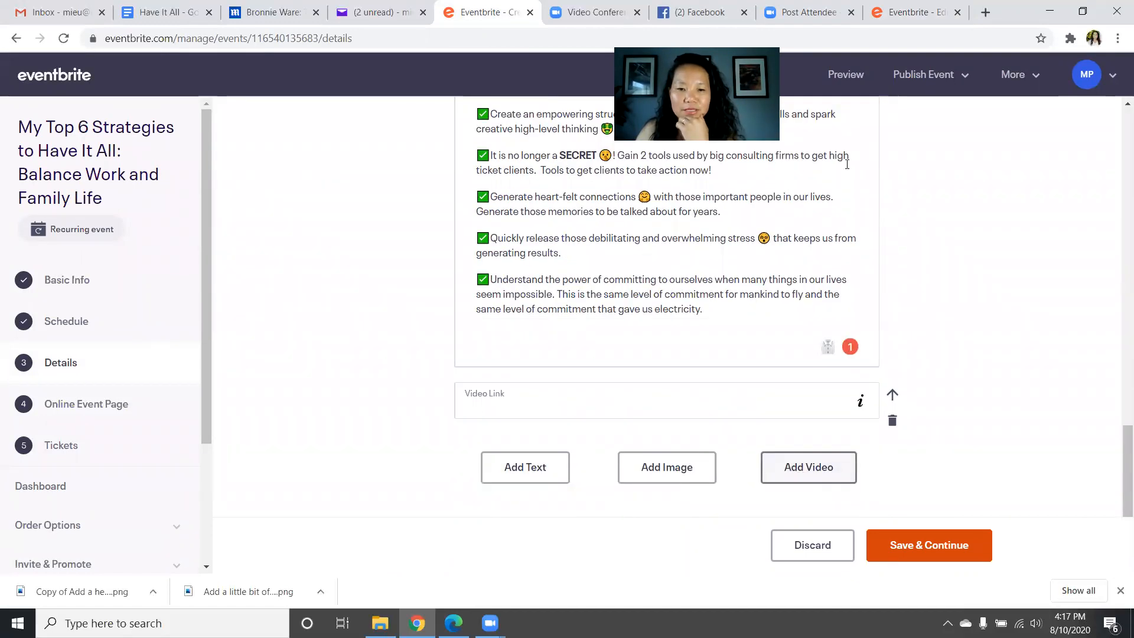
{"action": "left_click", "coordinate": [986, 13]}
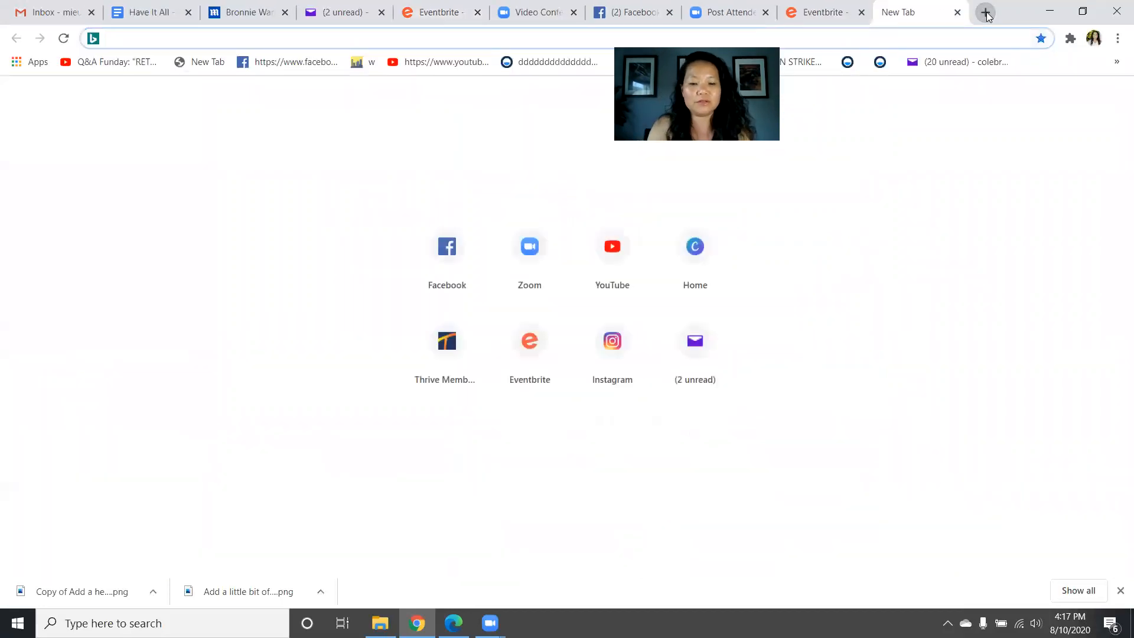
{"action": "type", "text": "you"}
{"action": "key", "text": "Return"}
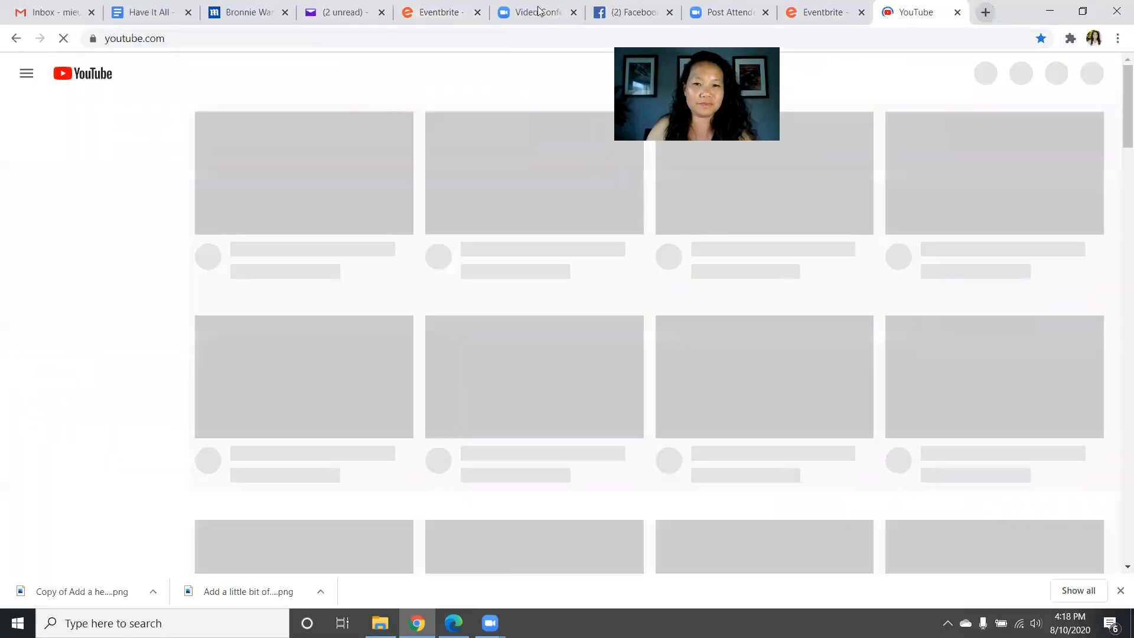
Search YouTube for the coach's name plus "coaching" and open the signed-in account's own channel
{"action": "type", "text": "m"}
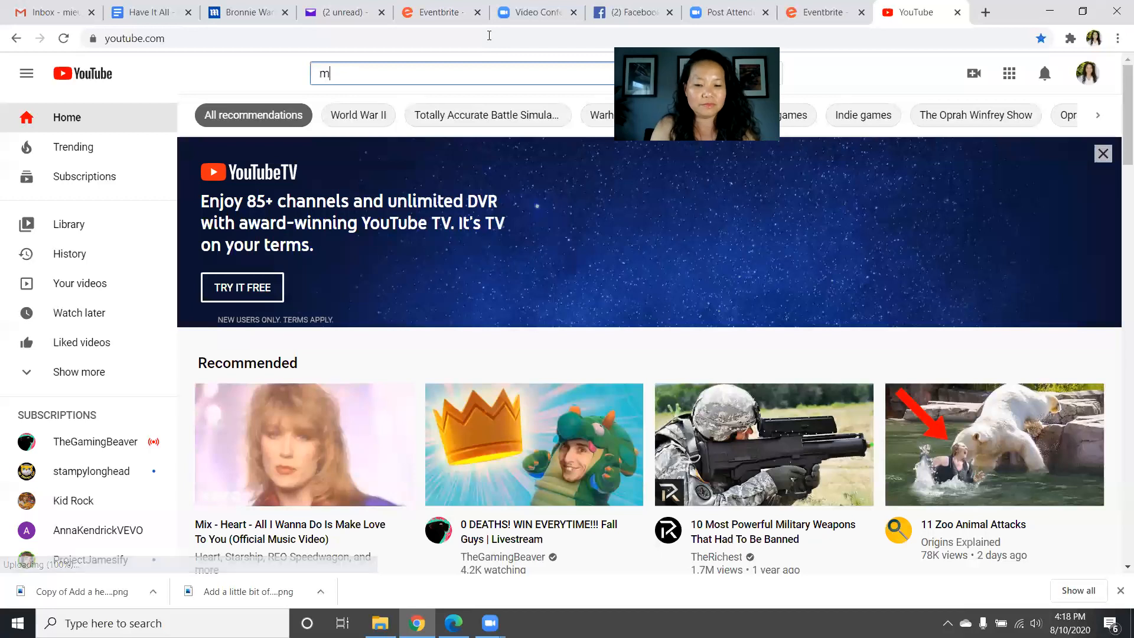
{"action": "type", "text": "ieu phan coaching"}
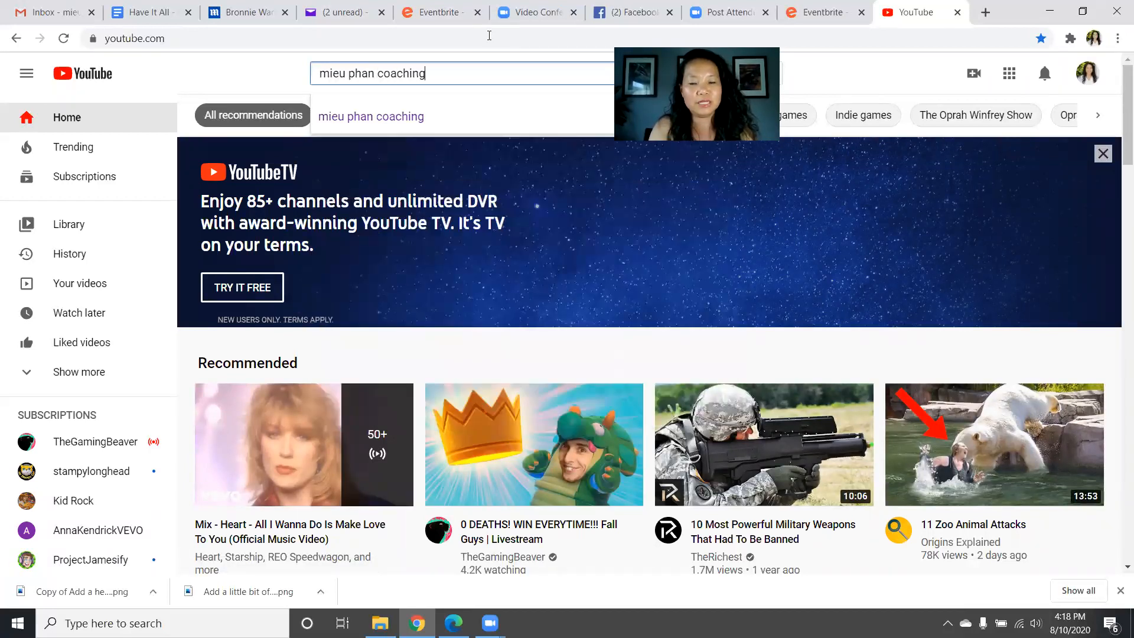
{"action": "key", "text": "Return"}
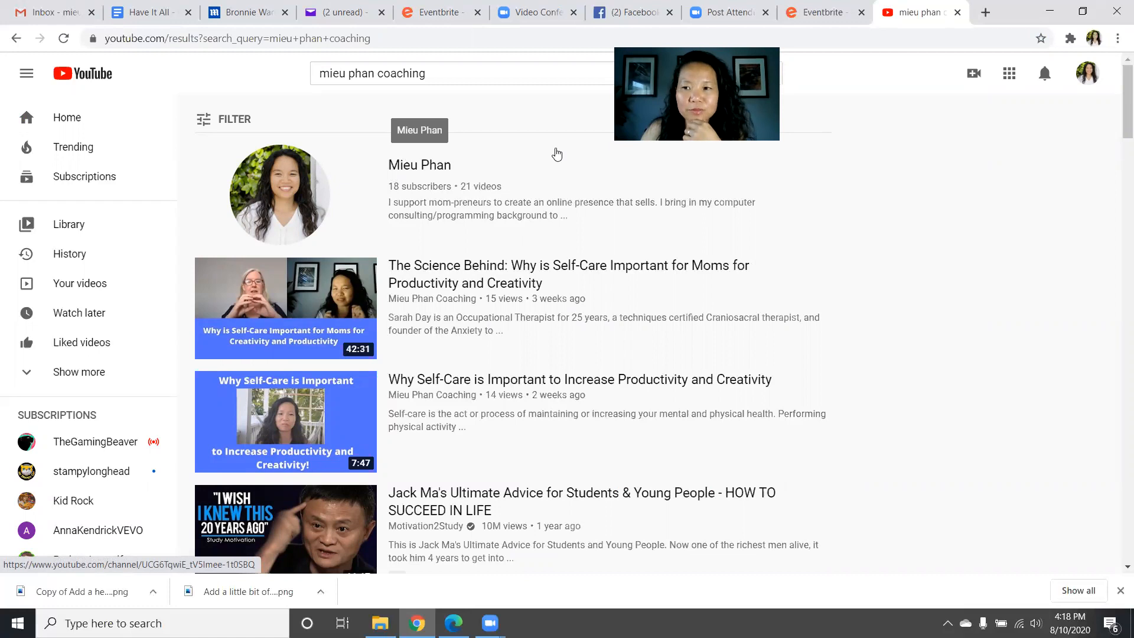
{"action": "left_click", "coordinate": [1086, 73]}
{"action": "left_click", "coordinate": [941, 154]}
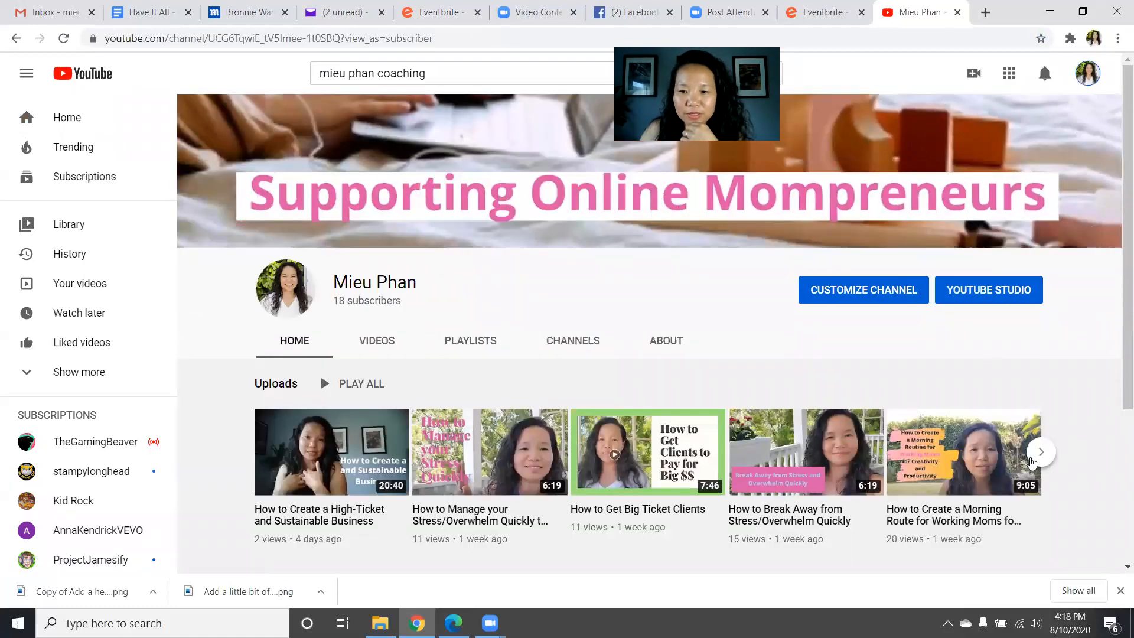
Browse the channel's uploads, open the video "How to Get Big Ticket Clients", pause it and select its web address
{"action": "left_click", "coordinate": [1034, 462]}
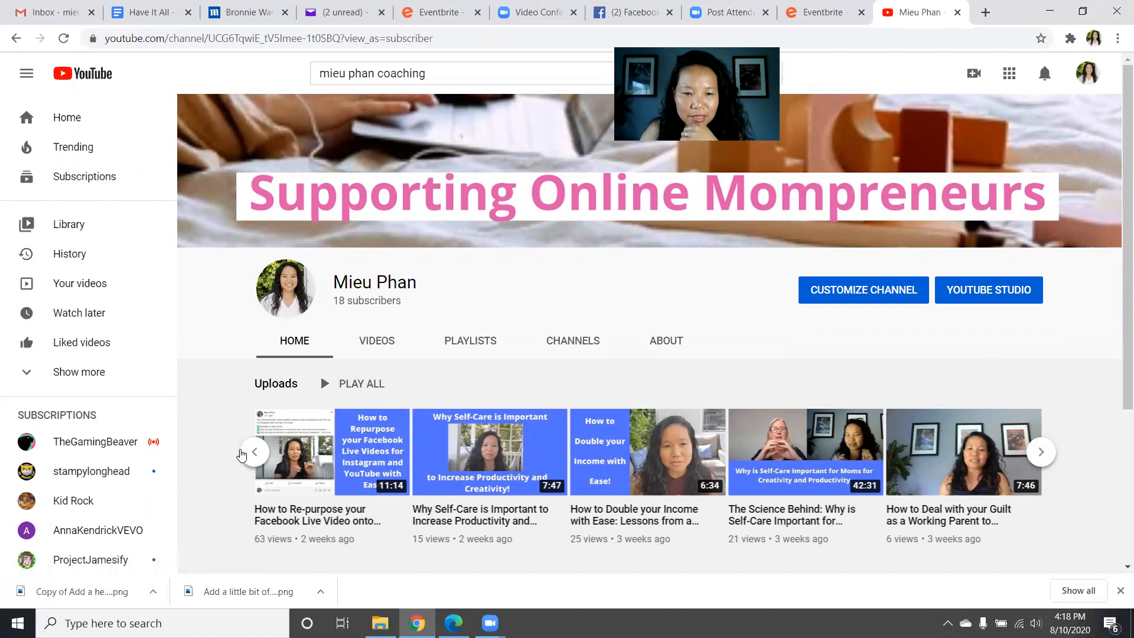
{"action": "left_click", "coordinate": [253, 452]}
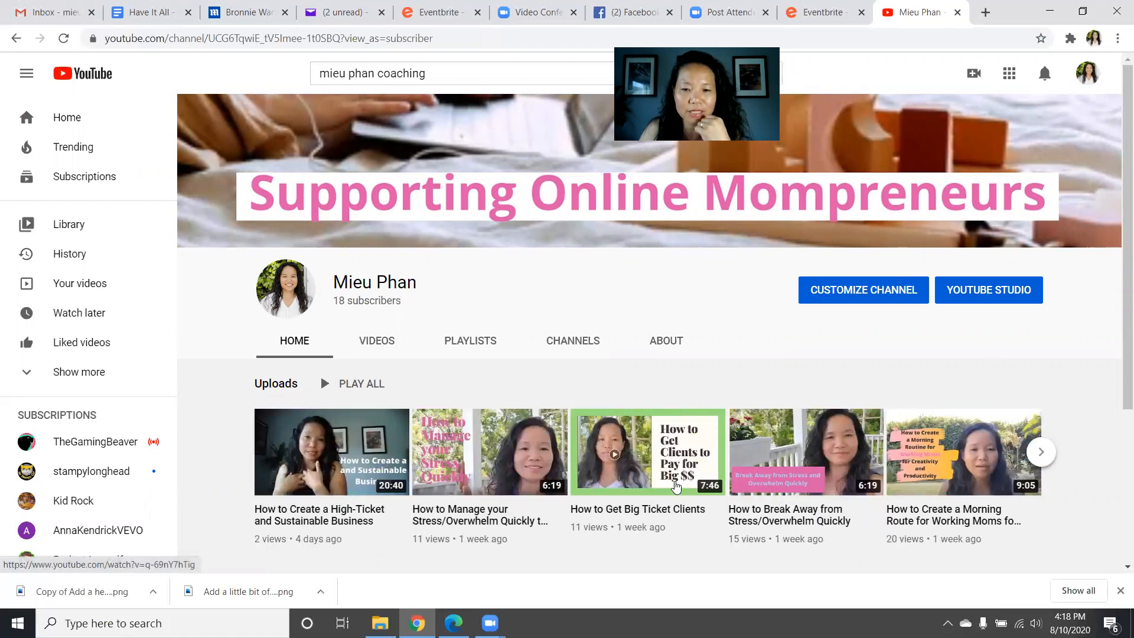
{"action": "left_click", "coordinate": [676, 486]}
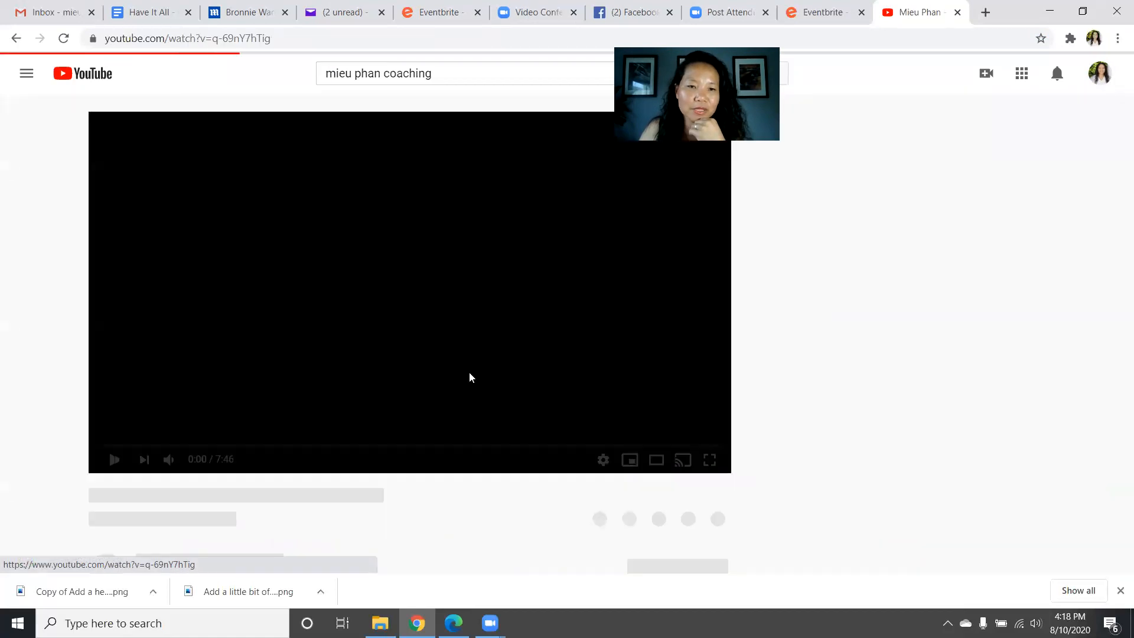
{"action": "left_click", "coordinate": [291, 39]}
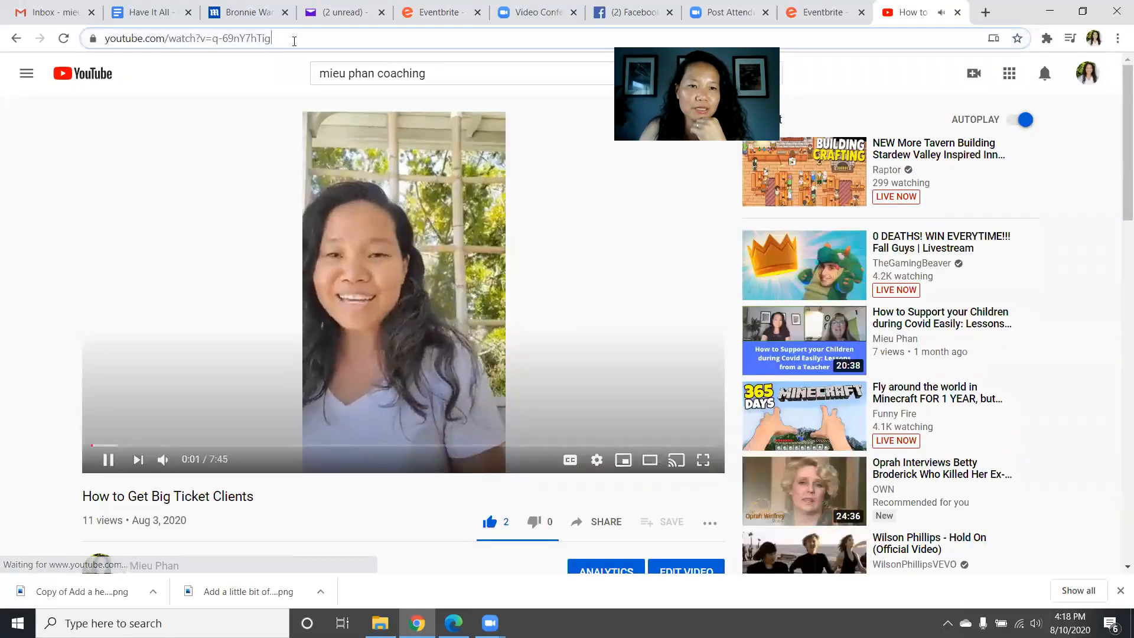
{"action": "left_click", "coordinate": [389, 236]}
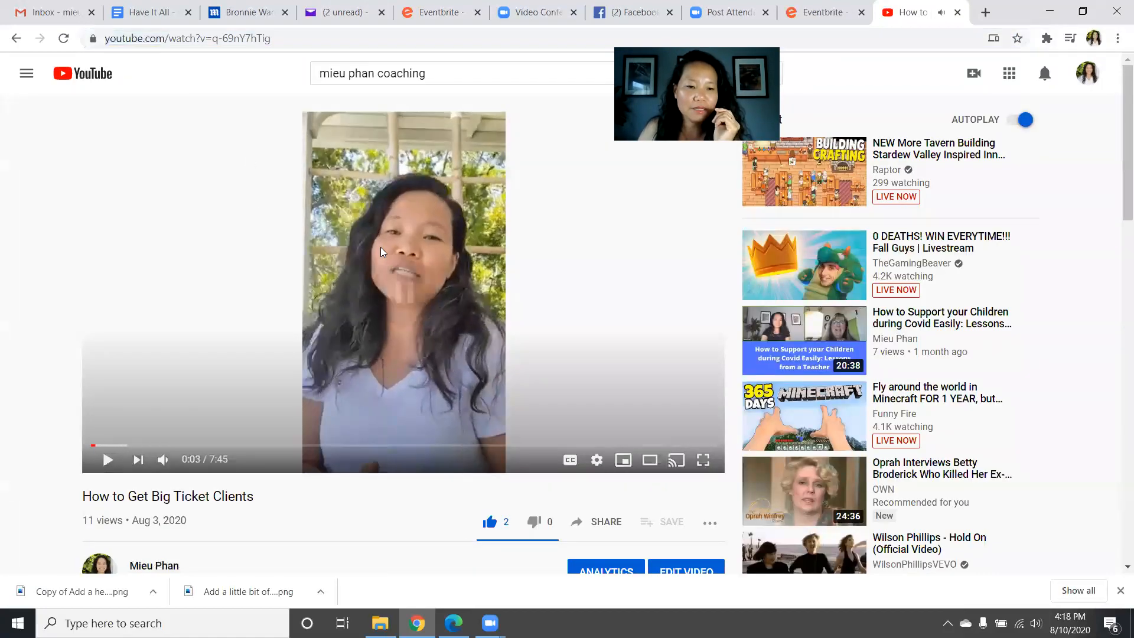
{"action": "left_click", "coordinate": [335, 38]}
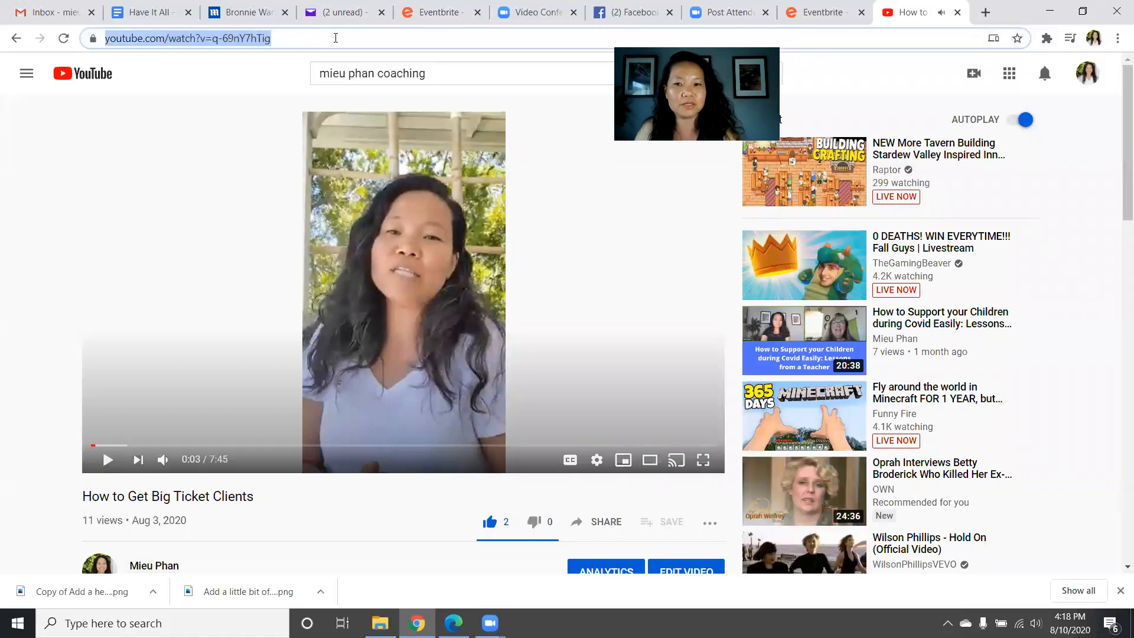
{"action": "left_click", "coordinate": [821, 13]}
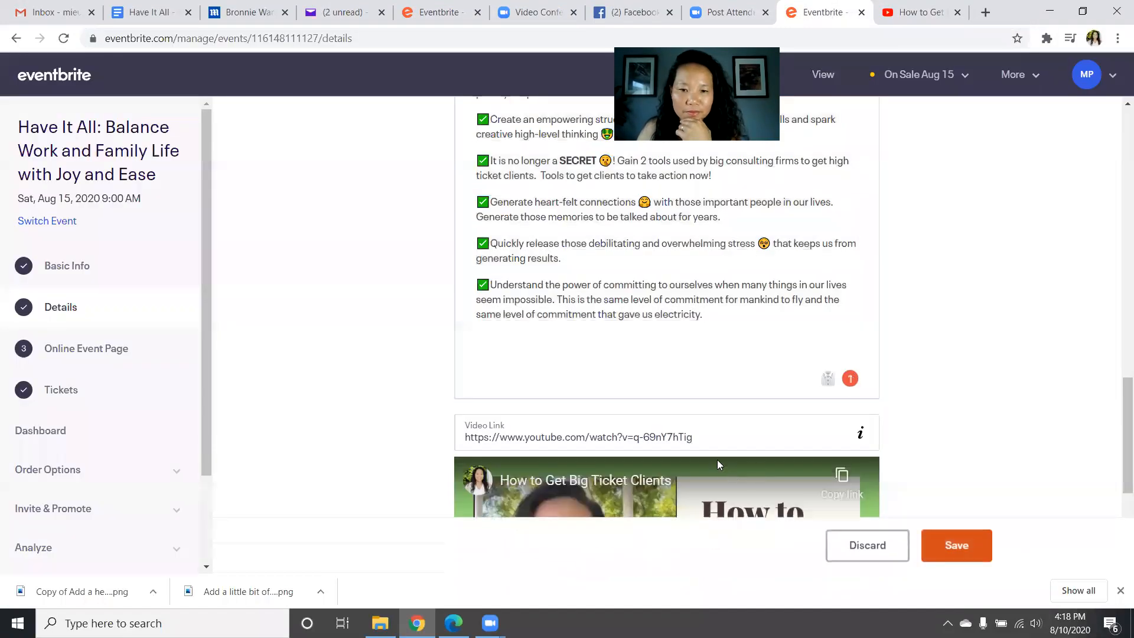
{"action": "scroll", "coordinate": [626, 407], "scroll_direction": "down", "scroll_amount": 2}
{"action": "scroll", "coordinate": [626, 408], "scroll_direction": "up", "scroll_amount": 2}
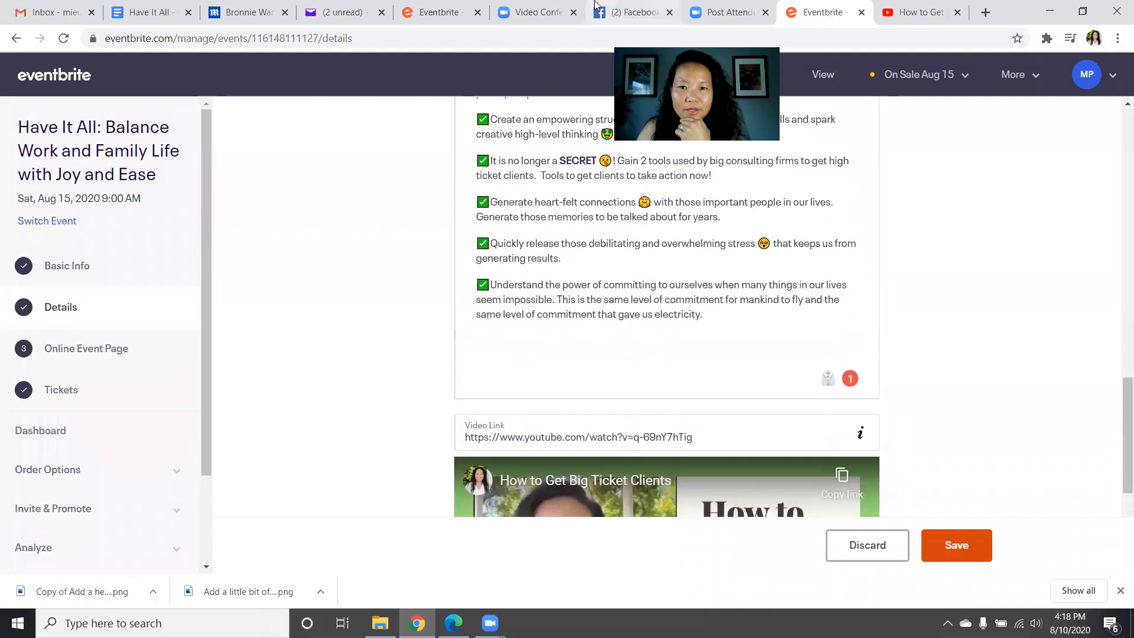
{"action": "left_click", "coordinate": [450, 16]}
{"action": "left_click", "coordinate": [595, 408]}
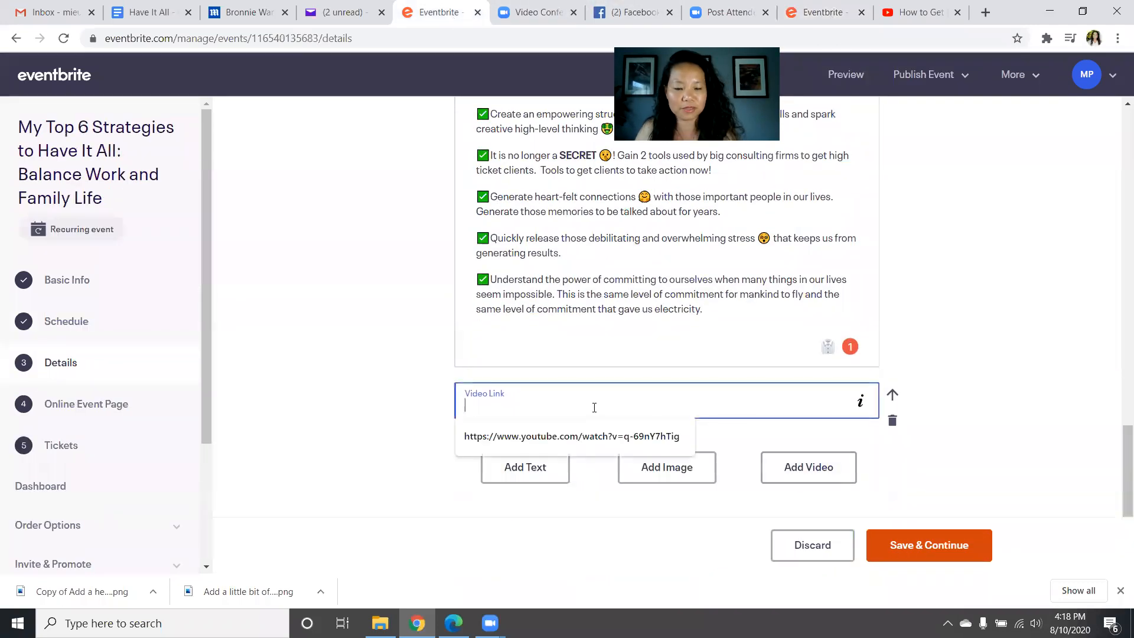
{"action": "left_click", "coordinate": [596, 436]}
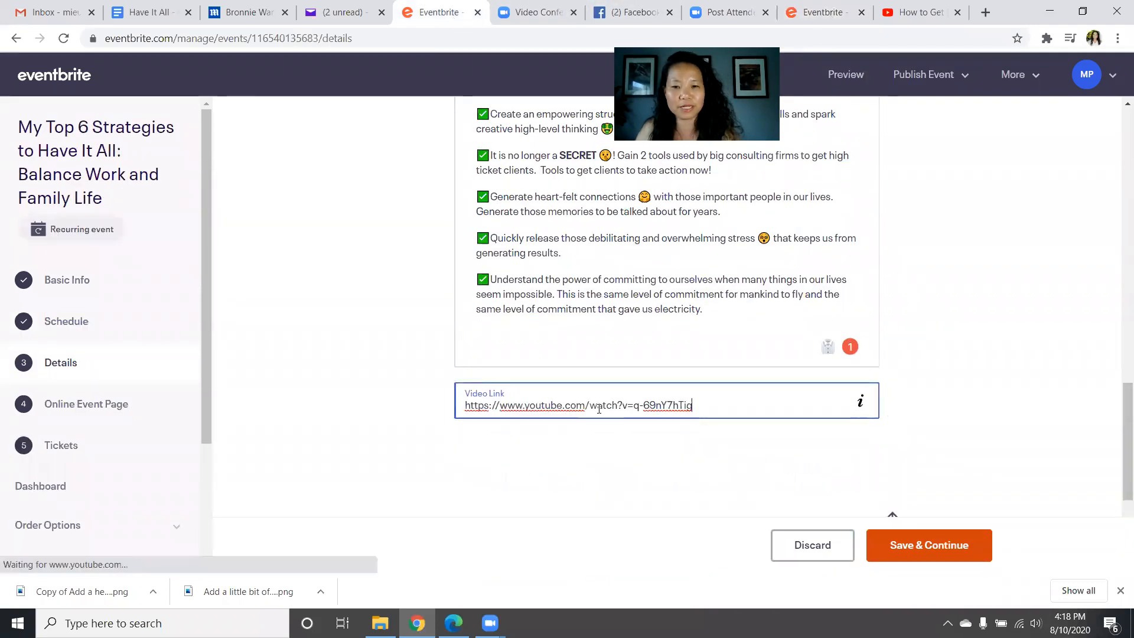
{"action": "left_click", "coordinate": [924, 547]}
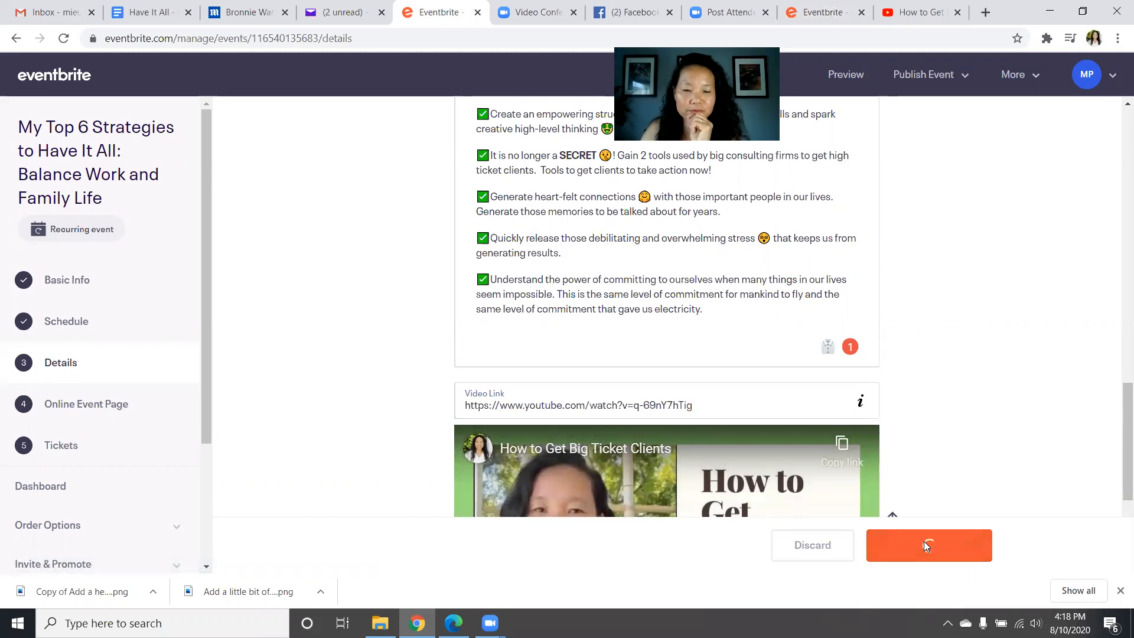
Review the content options of the online event page and skip it without adding anything
{"action": "scroll", "coordinate": [625, 466], "scroll_direction": "down", "scroll_amount": 3}
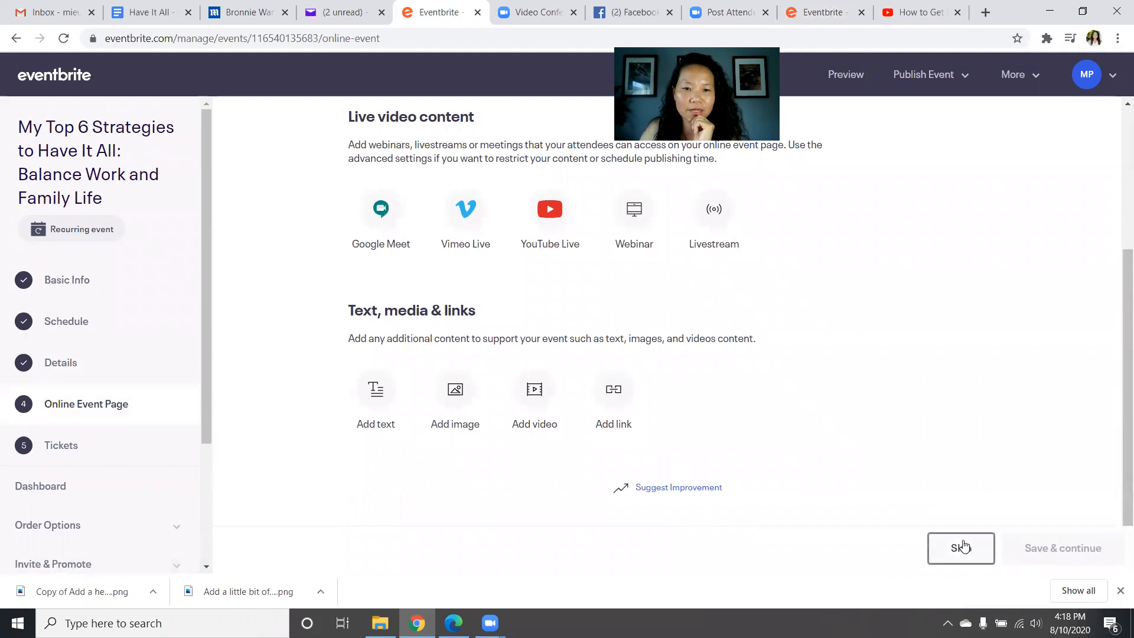
{"action": "scroll", "coordinate": [746, 511], "scroll_direction": "up", "scroll_amount": 1}
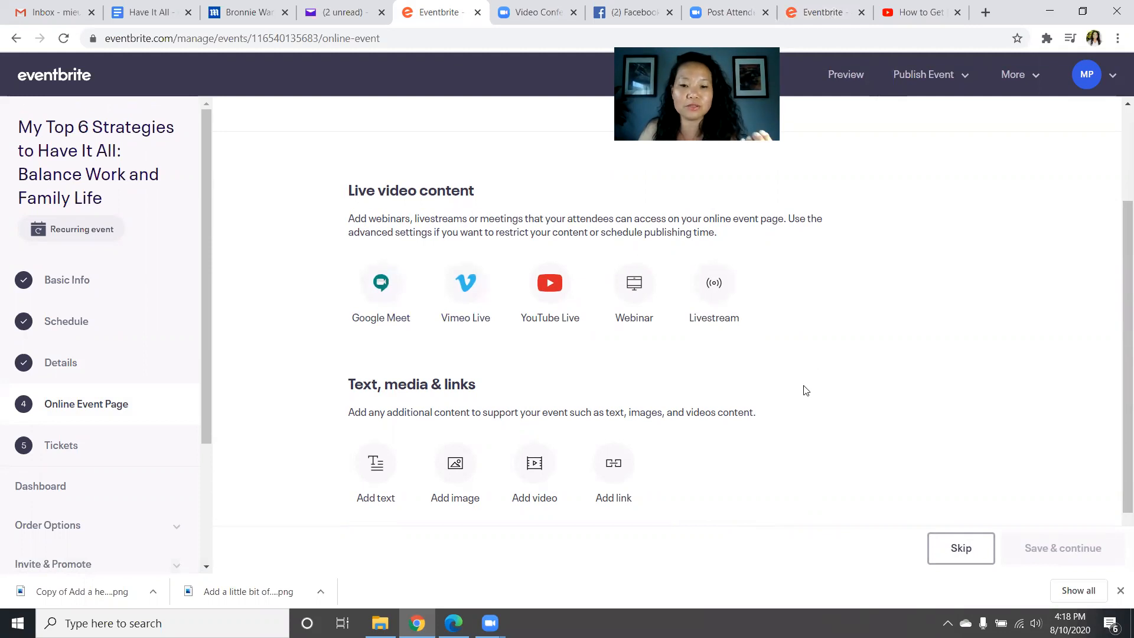
{"action": "left_click", "coordinate": [964, 544]}
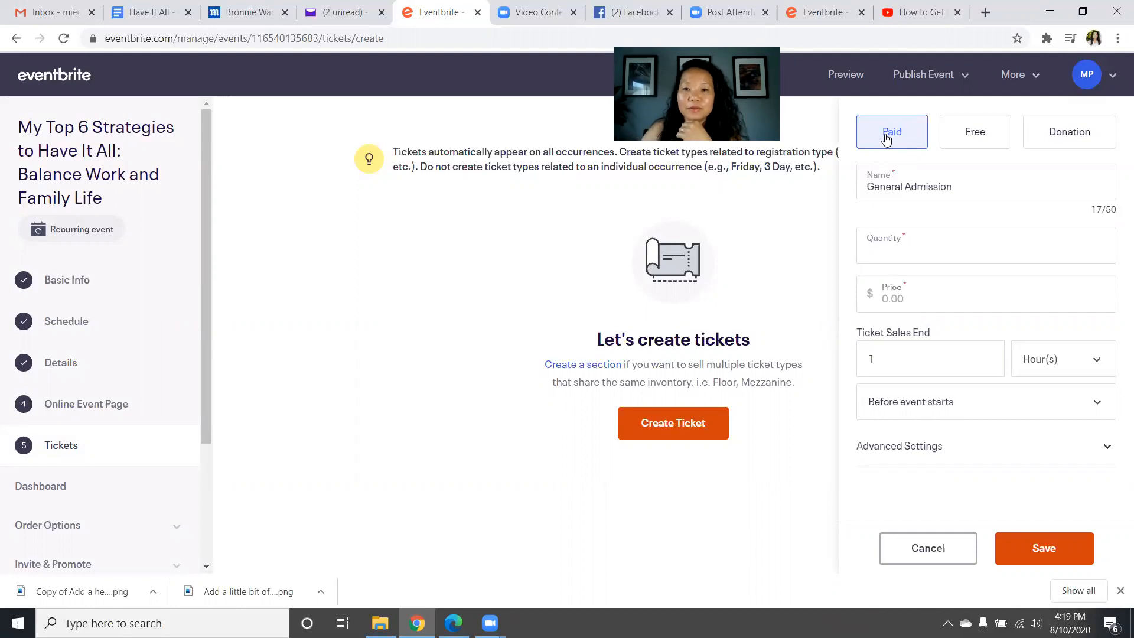
Create a free General Admission ticket with a quantity of 27 and save it
{"action": "left_click", "coordinate": [983, 151]}
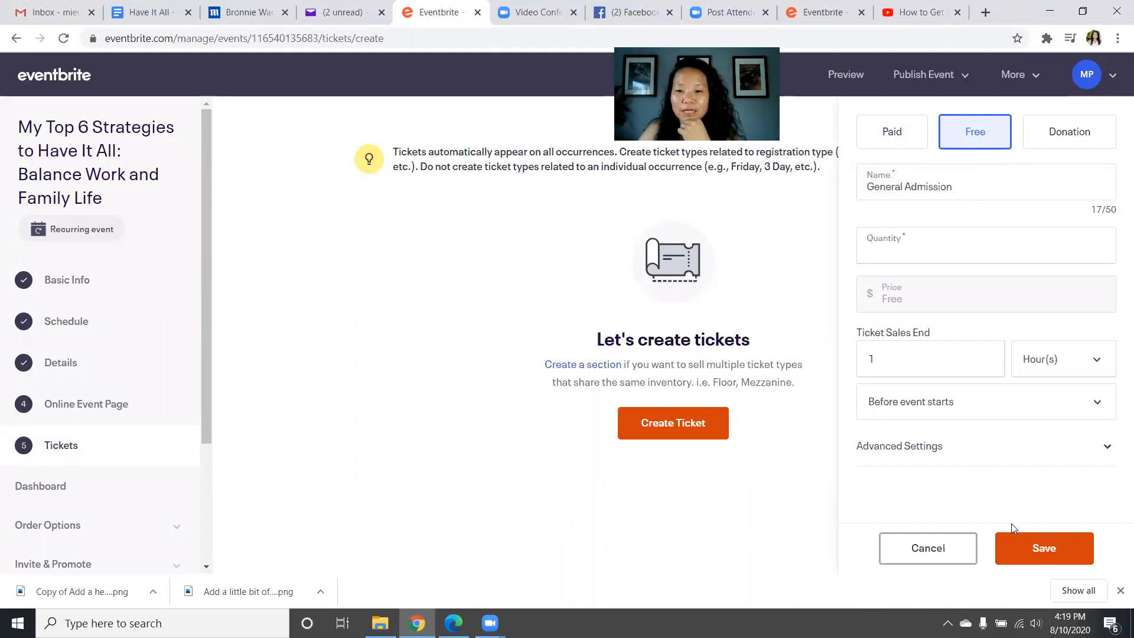
{"action": "left_click", "coordinate": [884, 369]}
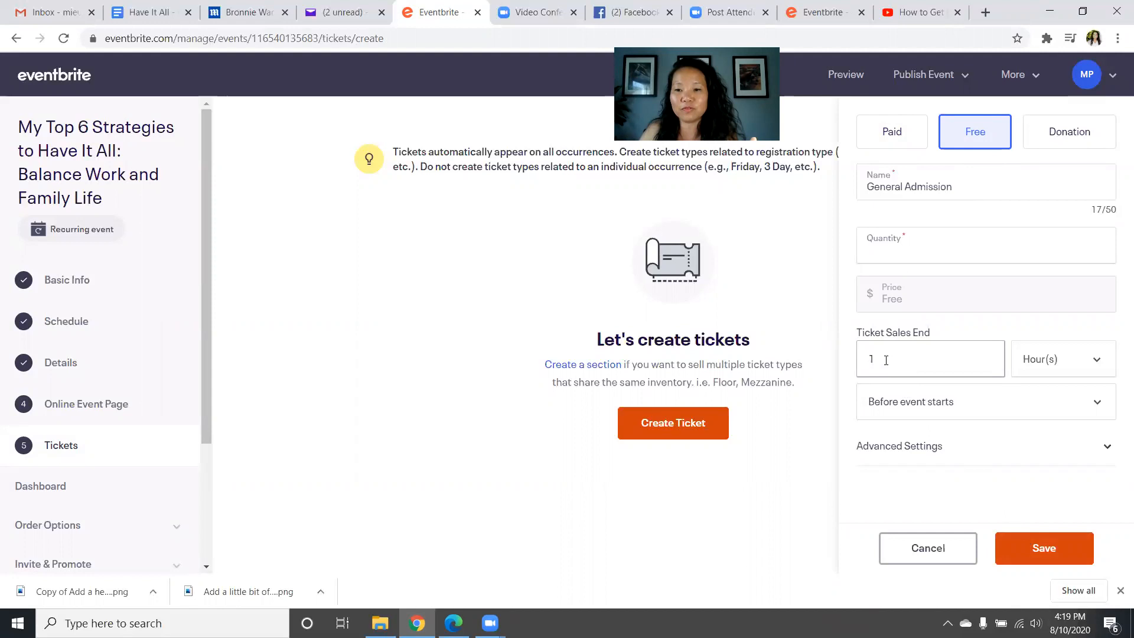
{"action": "left_click", "coordinate": [885, 360]}
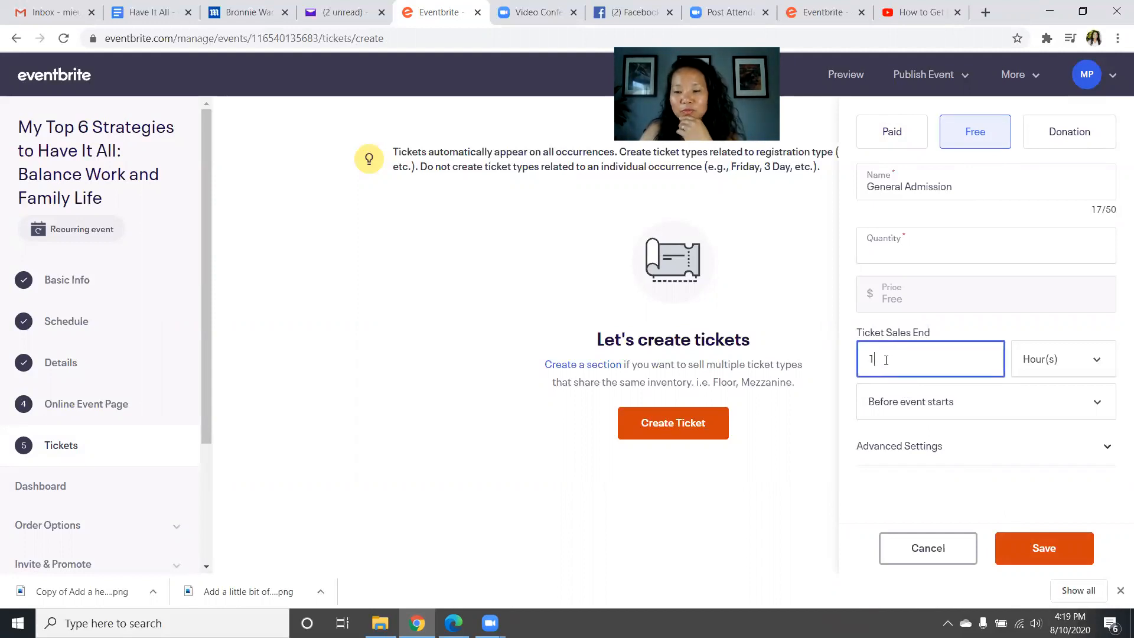
{"action": "left_click", "coordinate": [1045, 550]}
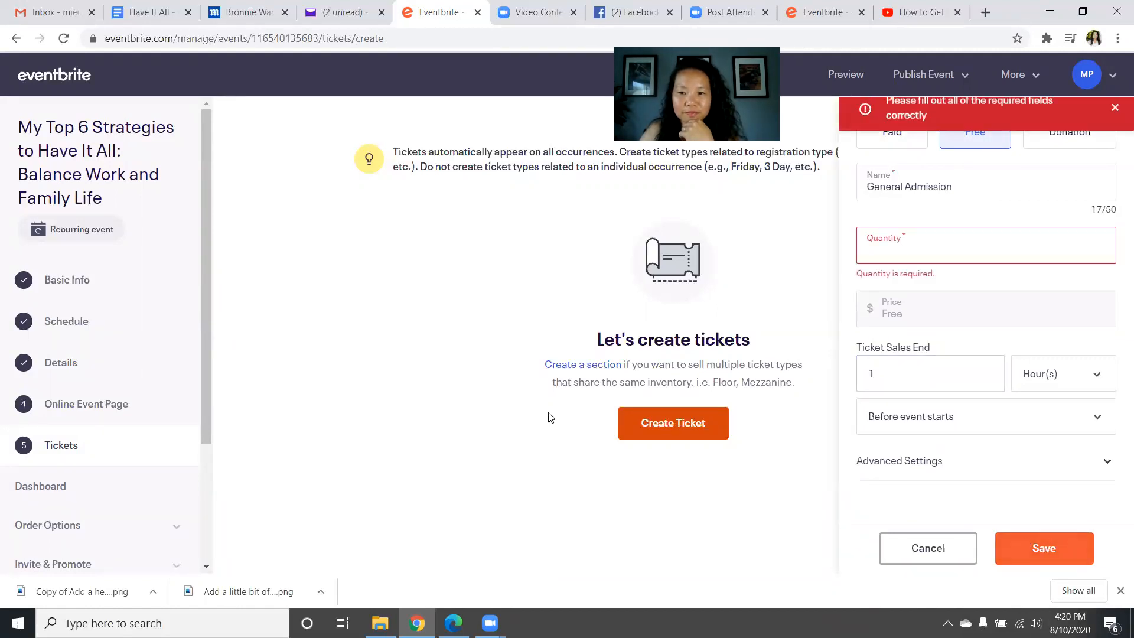
{"action": "left_click", "coordinate": [976, 255]}
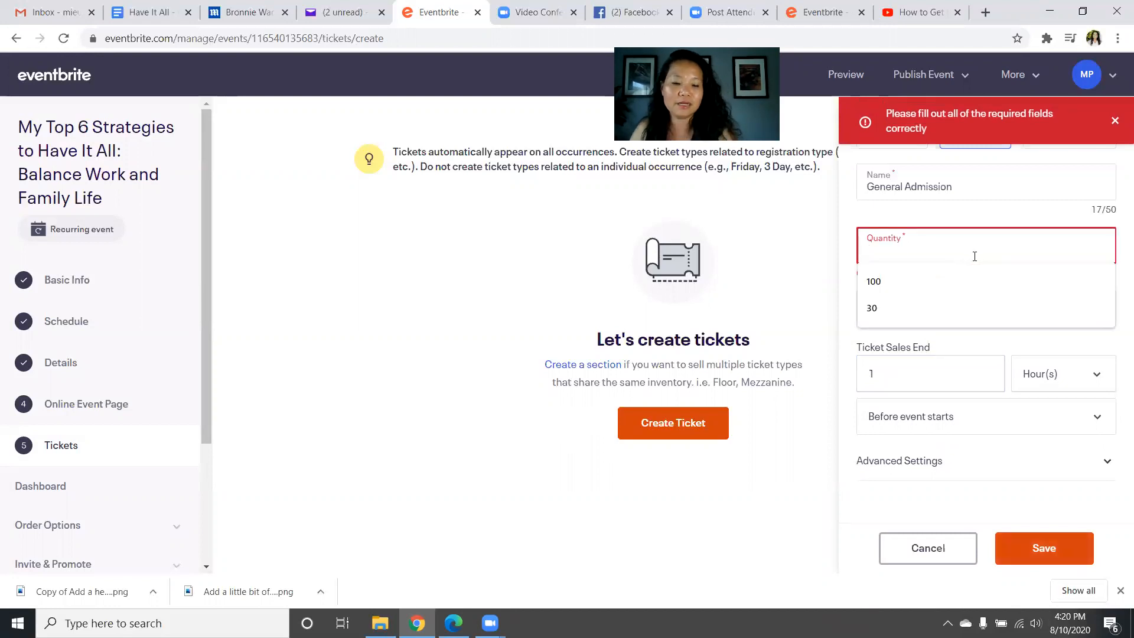
{"action": "type", "text": "3"}
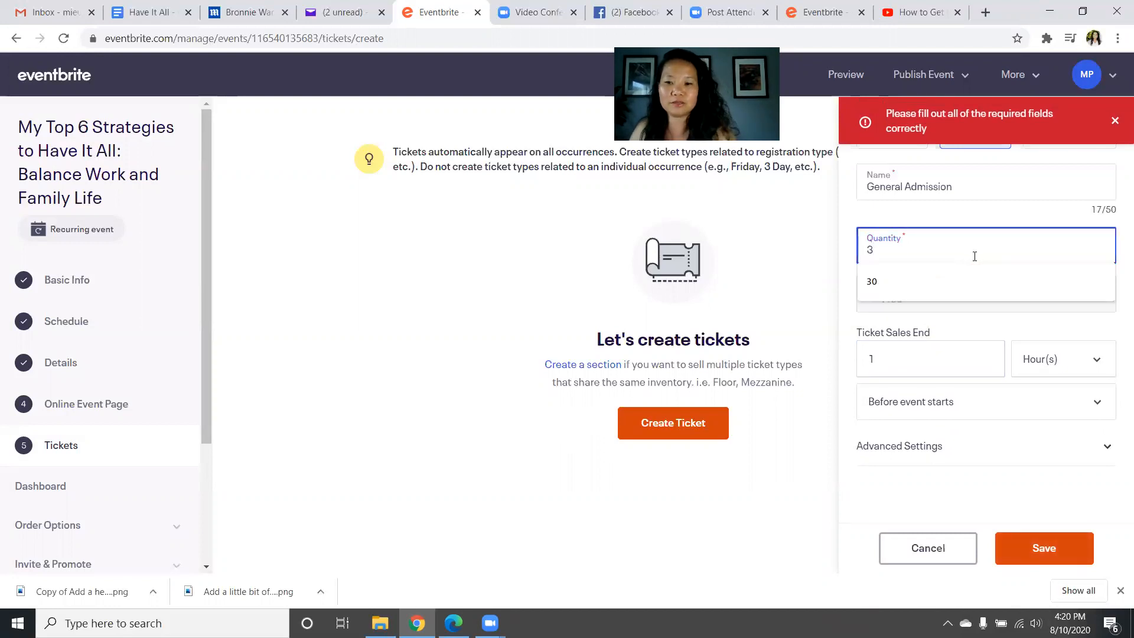
{"action": "key", "text": "BackSpace"}
{"action": "type", "text": "27"}
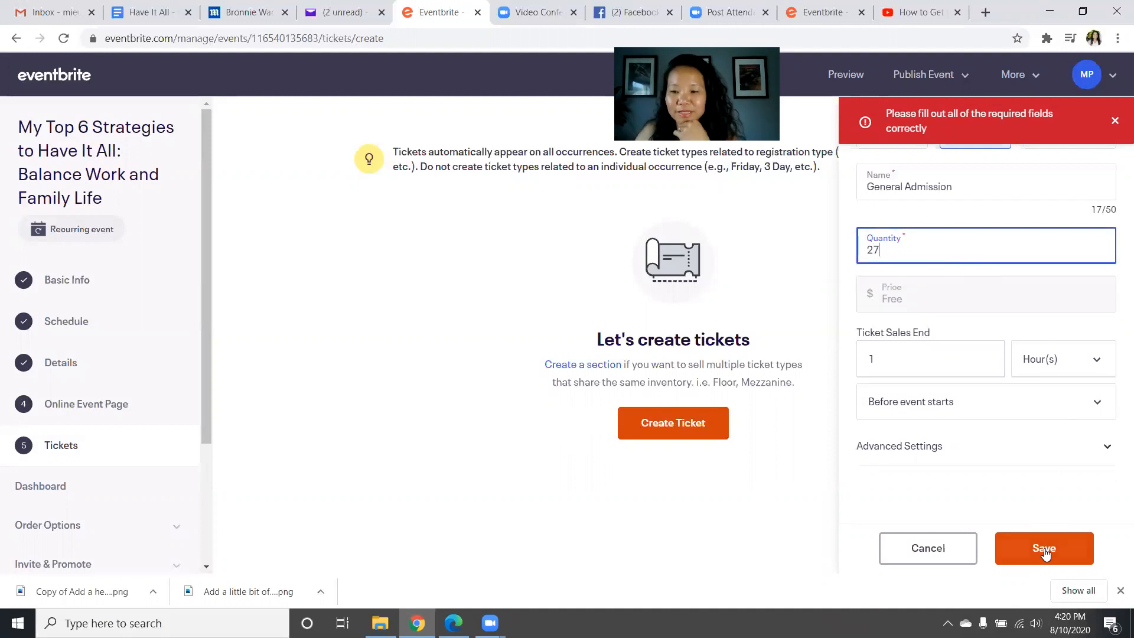
{"action": "left_click", "coordinate": [1044, 549]}
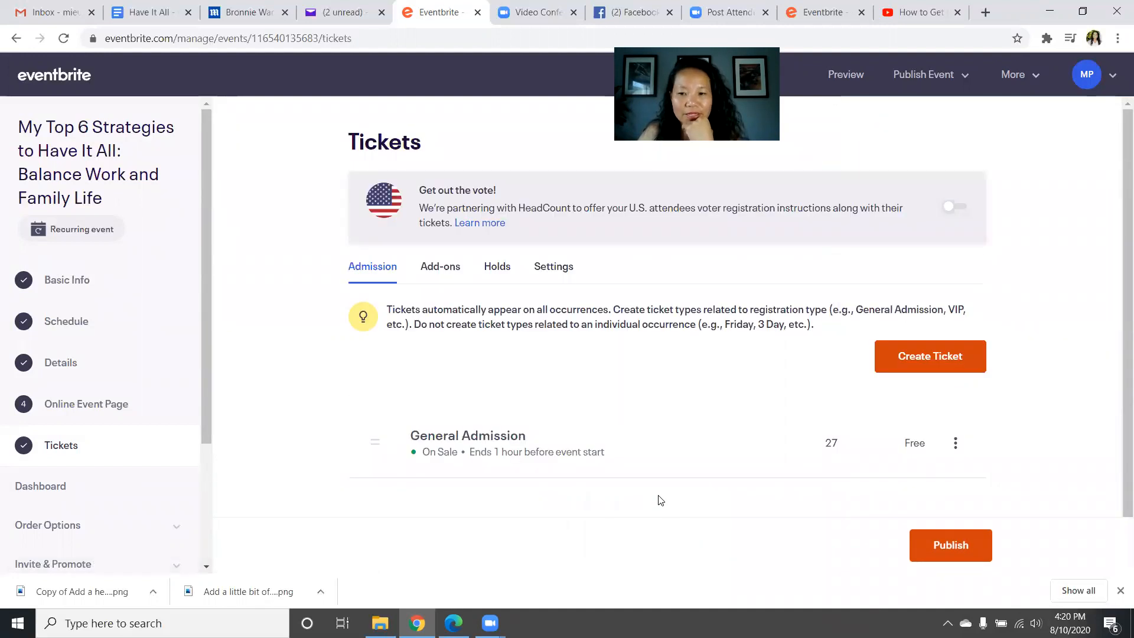
Switch to the "Have It All: Balance Work and Family Life with Joy and Ease" event and open its dashboard, leaving the details page without saving
{"action": "scroll", "coordinate": [660, 500], "scroll_direction": "down", "scroll_amount": 1}
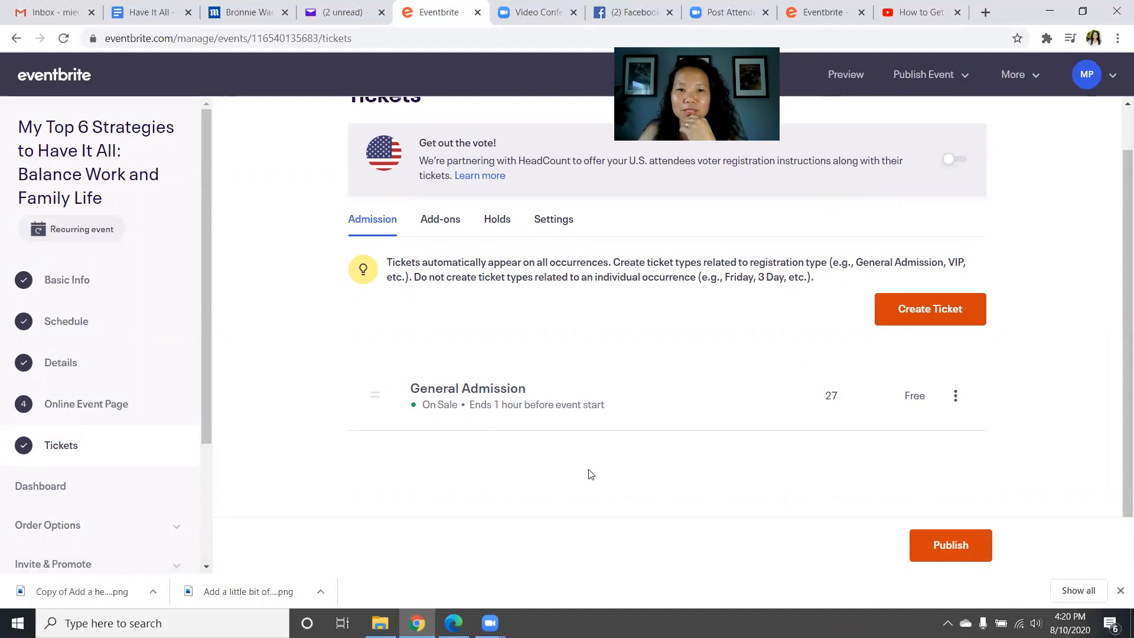
{"action": "left_click", "coordinate": [835, 15]}
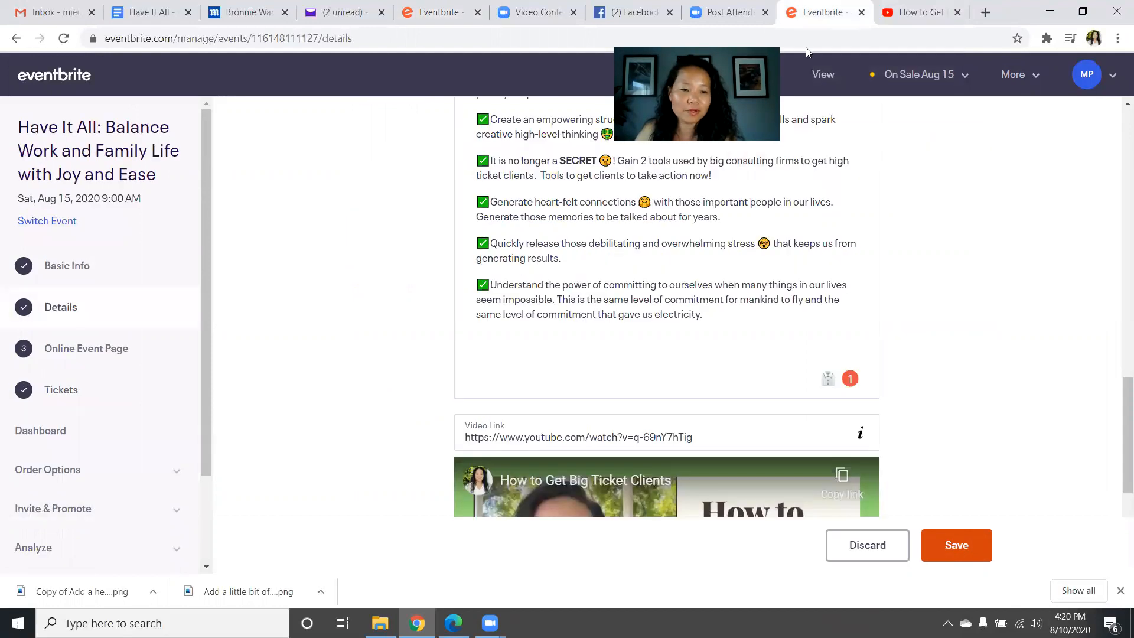
{"action": "scroll", "coordinate": [123, 418], "scroll_direction": "down", "scroll_amount": 2}
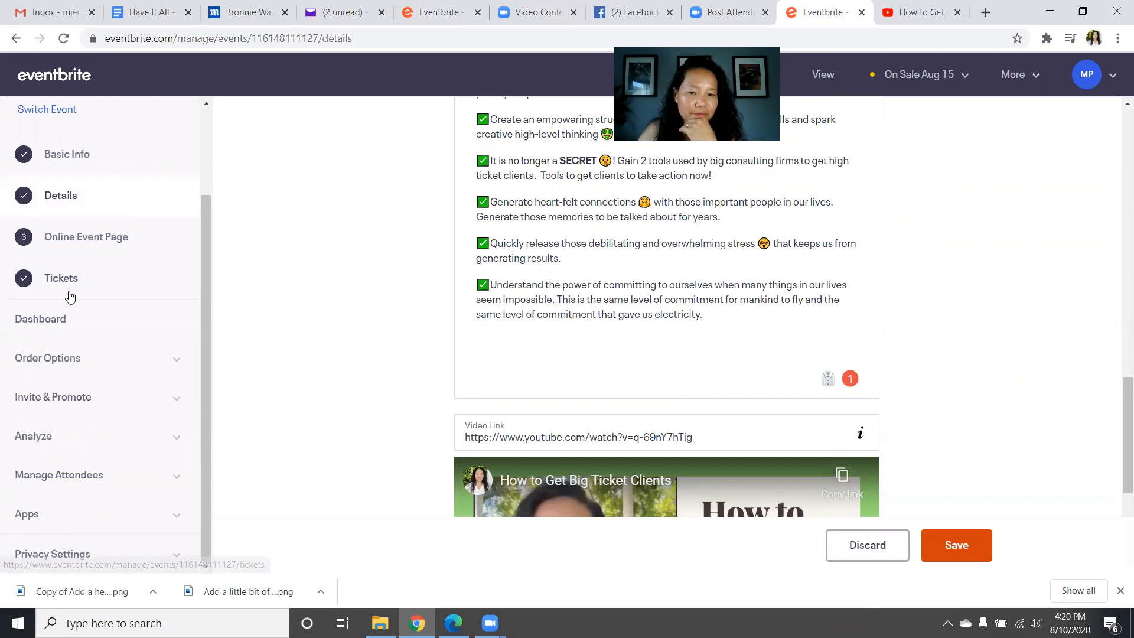
{"action": "scroll", "coordinate": [373, 331], "scroll_direction": "down", "scroll_amount": 5}
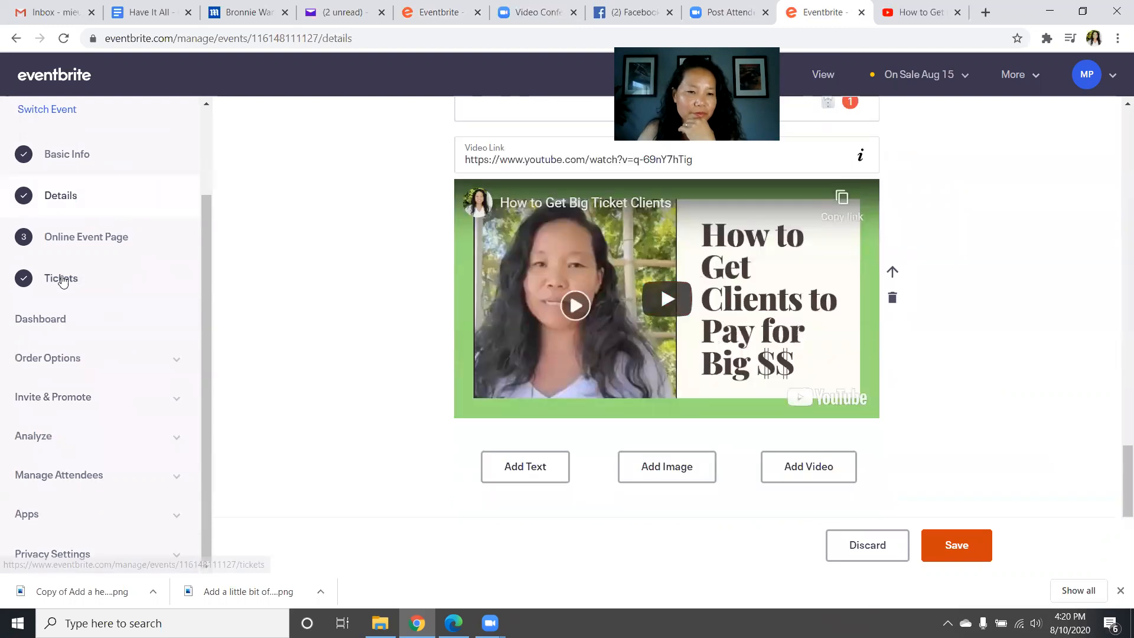
{"action": "left_click", "coordinate": [54, 321]}
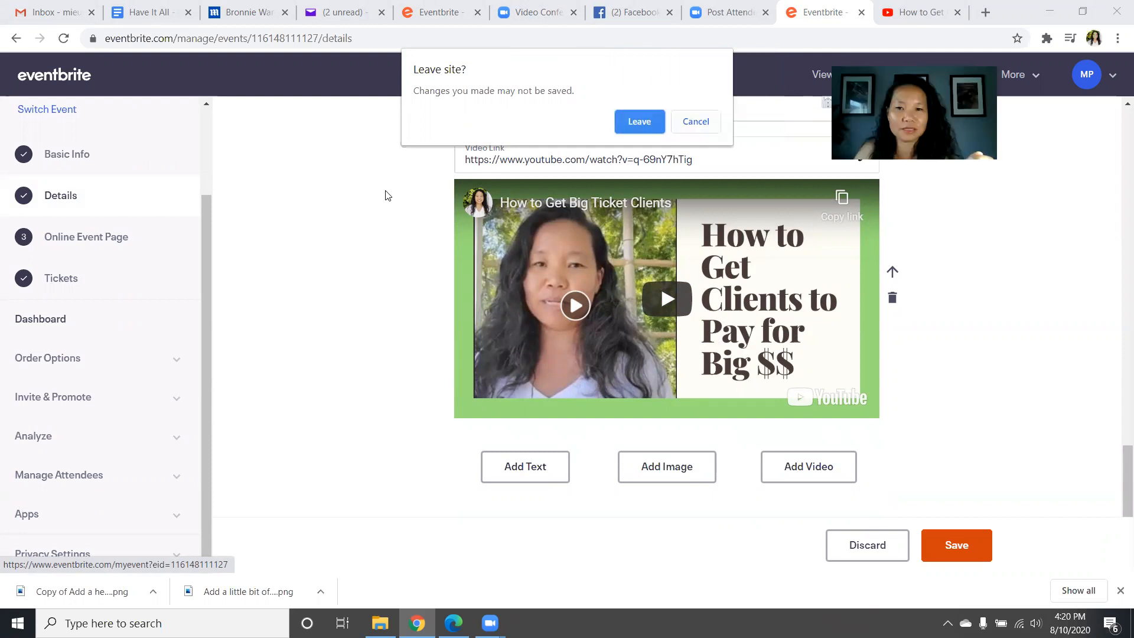
{"action": "key", "text": "Return"}
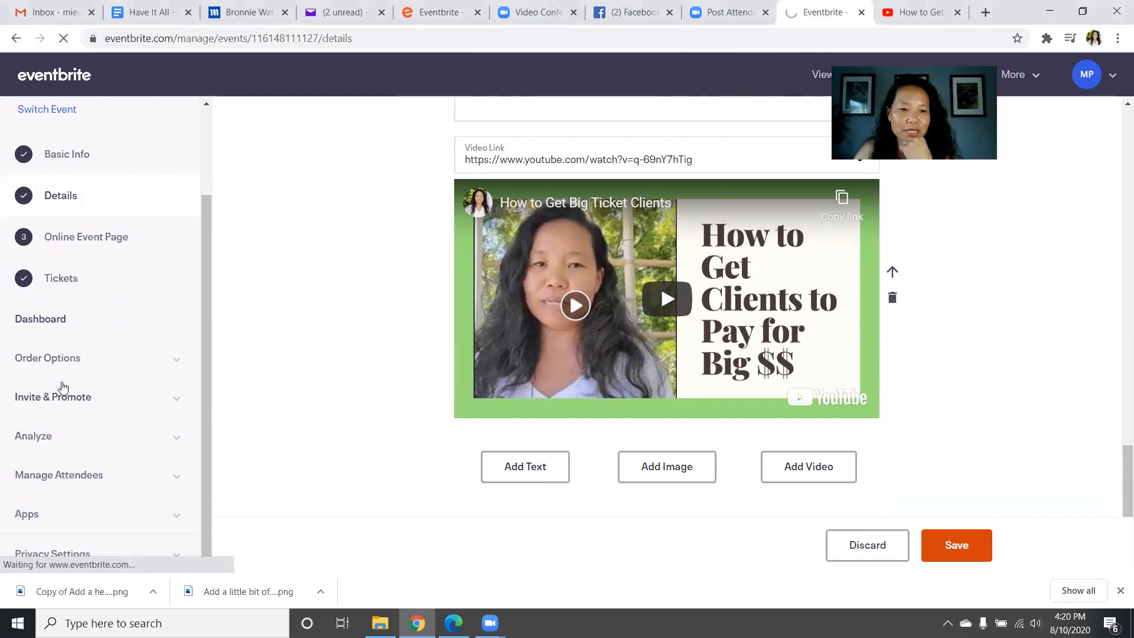
{"action": "left_click", "coordinate": [56, 320]}
{"action": "left_click", "coordinate": [688, 153]}
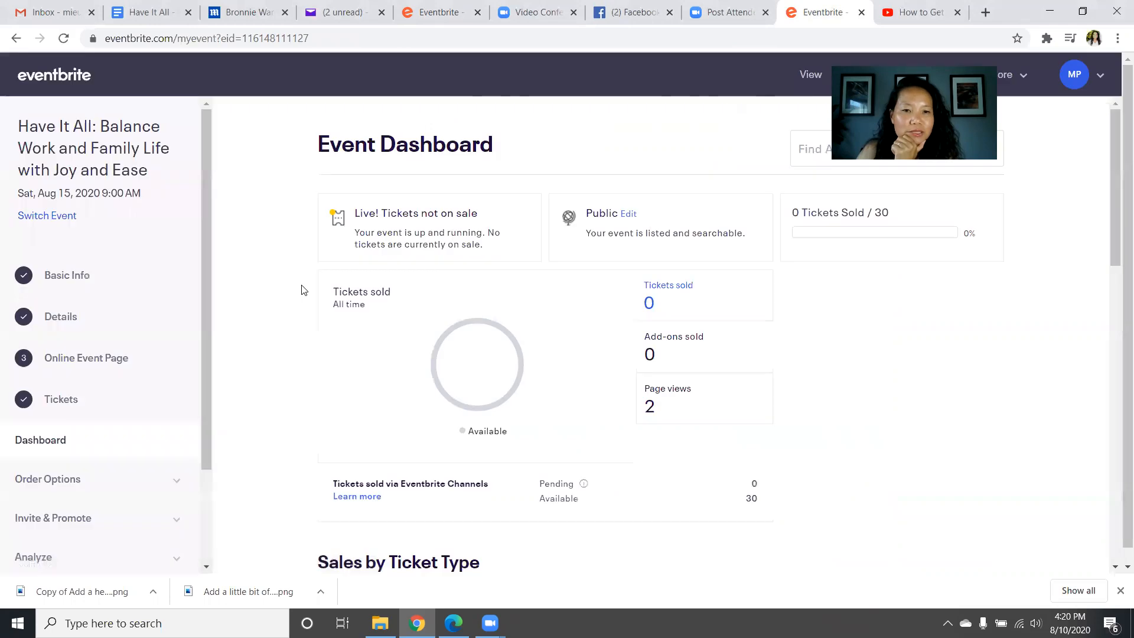
Review the dashboard's ticket sales, reports, traffic and promotion sections, and select the event URL under Your Links
{"action": "scroll", "coordinate": [304, 289], "scroll_direction": "down", "scroll_amount": 5}
{"action": "scroll", "coordinate": [305, 289], "scroll_direction": "up", "scroll_amount": 3}
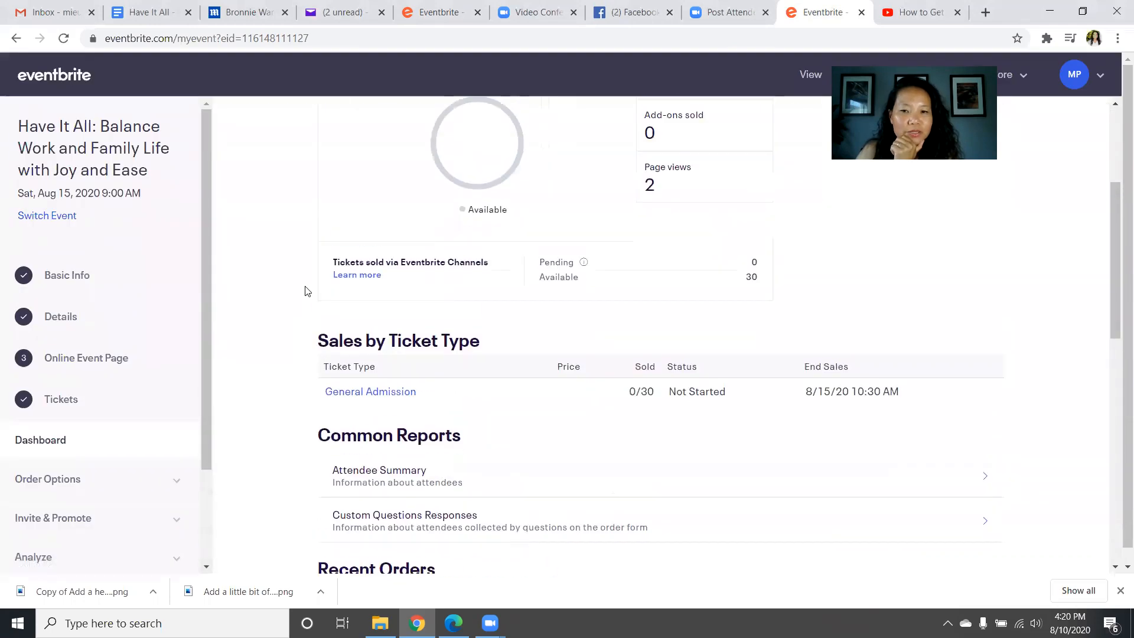
{"action": "scroll", "coordinate": [306, 290], "scroll_direction": "up", "scroll_amount": 3}
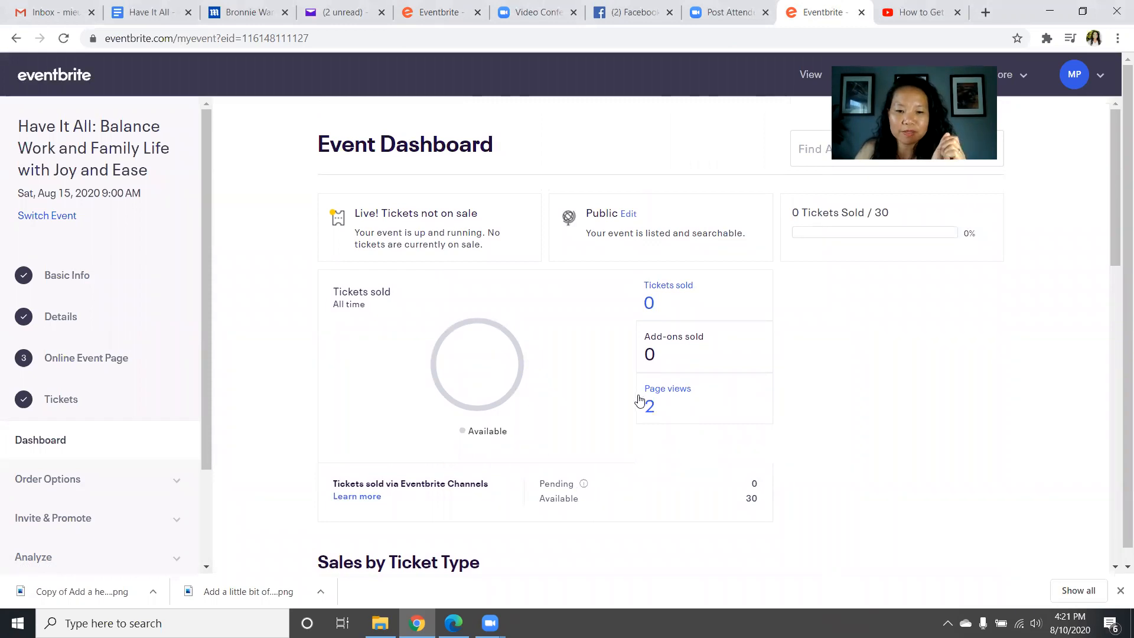
{"action": "scroll", "coordinate": [639, 400], "scroll_direction": "down", "scroll_amount": 5}
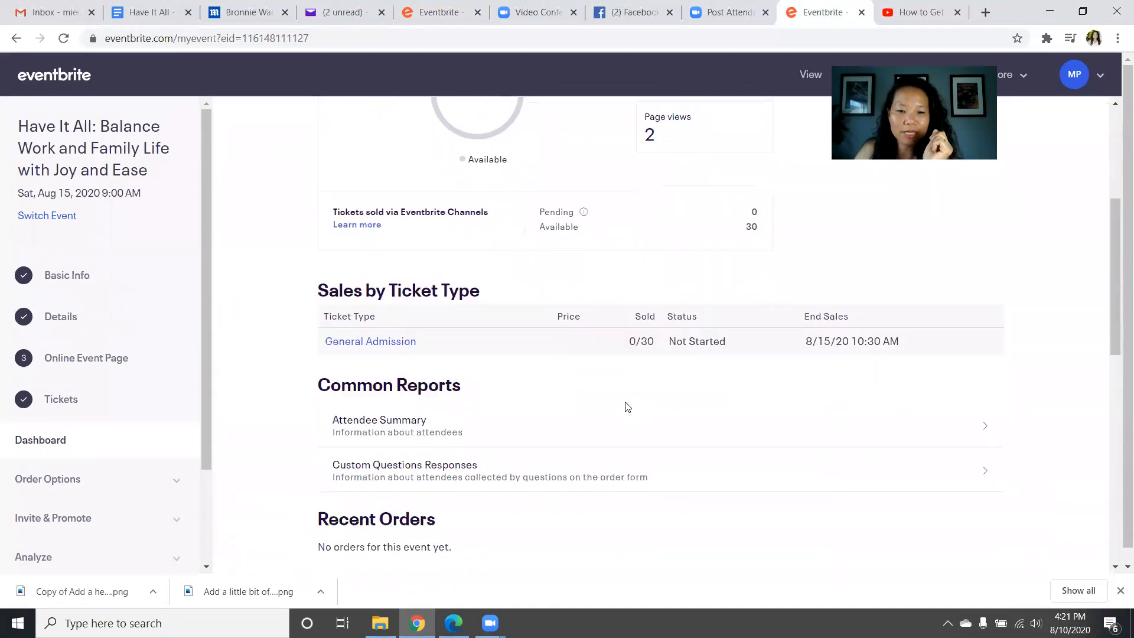
{"action": "scroll", "coordinate": [627, 407], "scroll_direction": "down", "scroll_amount": 4}
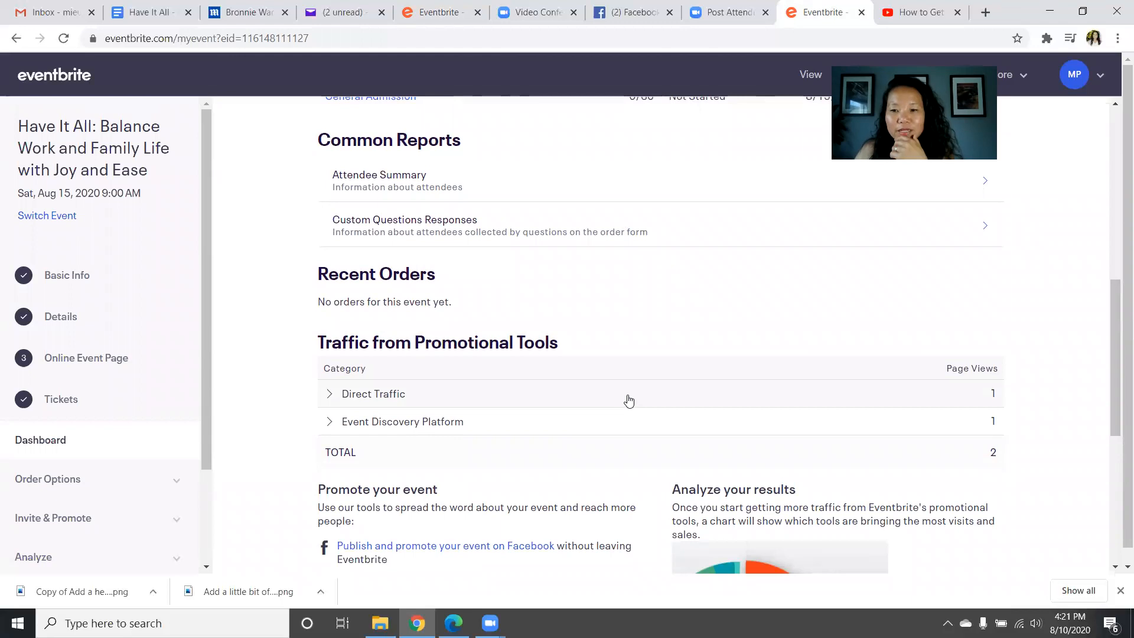
{"action": "scroll", "coordinate": [628, 401], "scroll_direction": "down", "scroll_amount": 4}
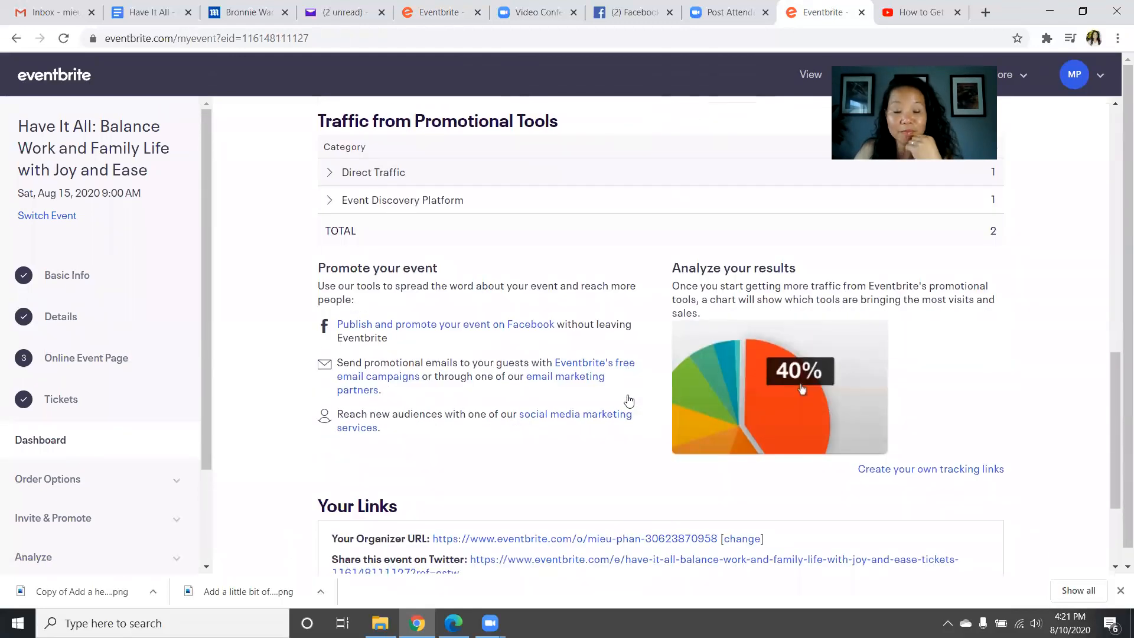
{"action": "scroll", "coordinate": [629, 394], "scroll_direction": "down", "scroll_amount": 3}
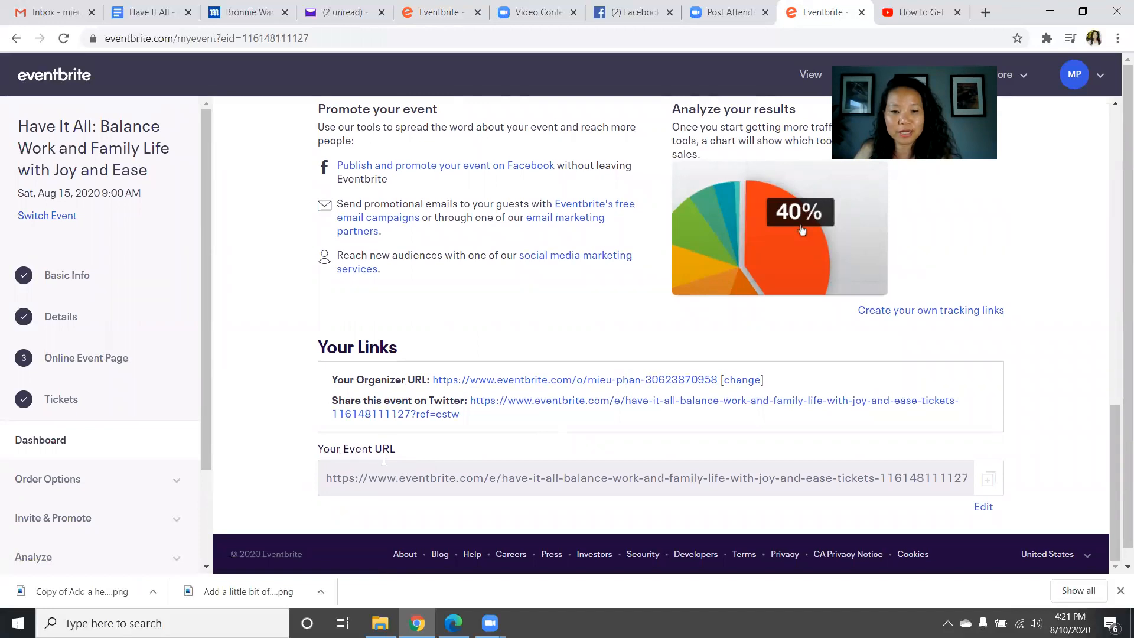
{"action": "left_click", "coordinate": [425, 477]}
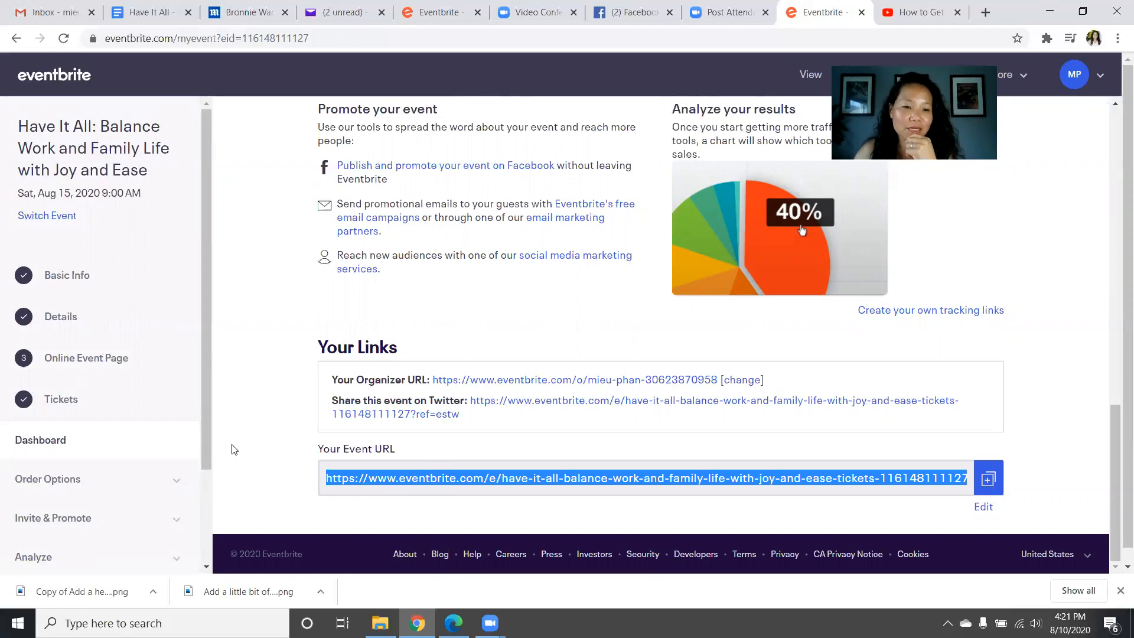
Expand the Manage Attendees options of the August 15 event and look through them
{"action": "scroll", "coordinate": [207, 463], "scroll_direction": "down", "scroll_amount": 1}
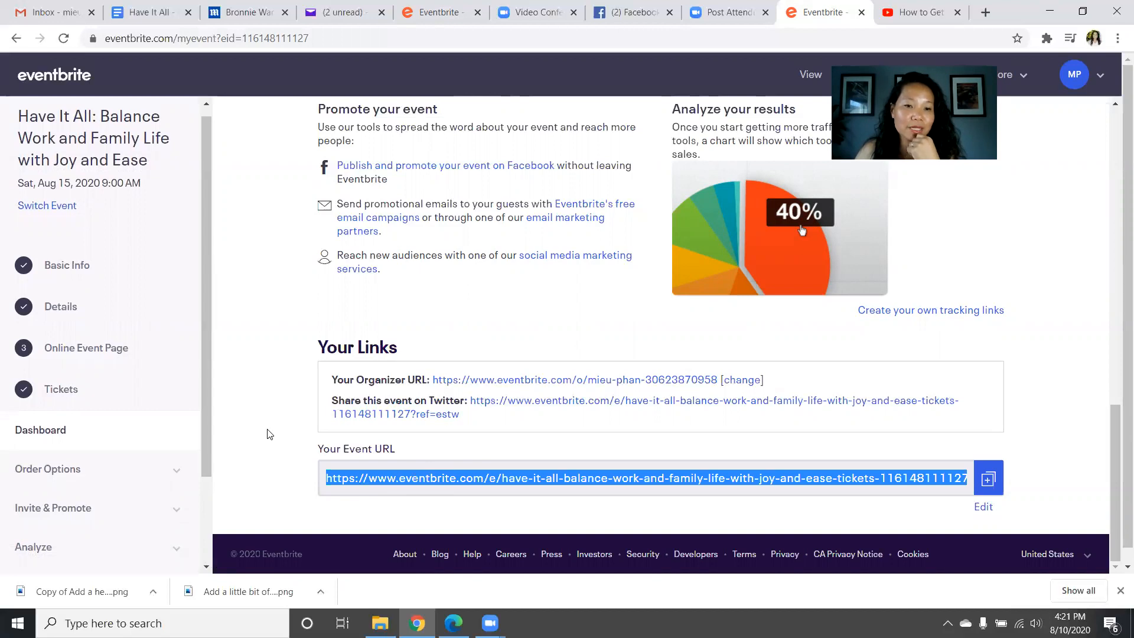
{"action": "left_click_drag", "start_coordinate": [205, 444], "coordinate": [204, 504]}
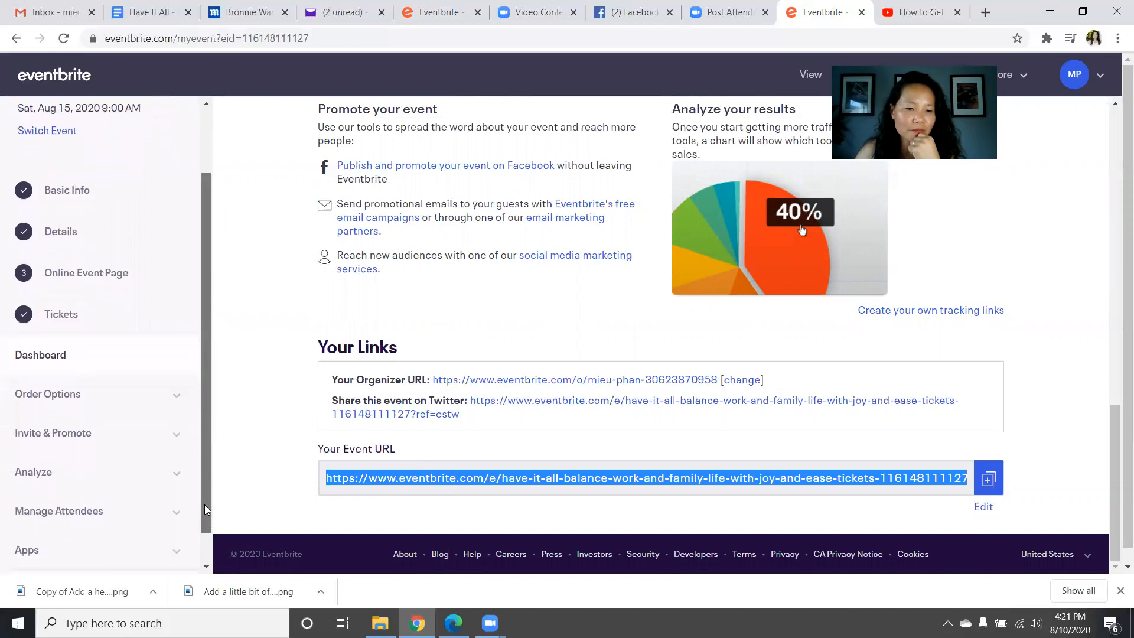
{"action": "left_click", "coordinate": [72, 511]}
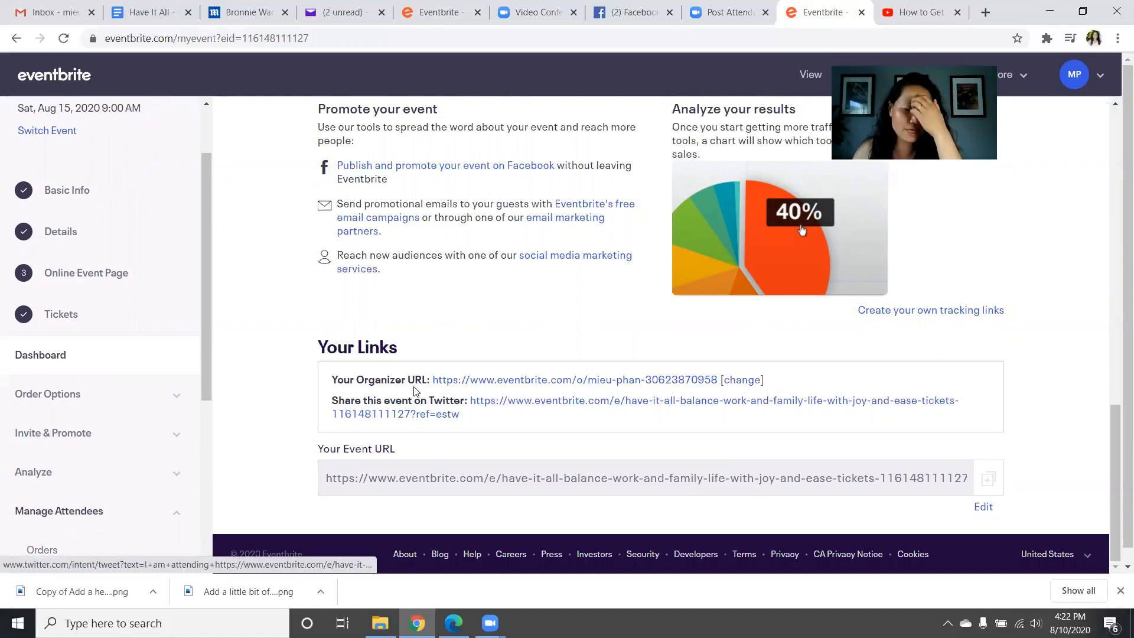
{"action": "scroll", "coordinate": [152, 405], "scroll_direction": "down", "scroll_amount": 3}
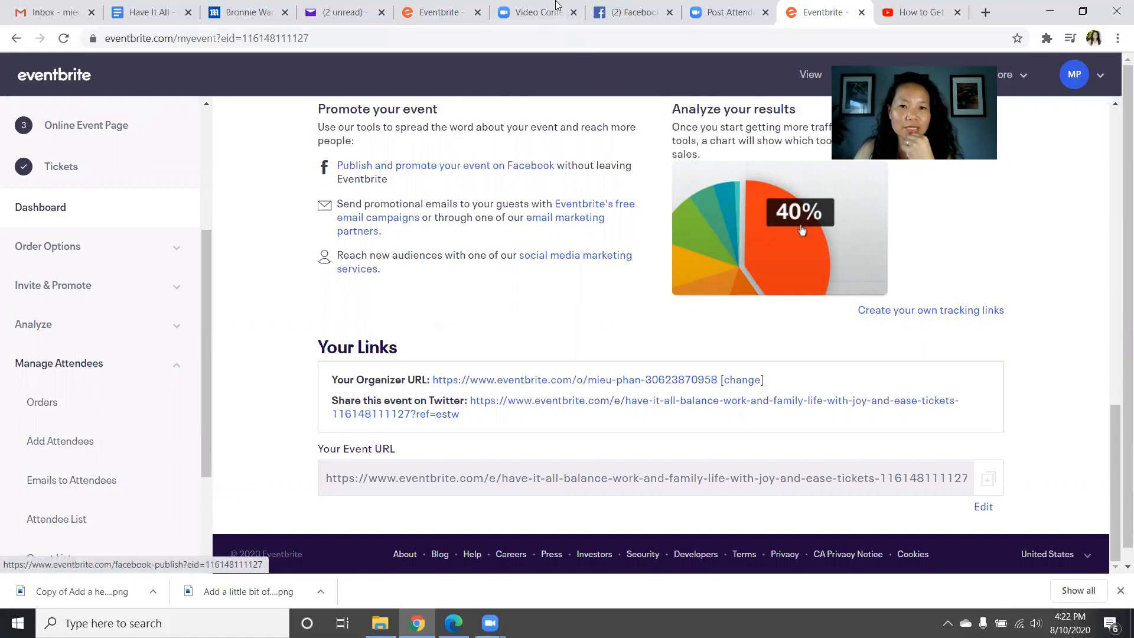
Return to the recurring event's tickets page and open the organizer's list of events from there
{"action": "left_click", "coordinate": [425, 12]}
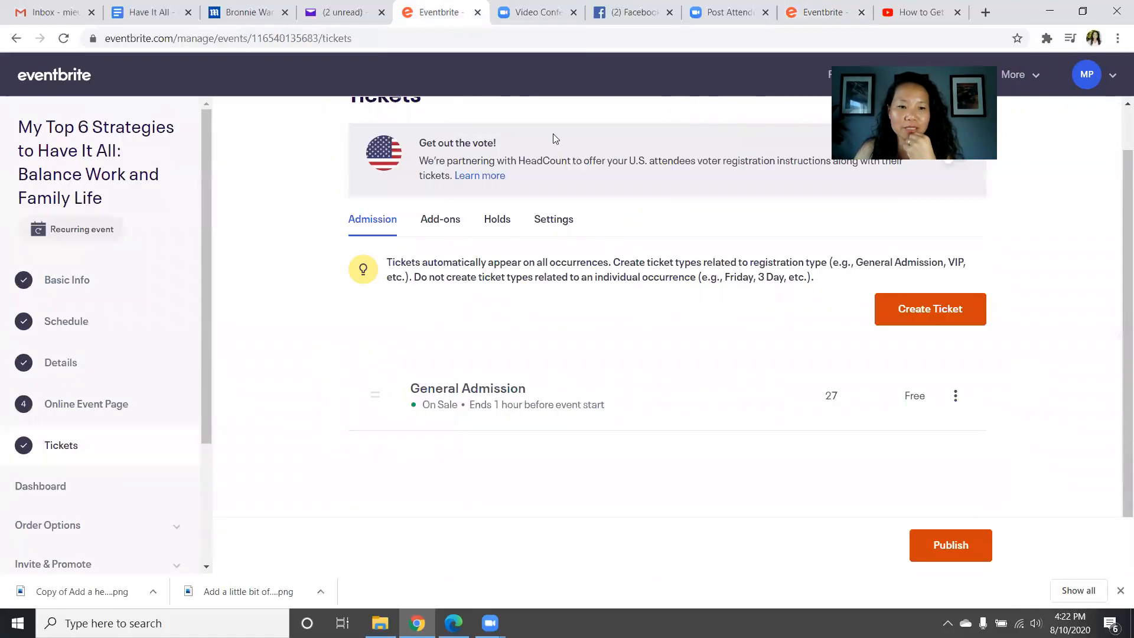
{"action": "scroll", "coordinate": [354, 291], "scroll_direction": "up", "scroll_amount": 1}
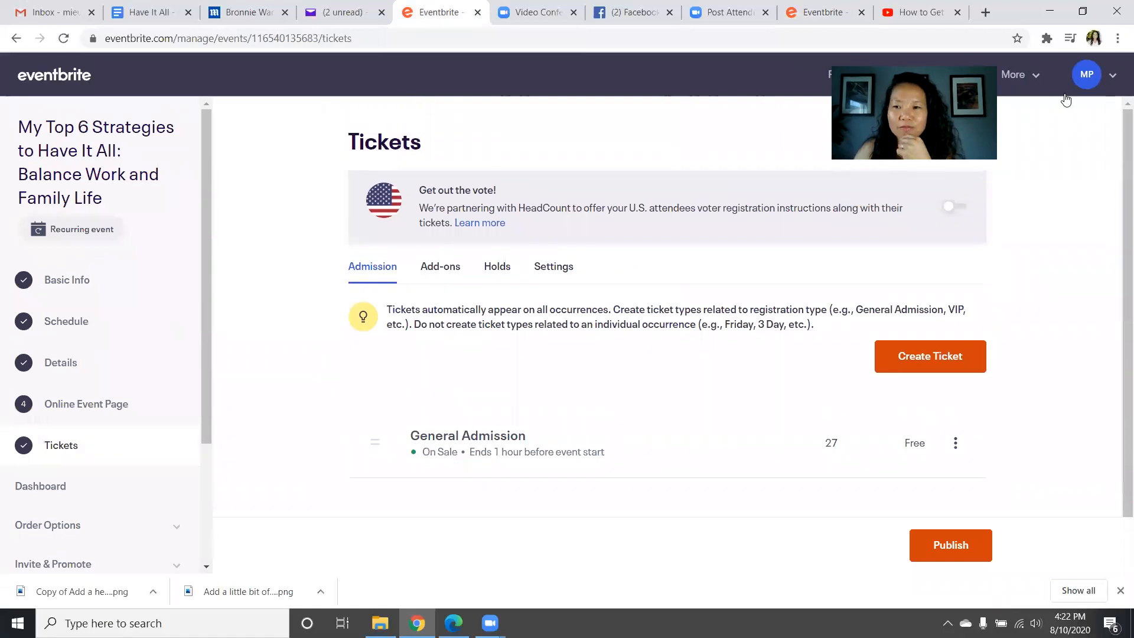
{"action": "mouse_move", "coordinate": [1120, 99]}
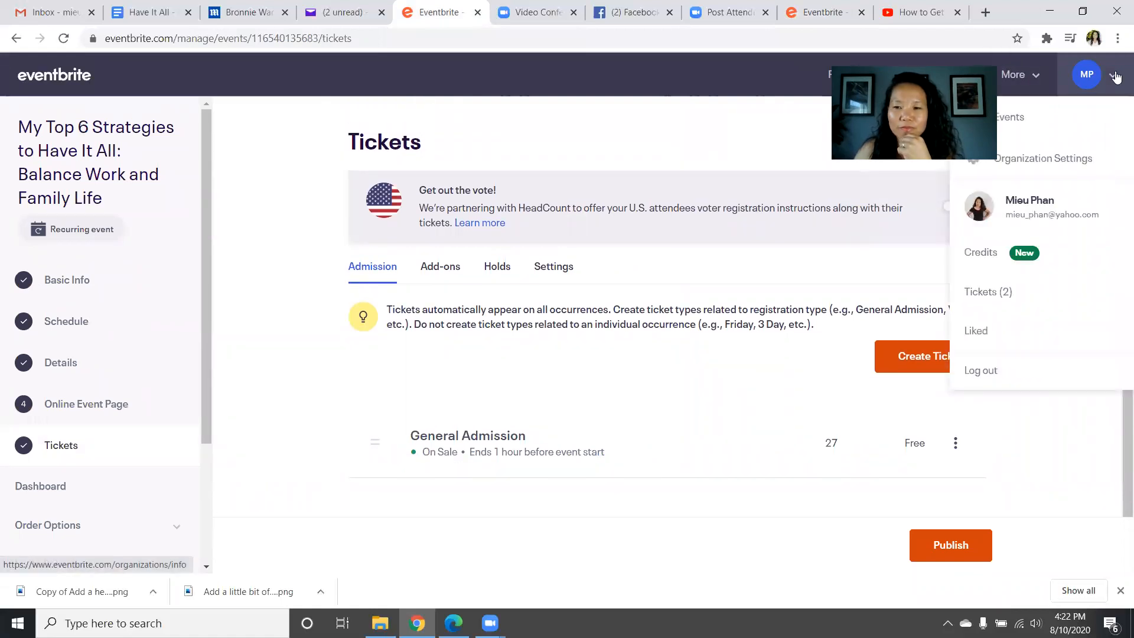
{"action": "left_click", "coordinate": [1116, 77]}
{"action": "left_click", "coordinate": [1116, 77]}
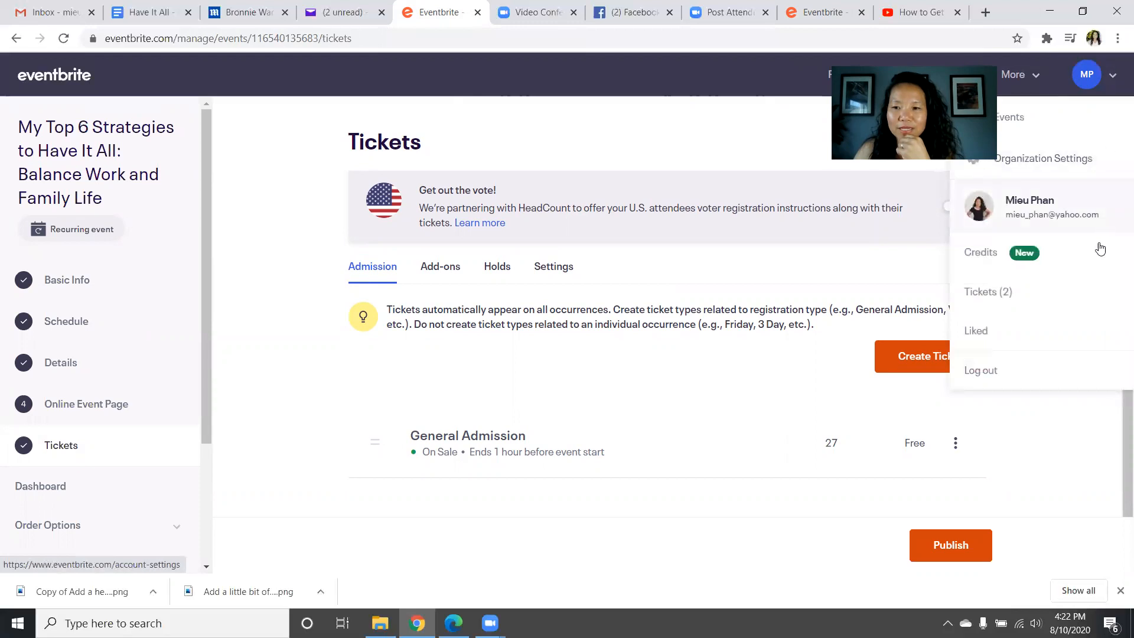
{"action": "left_click", "coordinate": [1028, 118]}
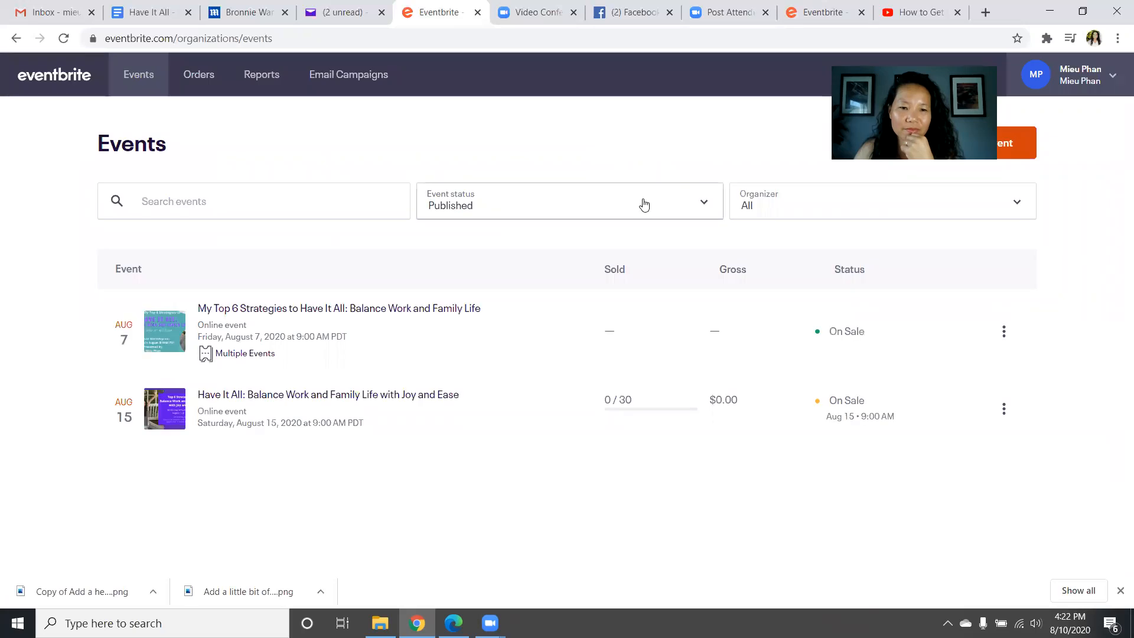
Filter the events by Past status and open the July 25, 2020 event "My Top 5 Strategies to Have It All: Balance Work and Family Life"
{"action": "left_click", "coordinate": [703, 201]}
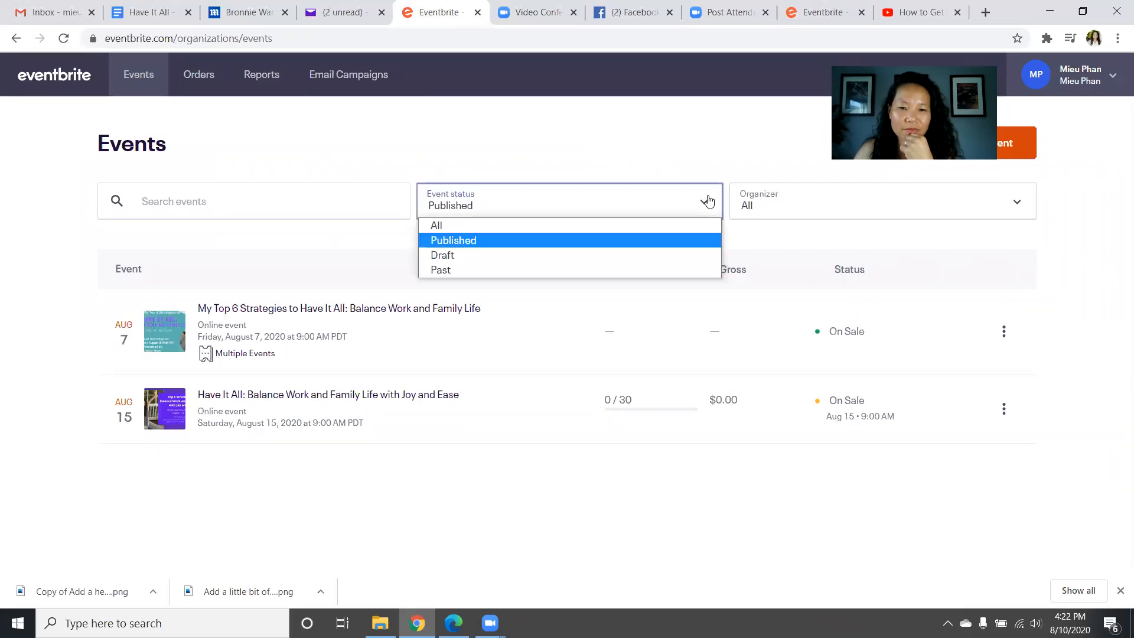
{"action": "left_click", "coordinate": [456, 269]}
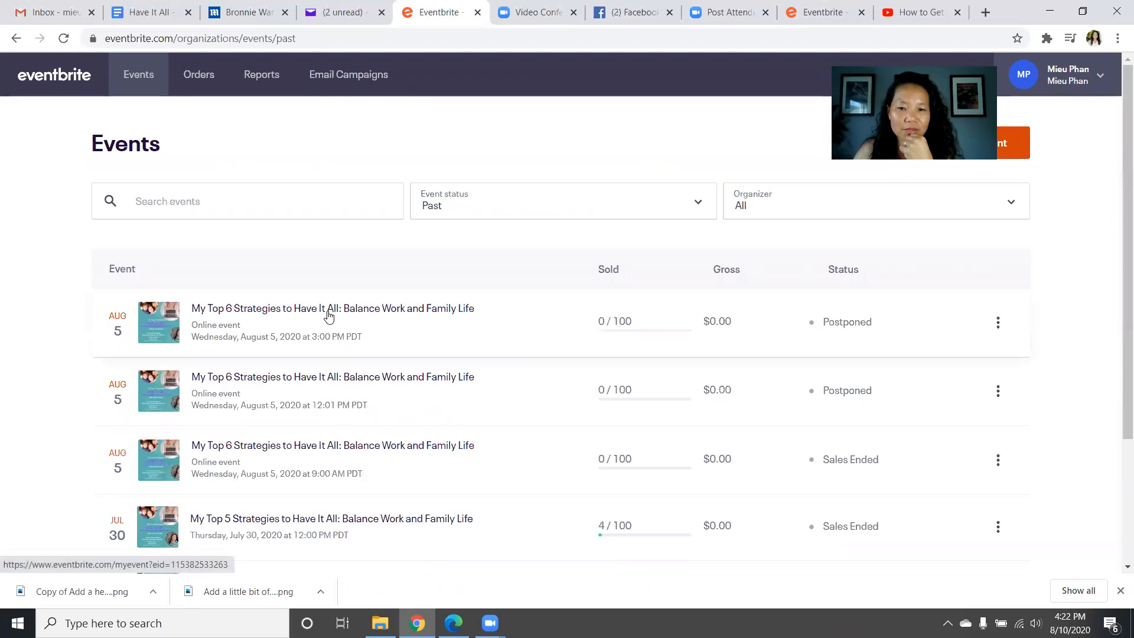
{"action": "scroll", "coordinate": [328, 319], "scroll_direction": "down", "scroll_amount": 3}
{"action": "left_click", "coordinate": [274, 418]}
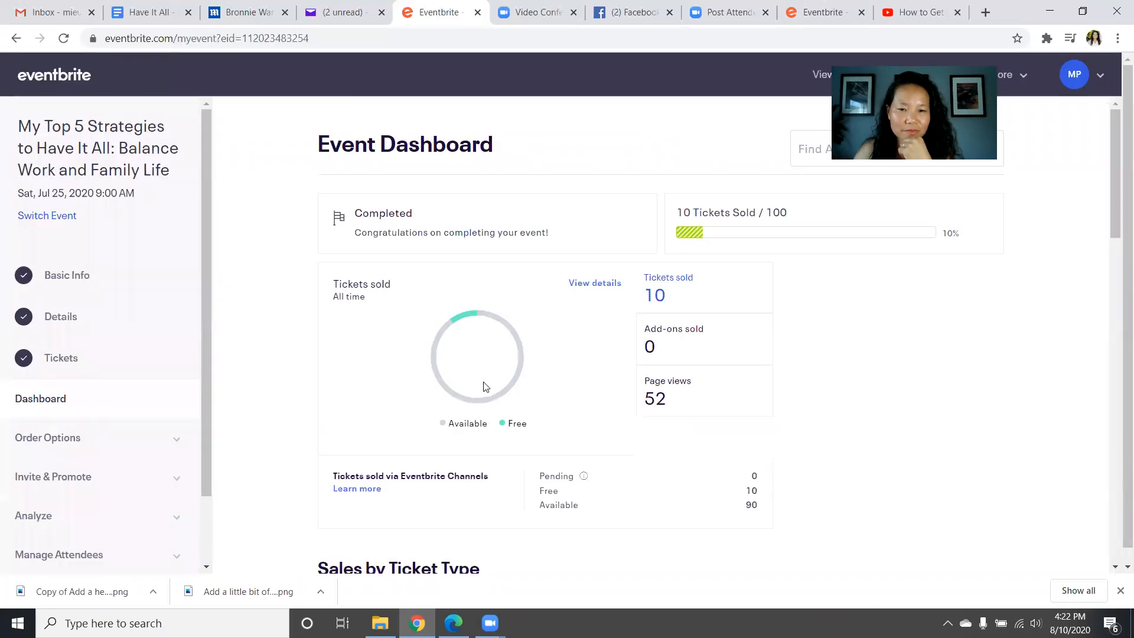
Check the past event's ticket sales and open its Emails to Attendees page
{"action": "scroll", "coordinate": [485, 386], "scroll_direction": "down", "scroll_amount": 2}
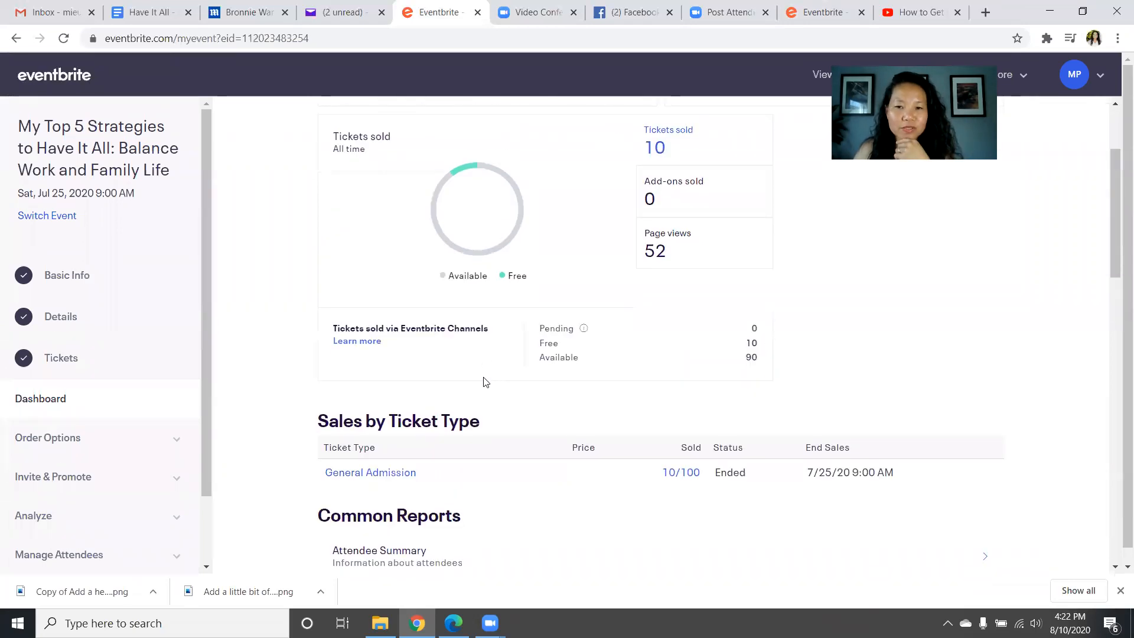
{"action": "scroll", "coordinate": [485, 381], "scroll_direction": "down", "scroll_amount": 1}
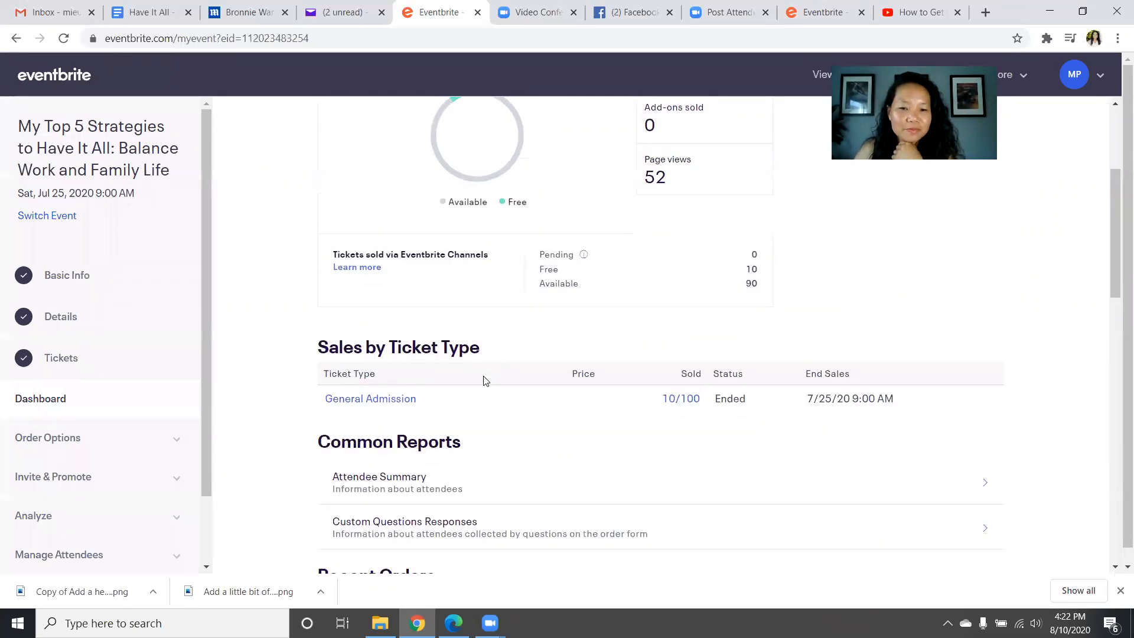
{"action": "left_click_drag", "start_coordinate": [206, 392], "coordinate": [189, 493]}
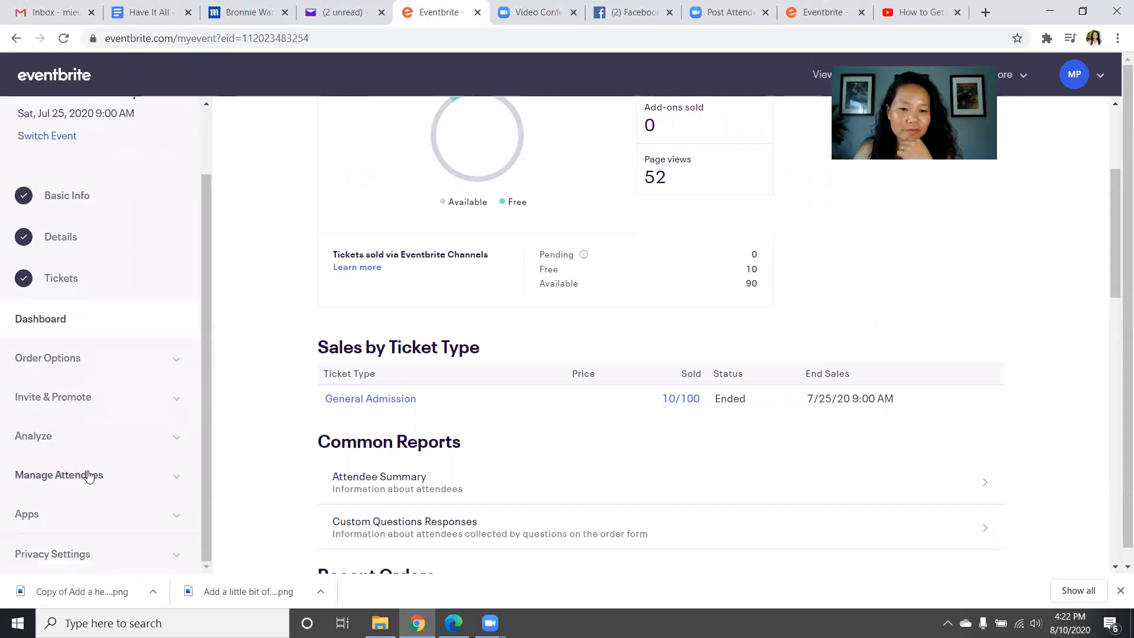
{"action": "left_click", "coordinate": [61, 474]}
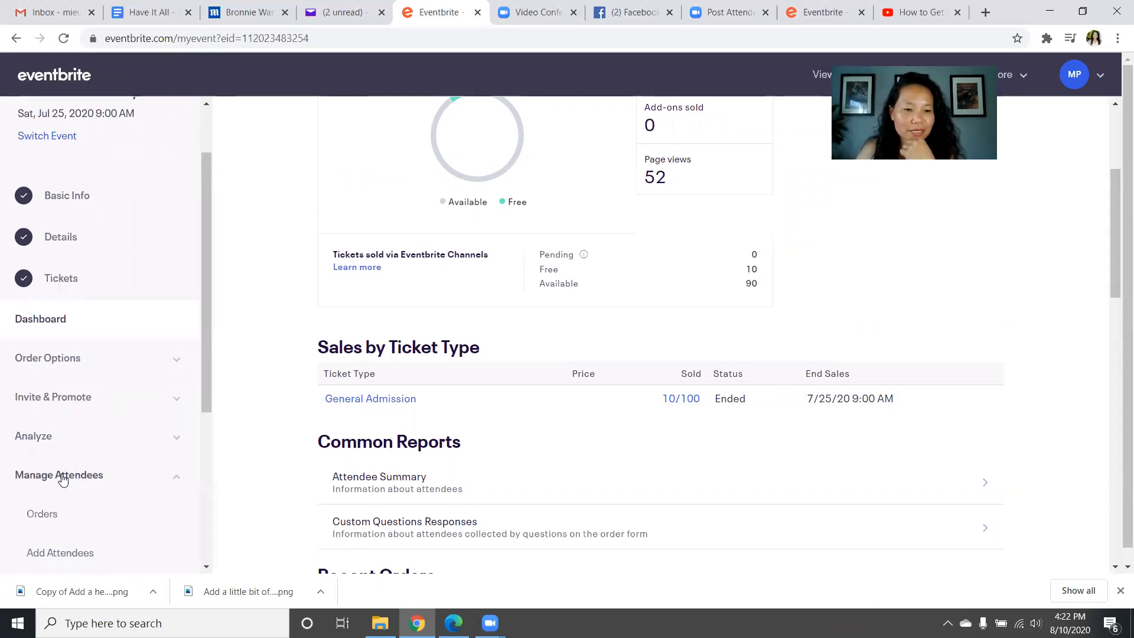
{"action": "scroll", "coordinate": [88, 467], "scroll_direction": "down", "scroll_amount": 3}
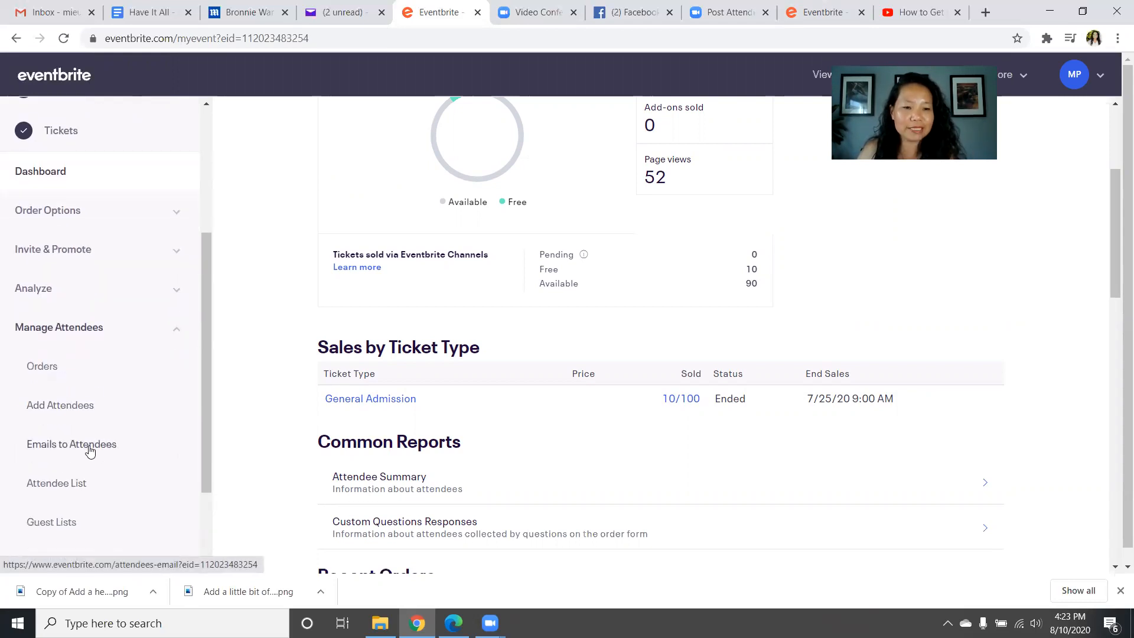
{"action": "left_click", "coordinate": [90, 451]}
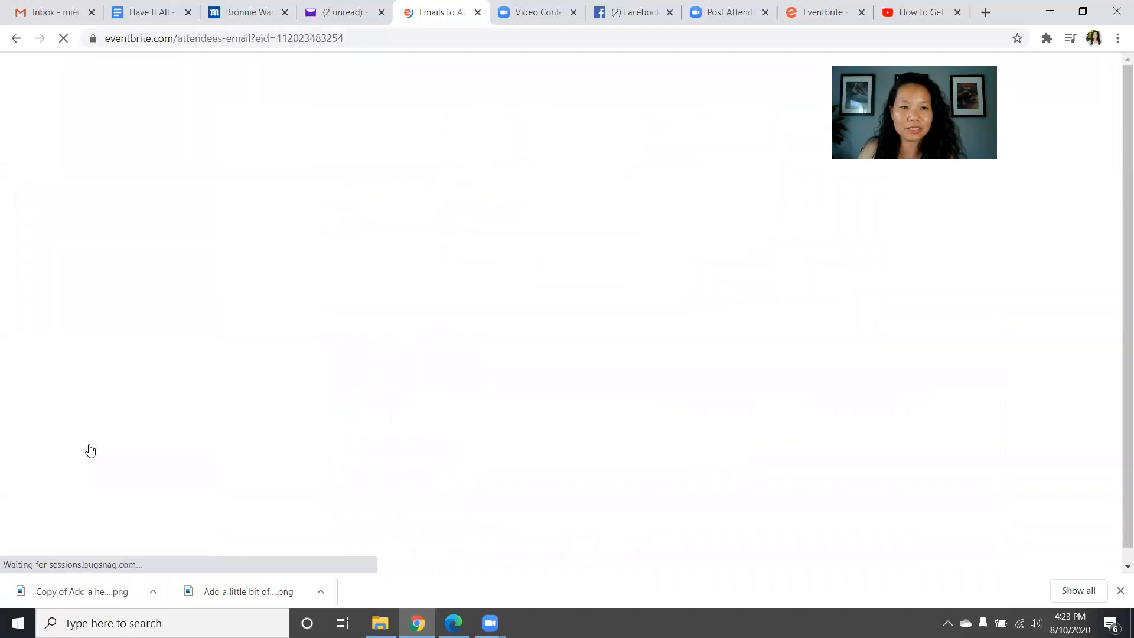
Start a new attendee email for the past event and examine its recipient, message, test and send-time options
{"action": "scroll", "coordinate": [604, 444], "scroll_direction": "down", "scroll_amount": 2}
{"action": "scroll", "coordinate": [605, 442], "scroll_direction": "up", "scroll_amount": 2}
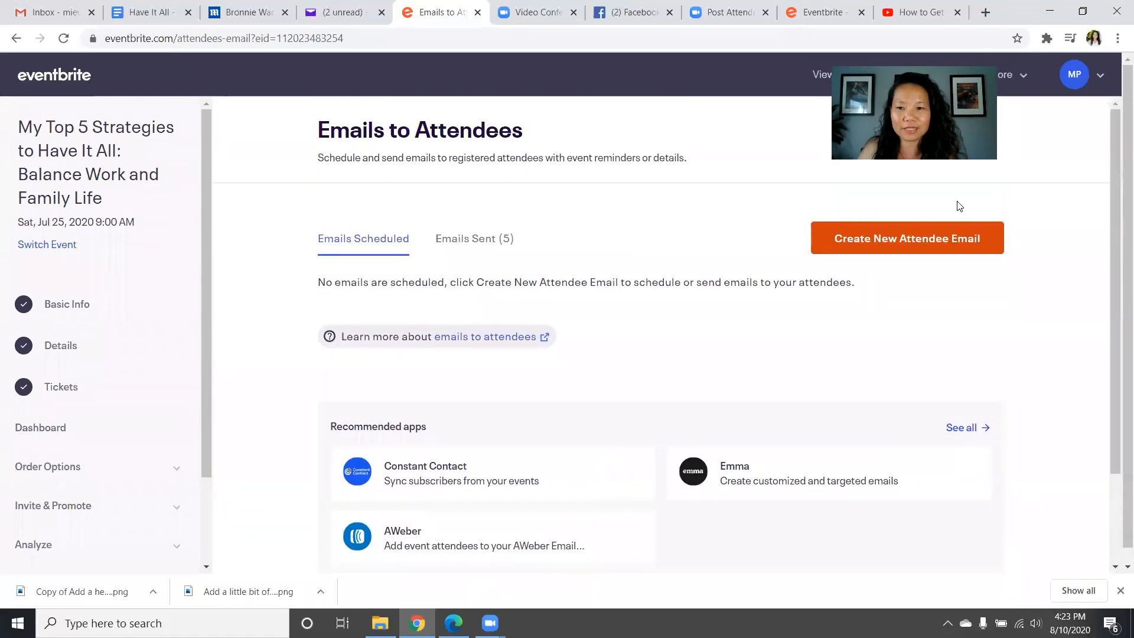
{"action": "left_click", "coordinate": [924, 242]}
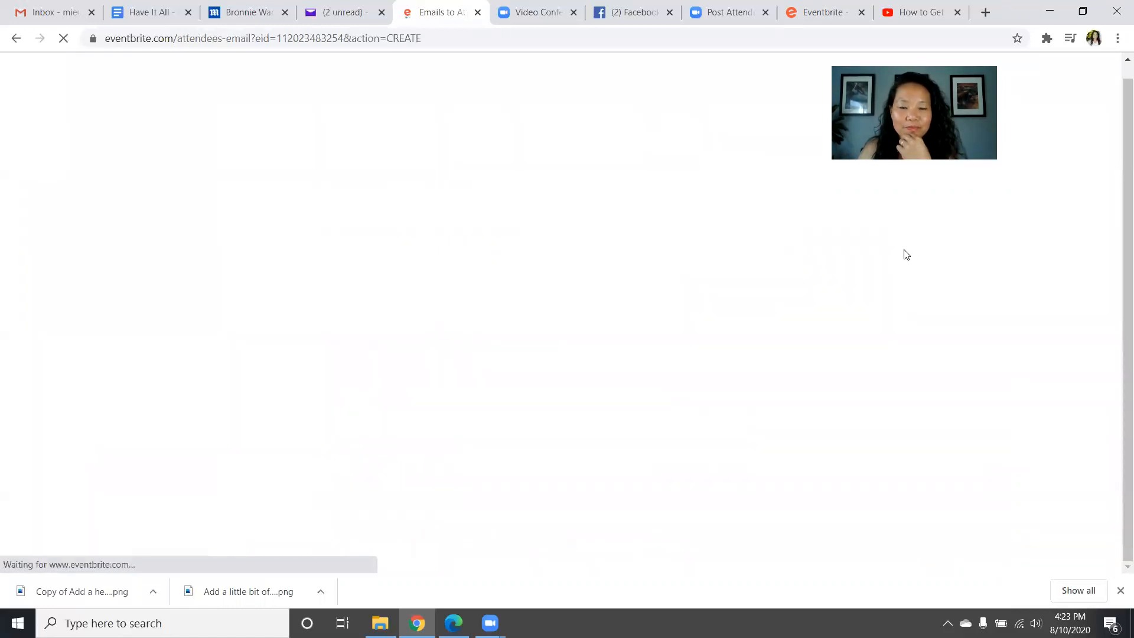
{"action": "scroll", "coordinate": [380, 443], "scroll_direction": "down", "scroll_amount": 3}
{"action": "scroll", "coordinate": [552, 458], "scroll_direction": "down", "scroll_amount": 9}
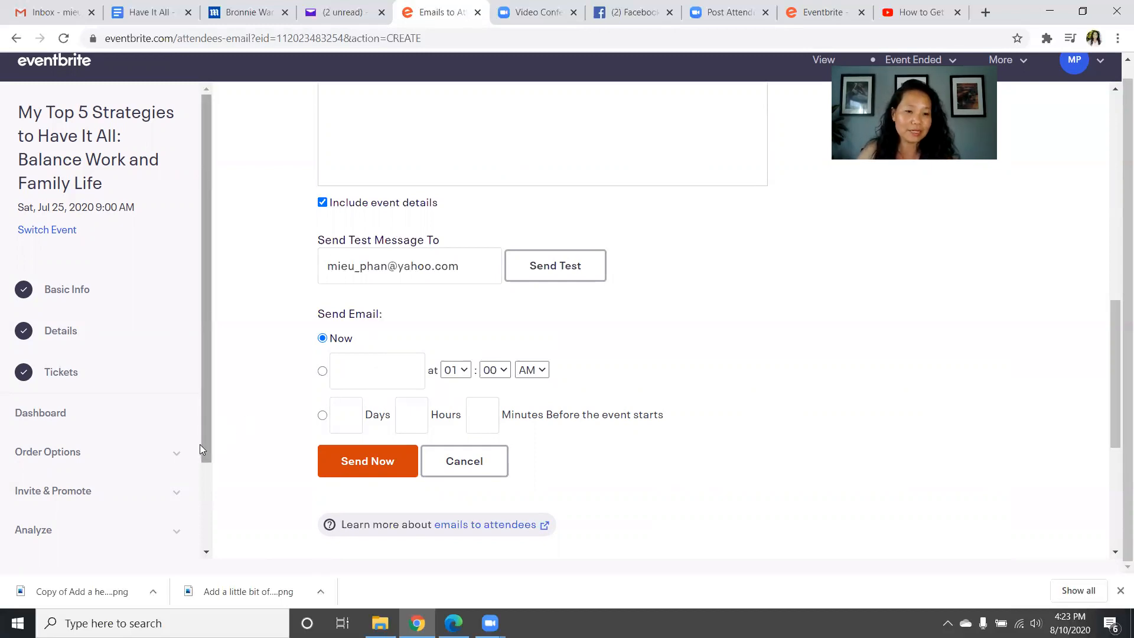
{"action": "left_click_drag", "start_coordinate": [204, 446], "coordinate": [203, 531]}
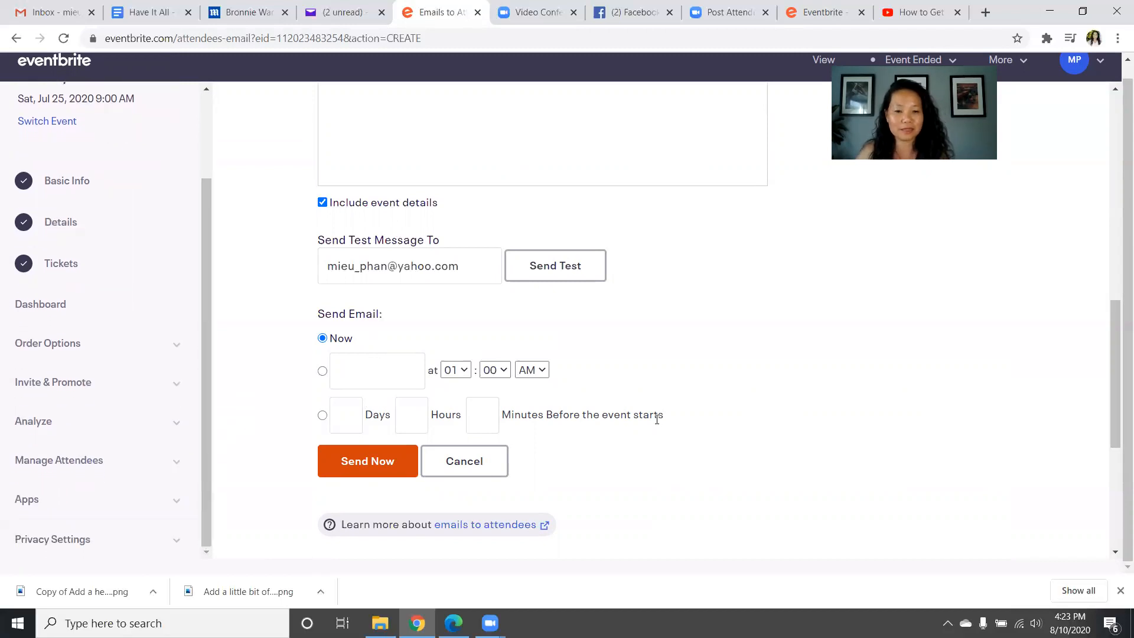
{"action": "scroll", "coordinate": [653, 420], "scroll_direction": "up", "scroll_amount": 1}
{"action": "scroll", "coordinate": [653, 421], "scroll_direction": "up", "scroll_amount": 7}
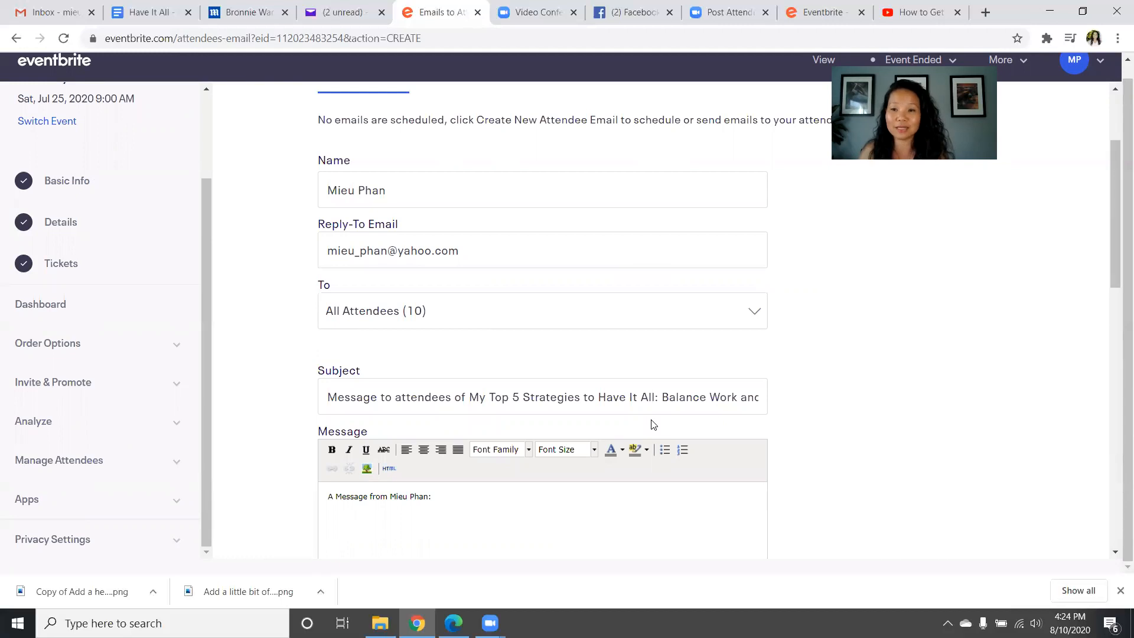
{"action": "scroll", "coordinate": [714, 443], "scroll_direction": "down", "scroll_amount": 7}
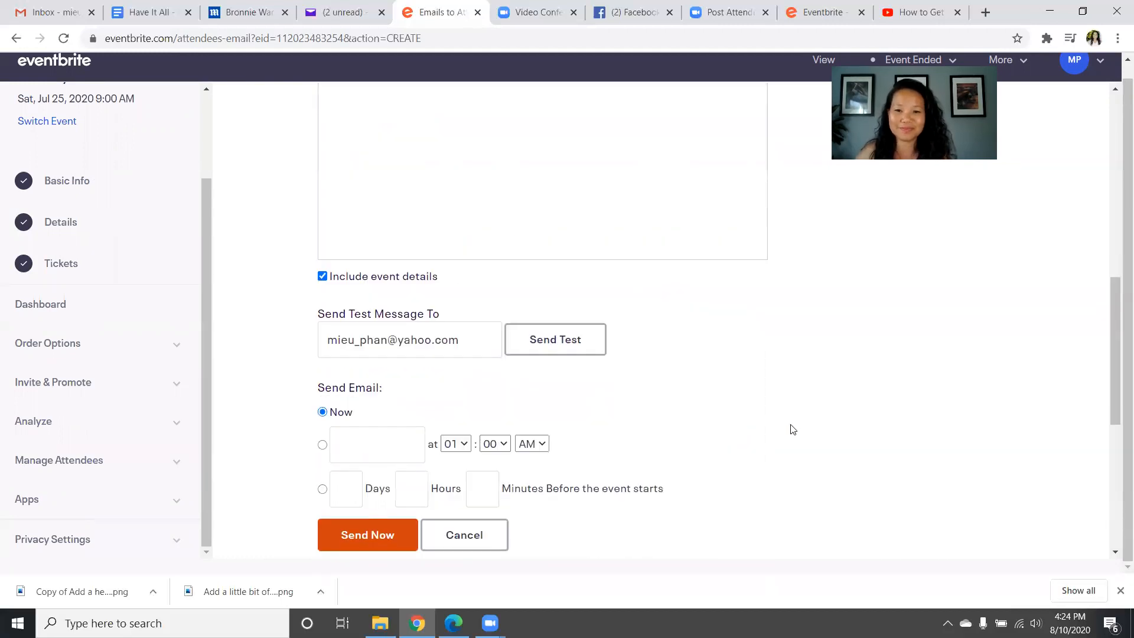